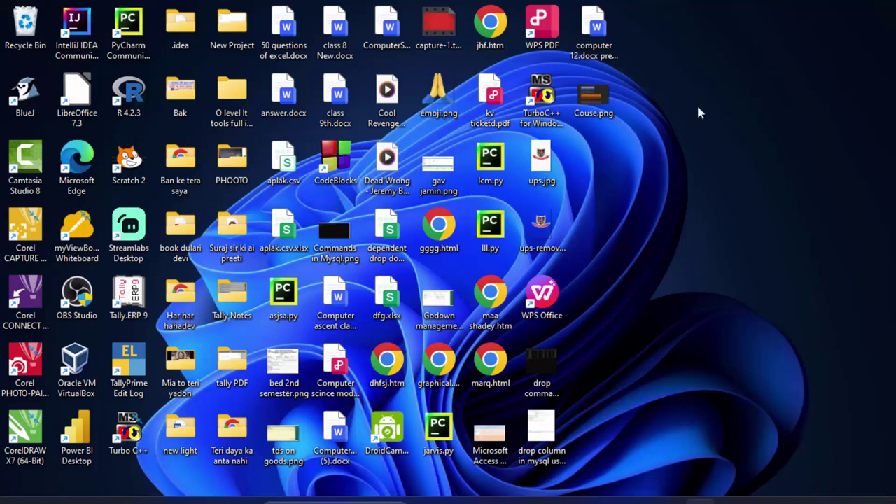
- Refresh the desktop three times from its right-click menu
{"action": "right_click", "coordinate": [758, 150]}
{"action": "left_click", "coordinate": [762, 160]}
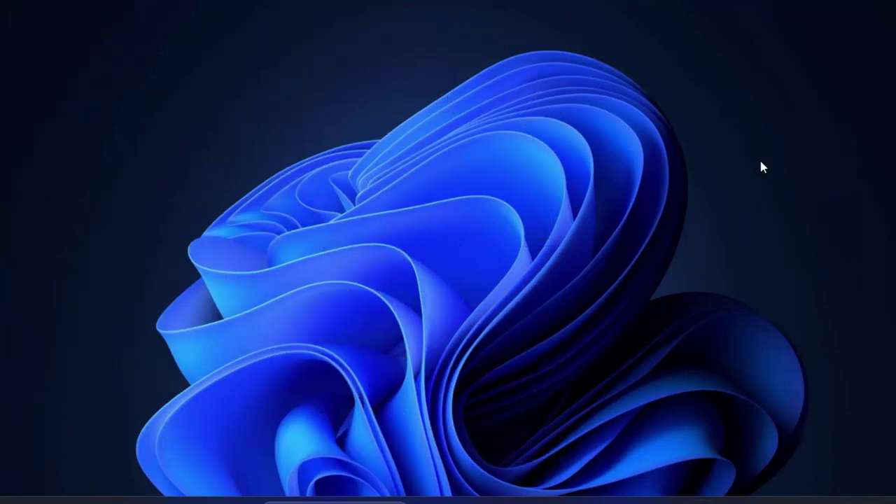
{"action": "right_click", "coordinate": [760, 160]}
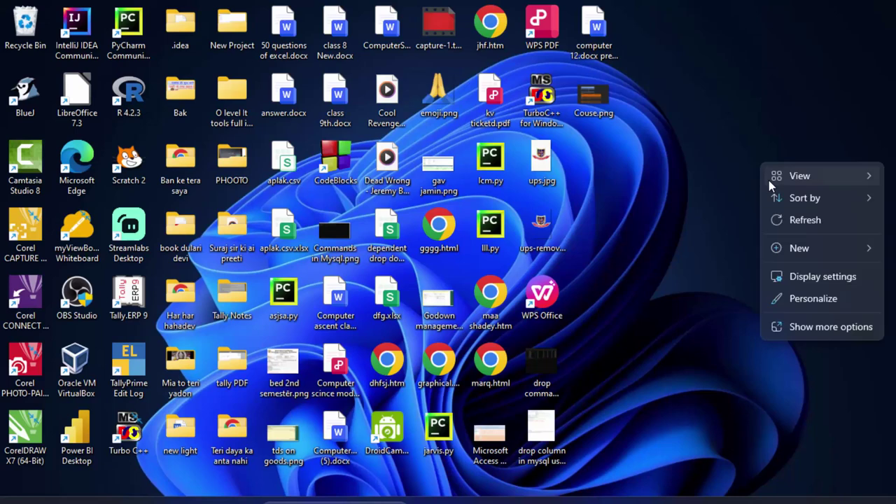
{"action": "left_click", "coordinate": [794, 223]}
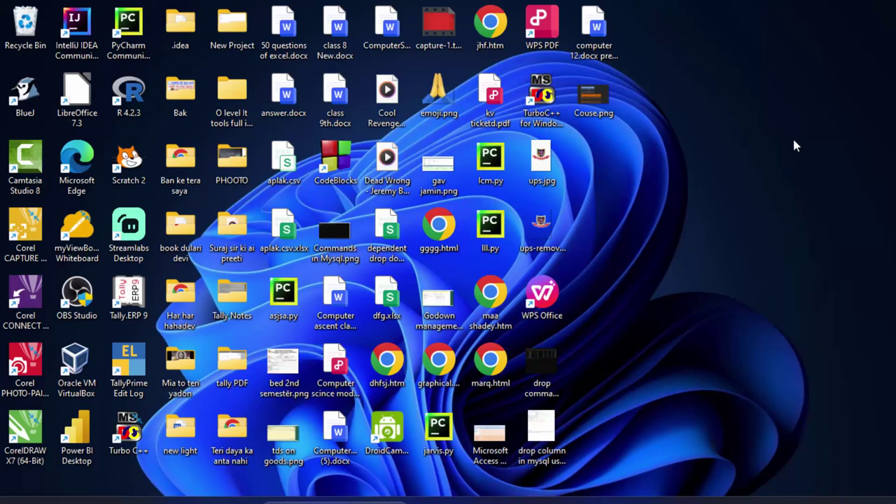
{"action": "right_click", "coordinate": [756, 117]}
{"action": "left_click", "coordinate": [806, 174]}
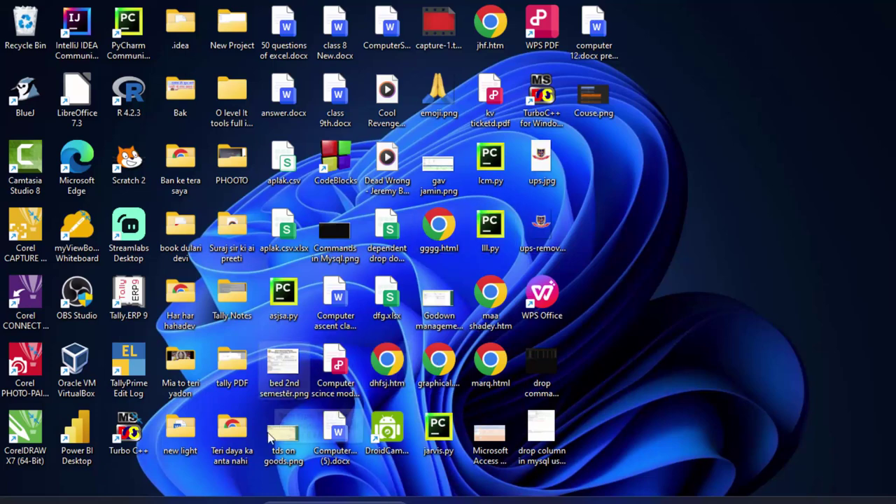
- Search Windows for 'acc' and launch Microsoft Access
{"action": "key", "text": "super"}
{"action": "key", "text": "super"}
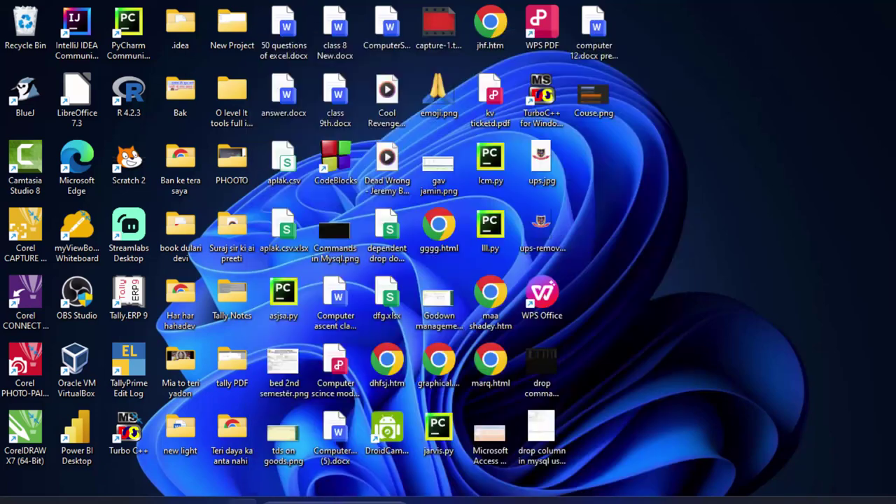
{"action": "key", "text": "super"}
{"action": "type", "text": "acc"}
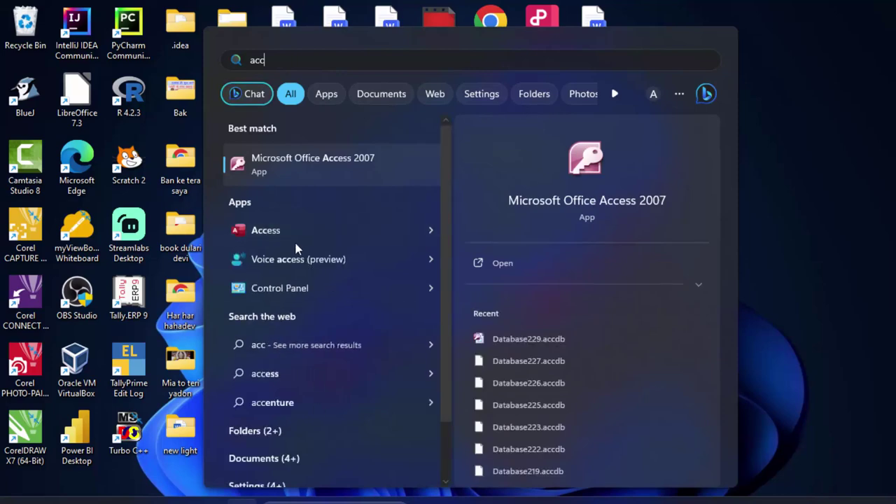
{"action": "left_click", "coordinate": [306, 245]}
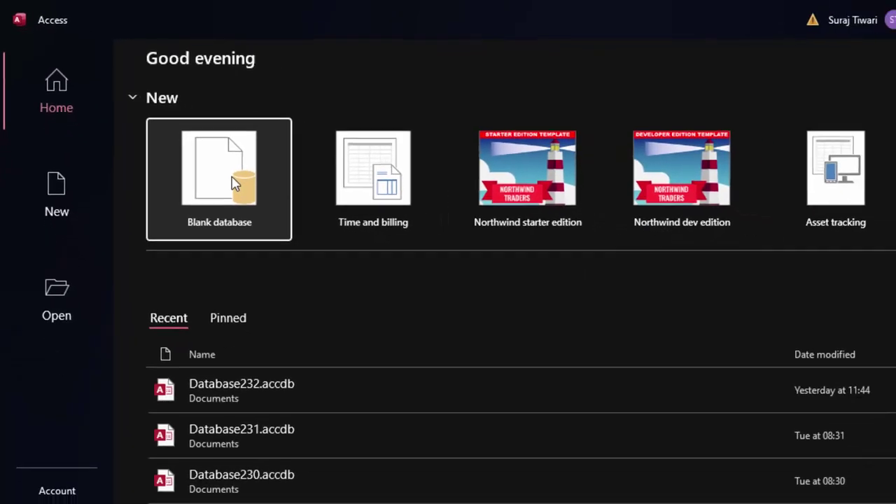
- Create the blank database Database233 and save its first table as RankT
{"action": "left_click", "coordinate": [195, 148]}
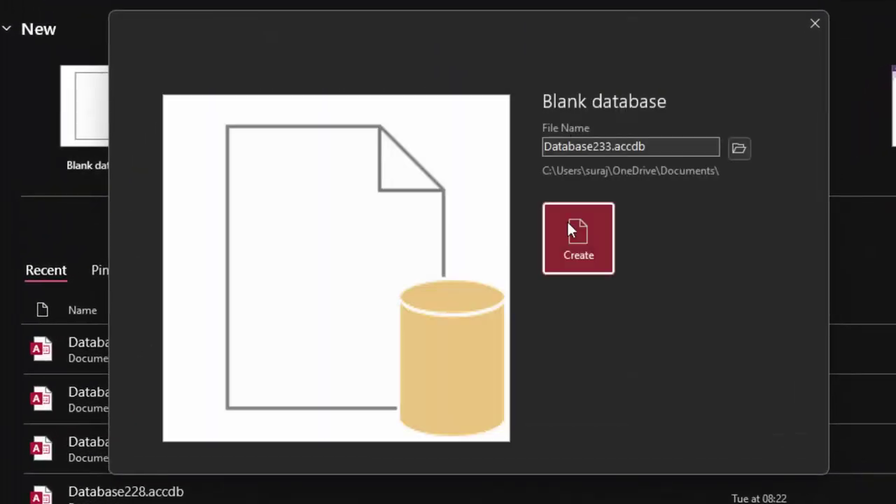
{"action": "left_click", "coordinate": [585, 256]}
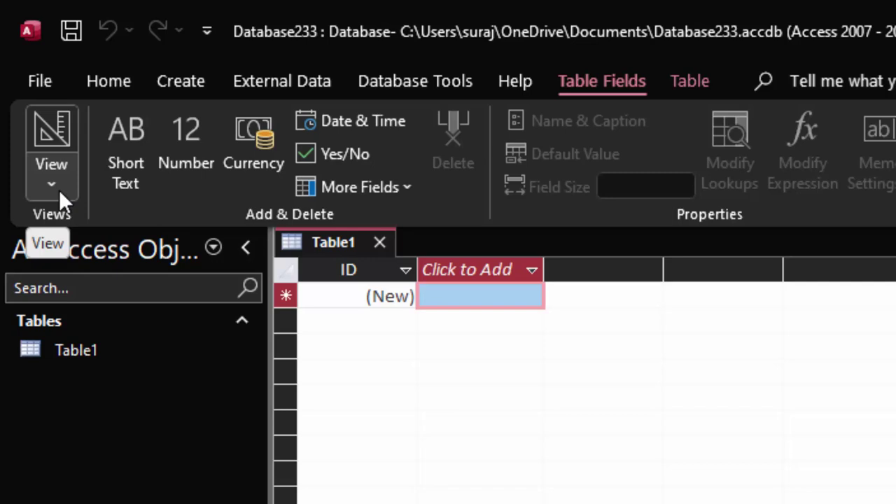
{"action": "left_click", "coordinate": [58, 136]}
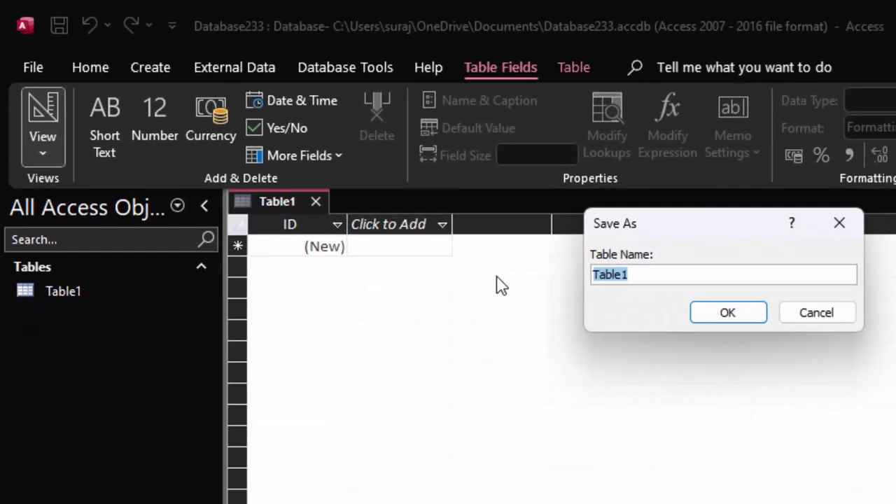
{"action": "key", "text": "BackSpace"}
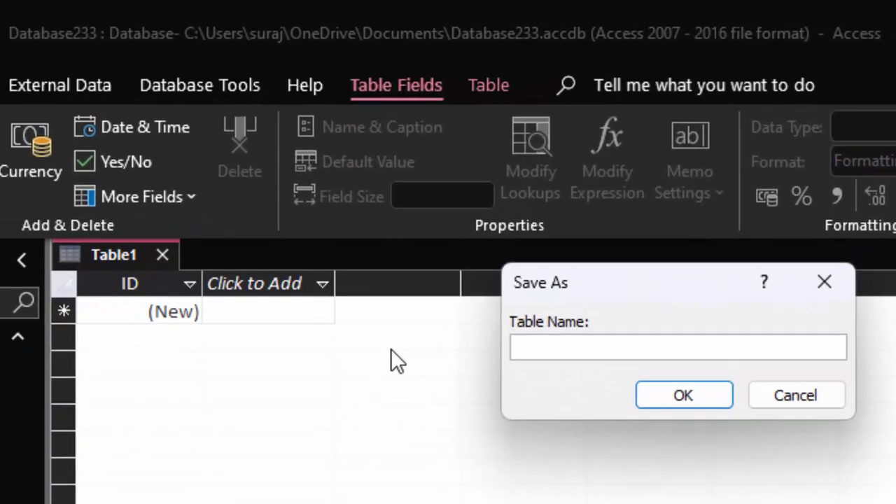
{"action": "type", "text": "Rank"}
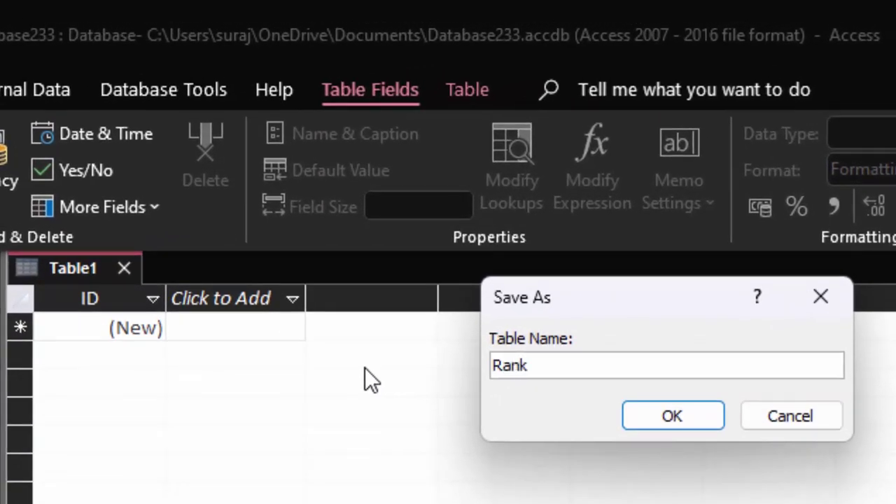
{"action": "type", "text": "T"}
{"action": "key", "text": "Return"}
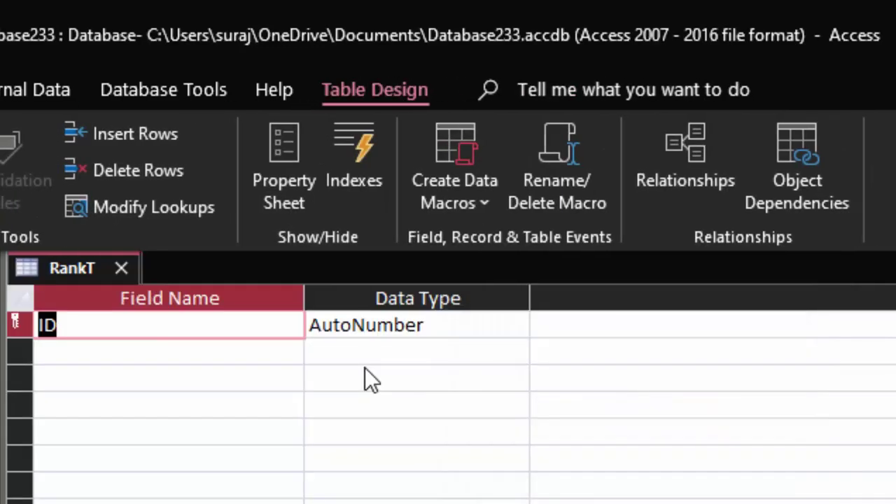
- Rename the ID primary key field to Rollnumber in Design view
{"action": "double_click", "coordinate": [75, 326]}
{"action": "key", "text": "BackSpace"}
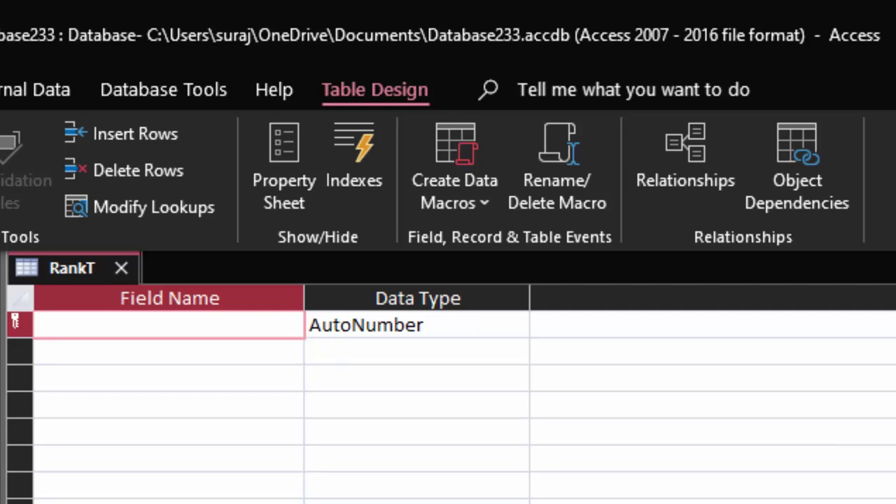
{"action": "type", "text": "Rol"}
{"action": "type", "text": "ln"}
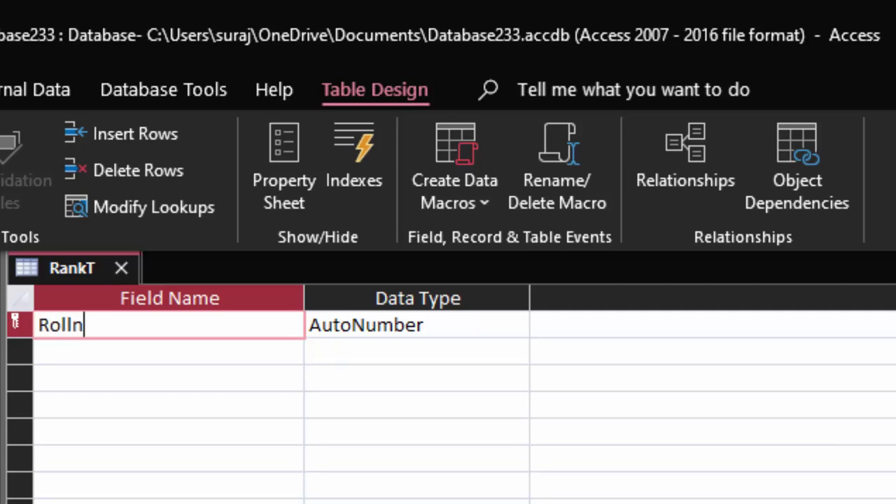
{"action": "type", "text": "umber"}
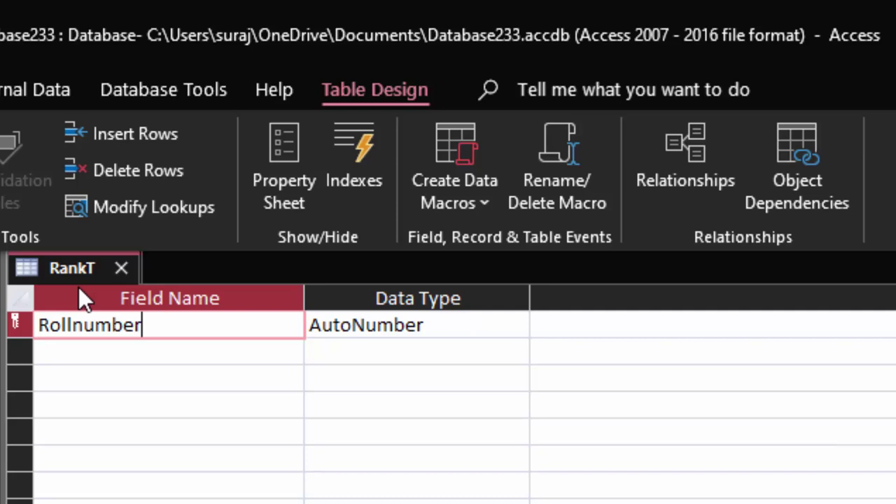
{"action": "left_click", "coordinate": [58, 349]}
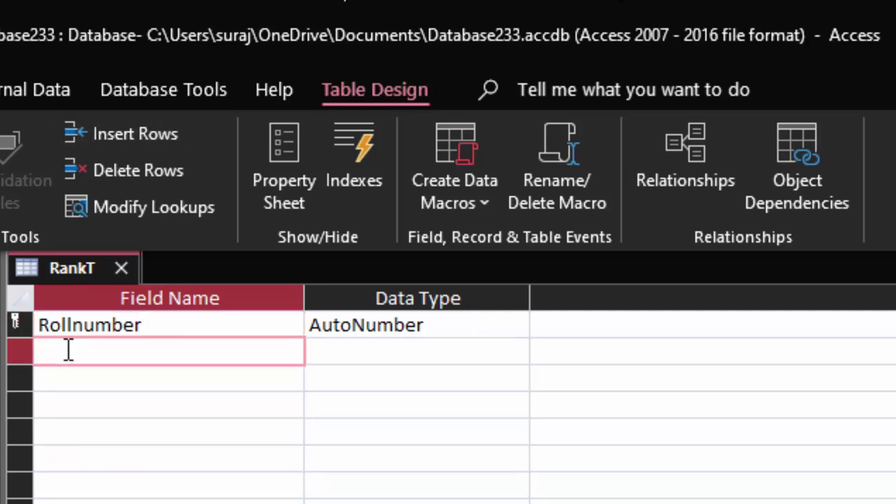
- Add NameofStudent as Short Text and TotalMarks as Number, then save the table
{"action": "type", "text": "Na"}
{"action": "type", "text": "meof"}
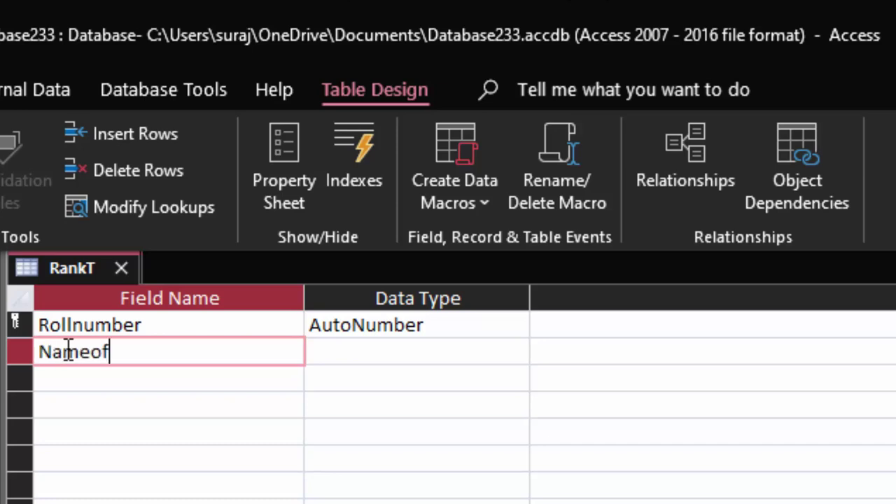
{"action": "type", "text": "Student"}
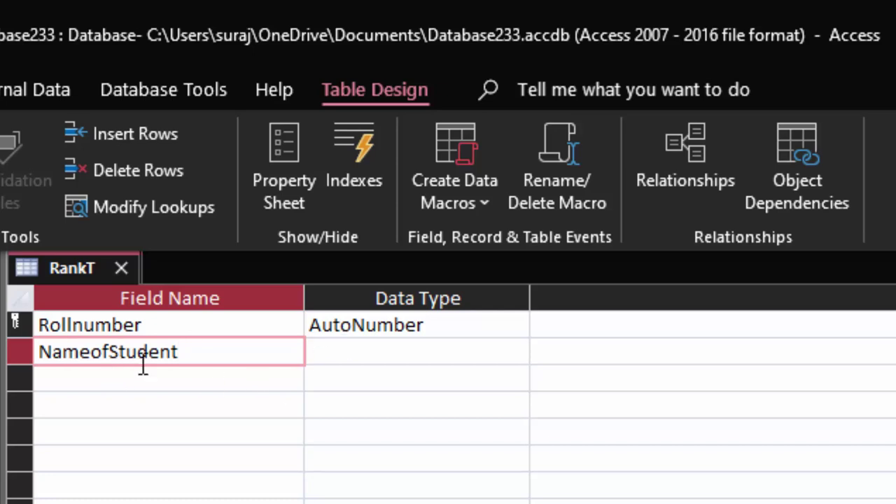
{"action": "left_click", "coordinate": [358, 360]}
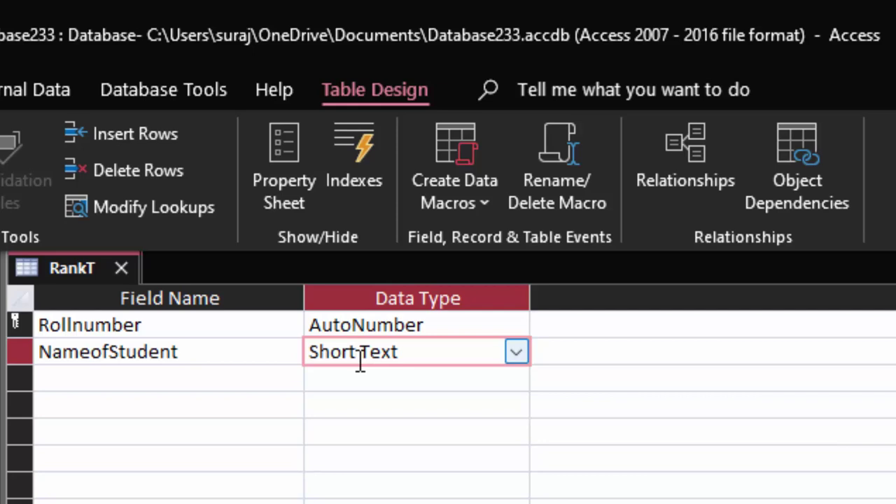
{"action": "left_click", "coordinate": [168, 380]}
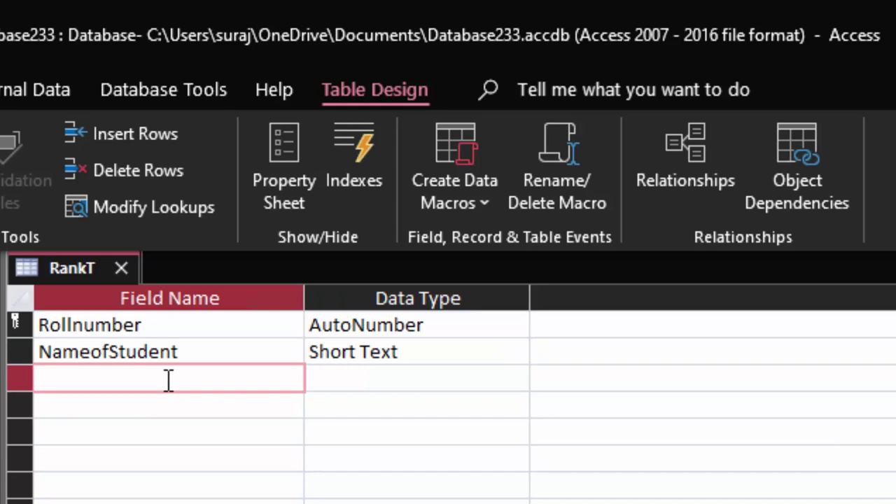
{"action": "type", "text": "T"}
{"action": "type", "text": "otalMa"}
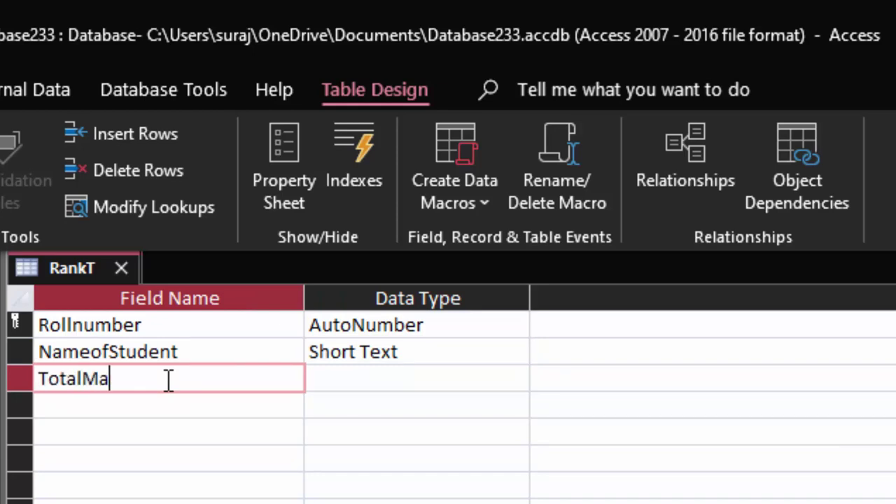
{"action": "type", "text": "rks"}
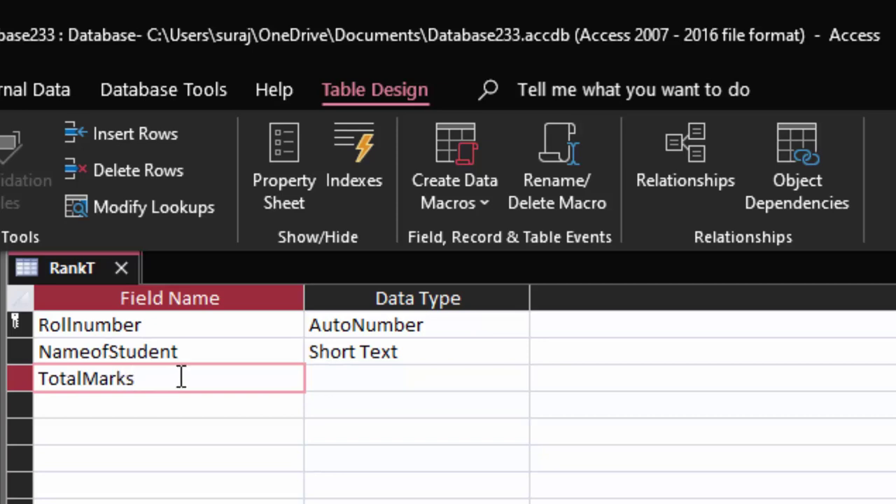
{"action": "left_click", "coordinate": [359, 378]}
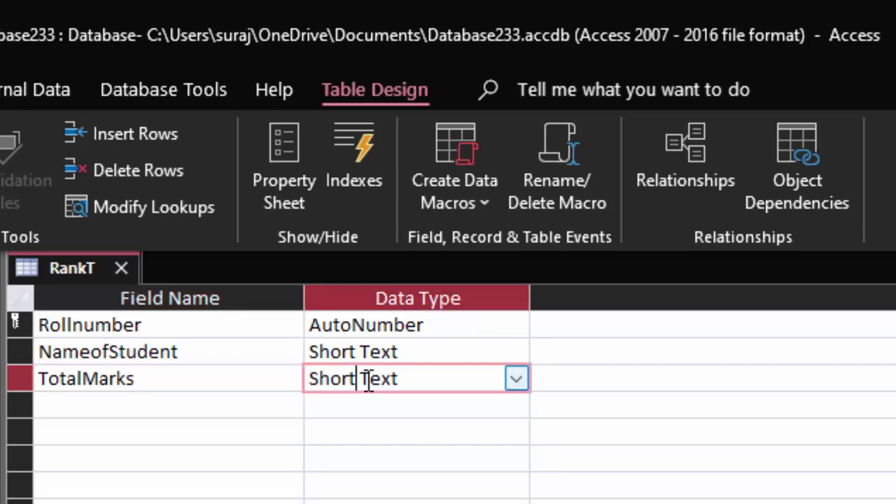
{"action": "left_click", "coordinate": [516, 379]}
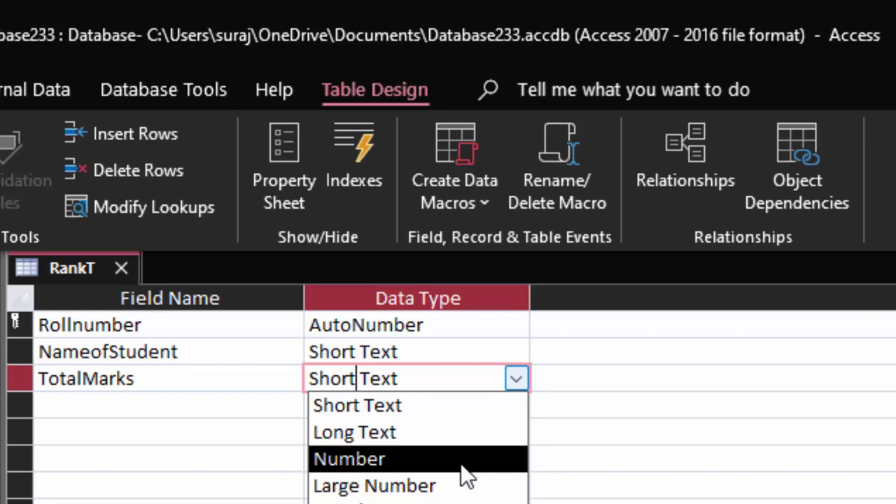
{"action": "left_click", "coordinate": [464, 465]}
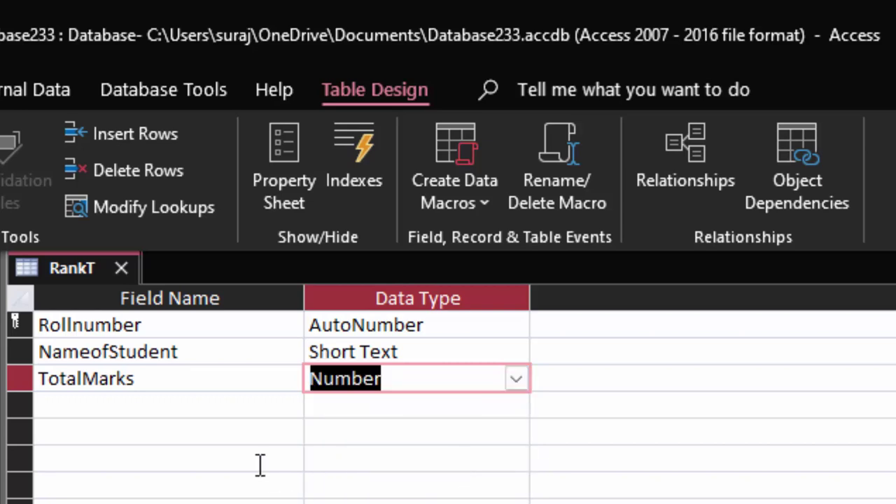
{"action": "key", "text": "ctrl+s"}
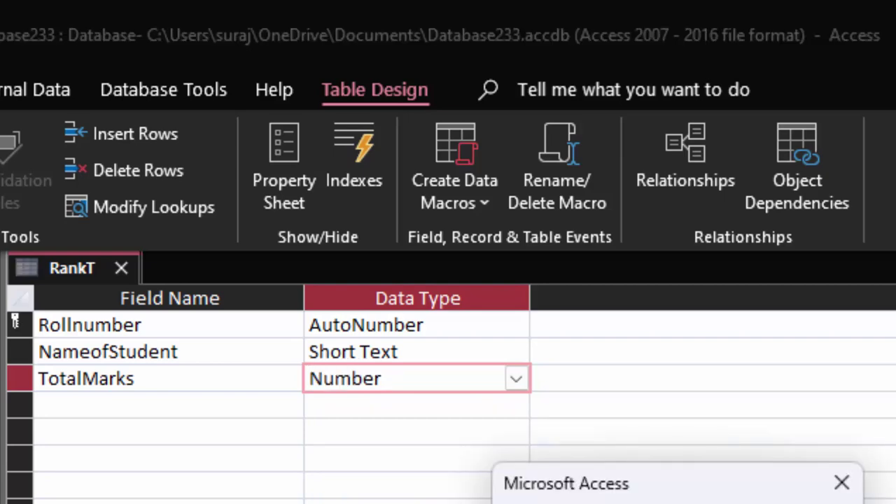
- Confirm the table save and widen the Rollnumber, NameofStudent and TotalMarks columns
{"action": "key", "text": "Return"}
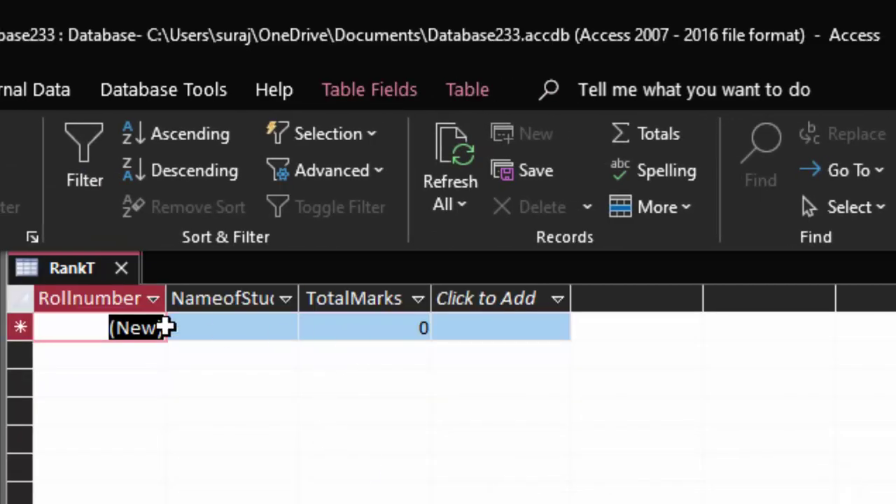
{"action": "left_click_drag", "start_coordinate": [172, 305], "coordinate": [213, 350]}
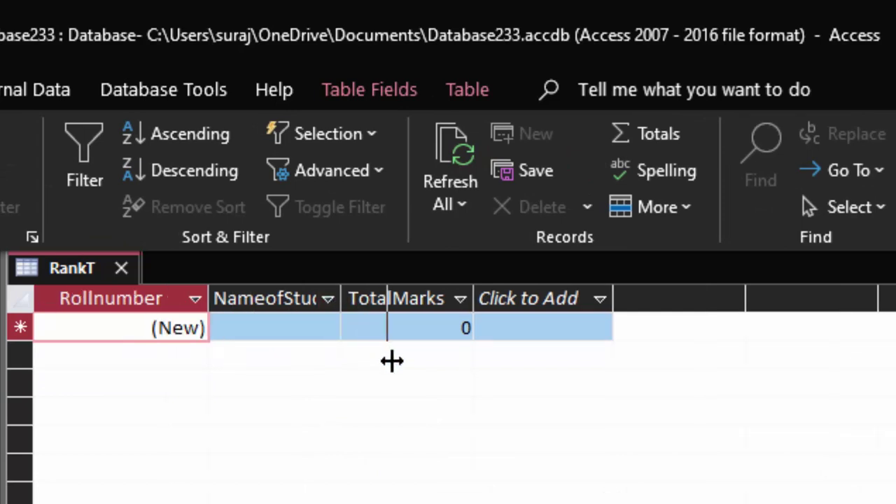
{"action": "left_click_drag", "start_coordinate": [341, 301], "coordinate": [387, 357]}
{"action": "left_click_drag", "start_coordinate": [522, 298], "coordinate": [548, 343]}
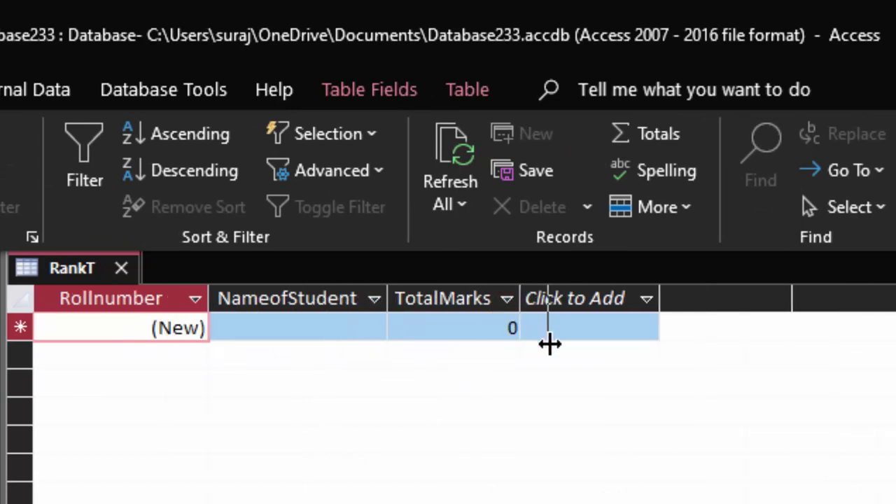
- Enter the records Rahul with 77 marks and Avinash with 45 marks
{"action": "left_click", "coordinate": [303, 323]}
{"action": "type", "text": "R"}
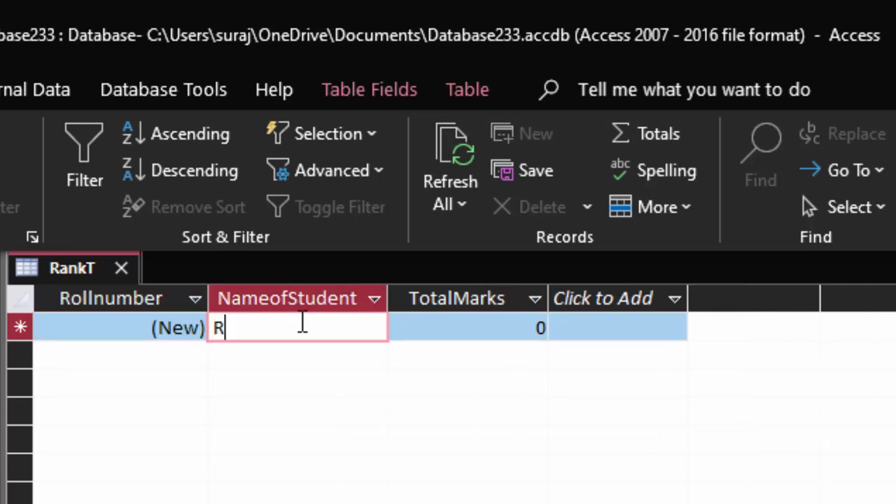
{"action": "type", "text": "ahul"}
{"action": "key", "text": "Tab"}
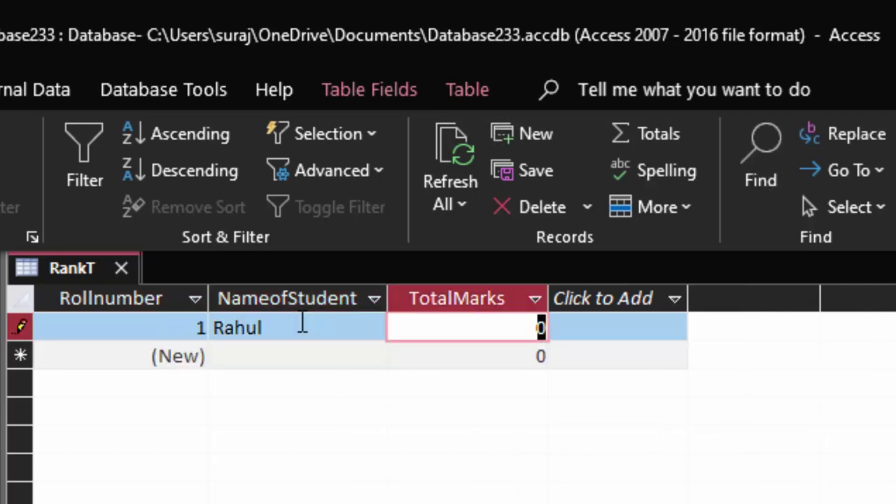
{"action": "type", "text": "77"}
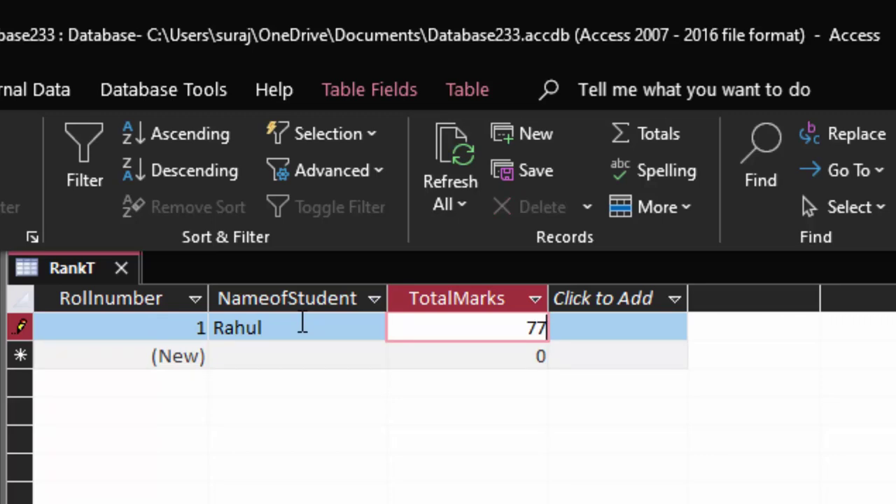
{"action": "key", "text": "Tab"}
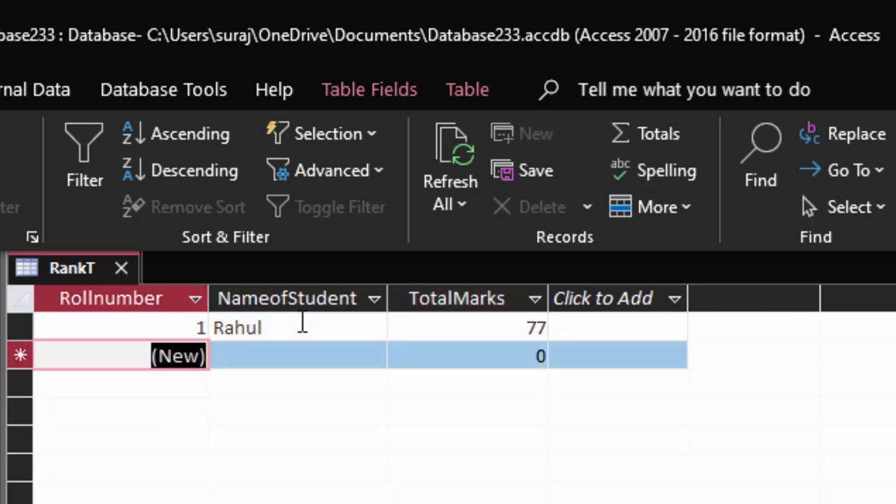
{"action": "key", "text": "Tab"}
{"action": "type", "text": "Av"}
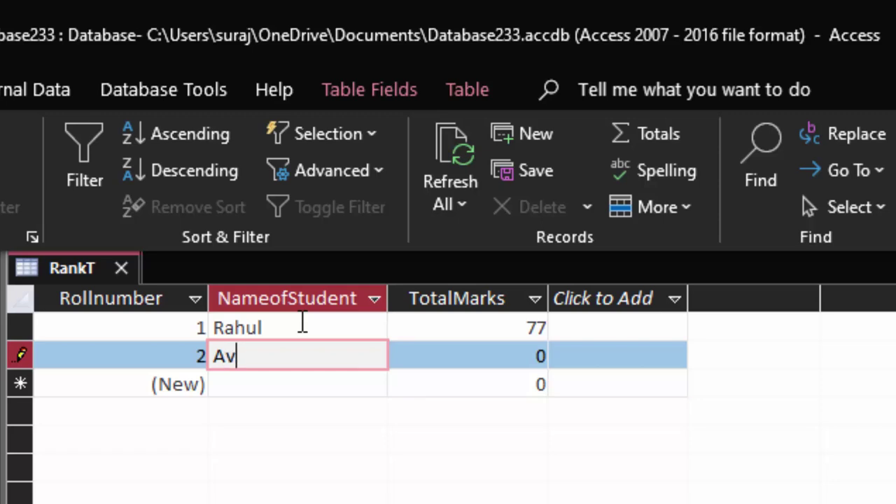
{"action": "type", "text": "inash"}
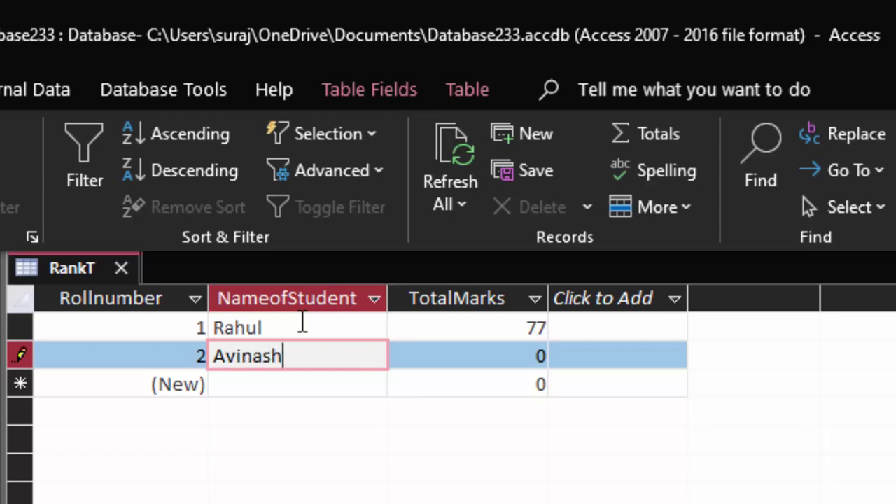
{"action": "key", "text": "Tab"}
{"action": "type", "text": "45"}
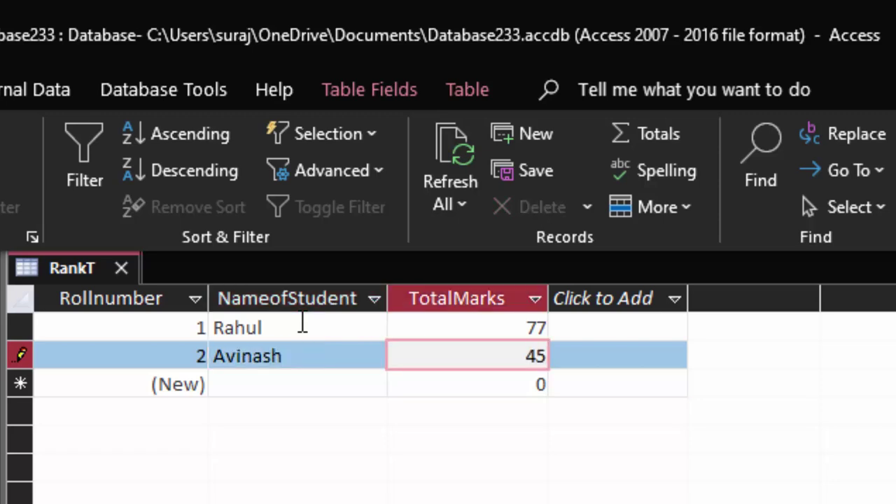
{"action": "key", "text": "Tab"}
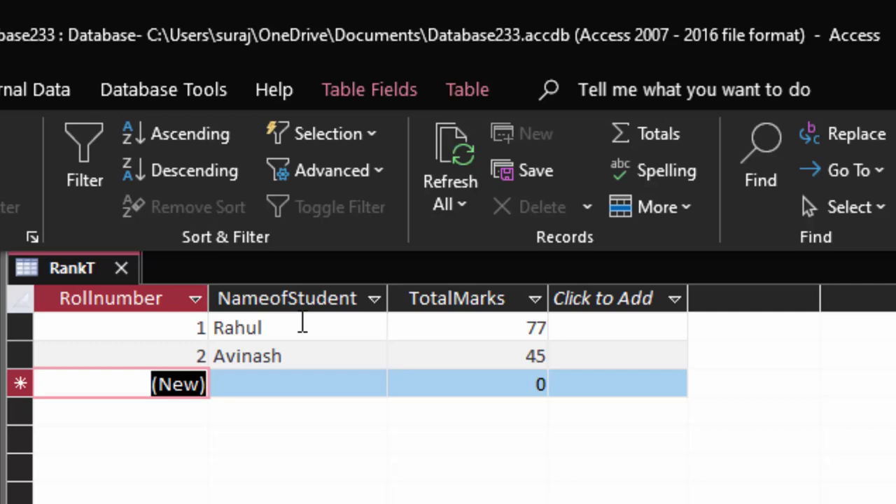
- Enter Heena with 77 marks and Ajay with 75 marks, then close the table
{"action": "key", "text": "Tab"}
{"action": "type", "text": "He"}
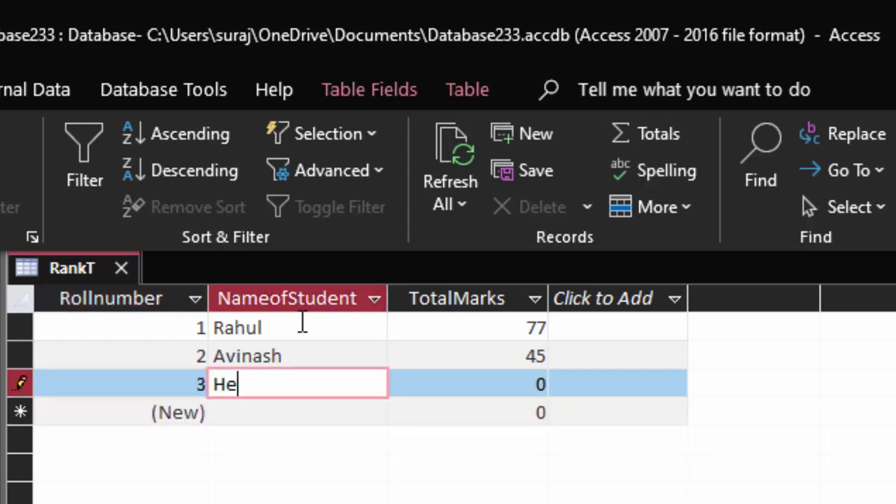
{"action": "type", "text": "ena"}
{"action": "key", "text": "Tab"}
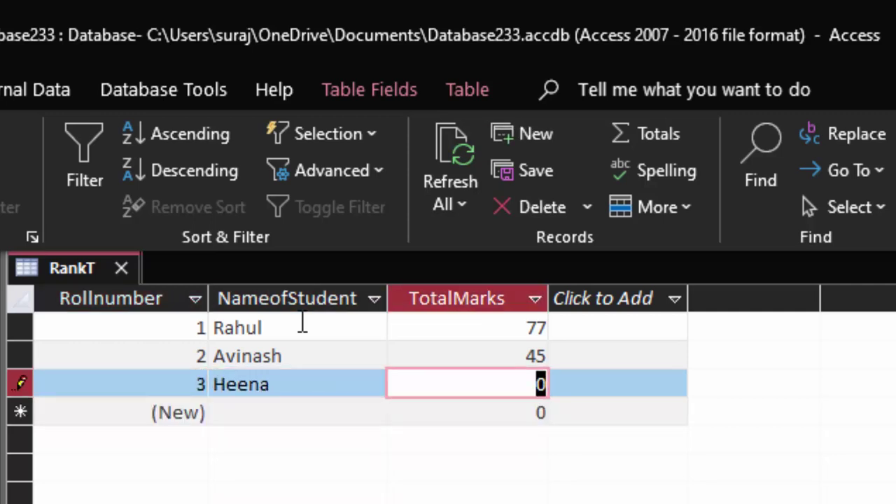
{"action": "type", "text": "77"}
{"action": "key", "text": "Tab"}
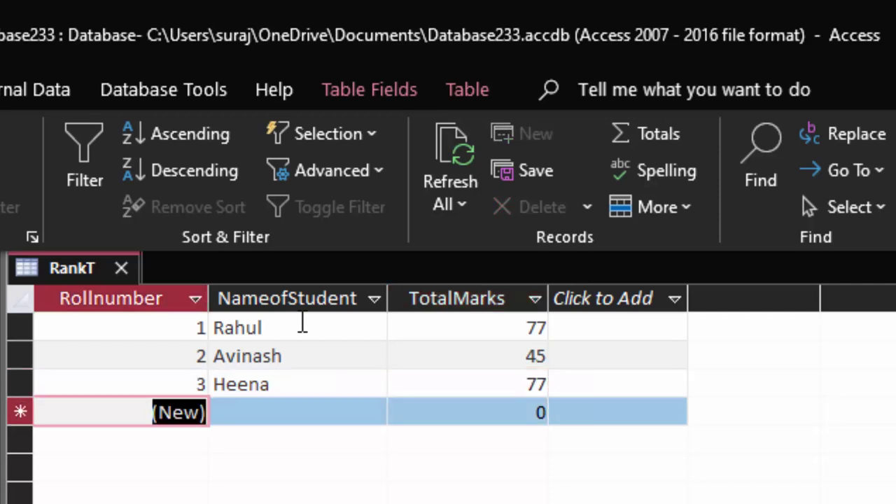
{"action": "key", "text": "Tab"}
{"action": "type", "text": "Ajay"}
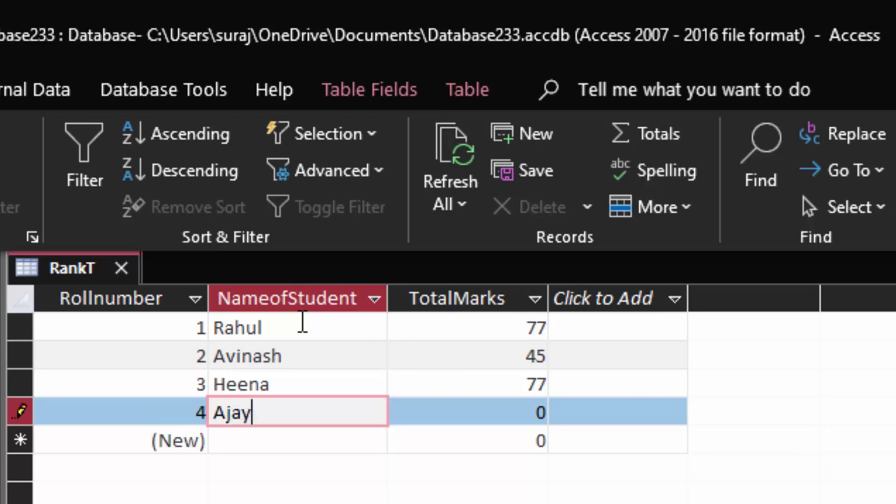
{"action": "key", "text": "Tab"}
{"action": "type", "text": "5"}
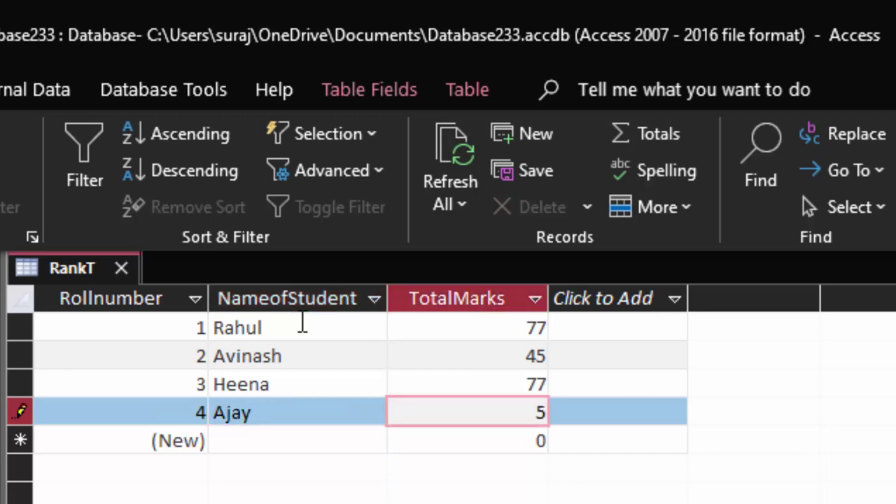
{"action": "key", "text": "BackSpace"}
{"action": "type", "text": "75"}
{"action": "key", "text": "Tab"}
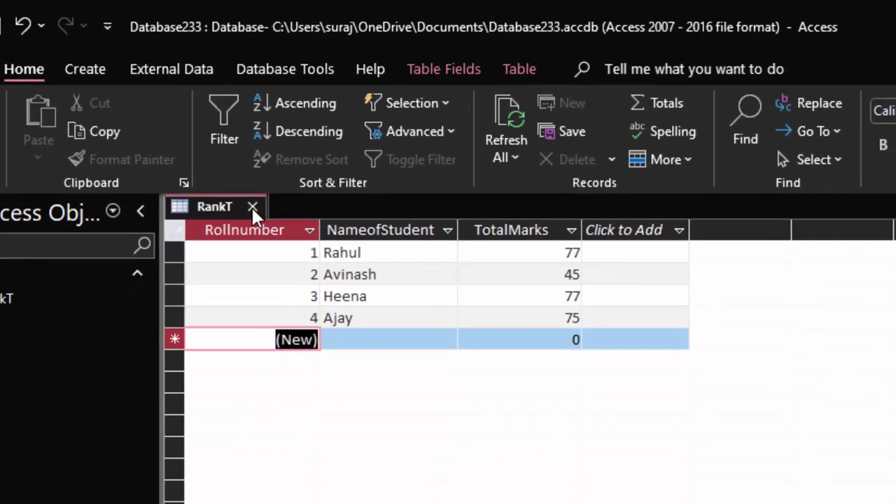
{"action": "left_click", "coordinate": [121, 268]}
- Finish closing RankT, then create a new blank query and switch it to SQL view
{"action": "left_click", "coordinate": [595, 423]}
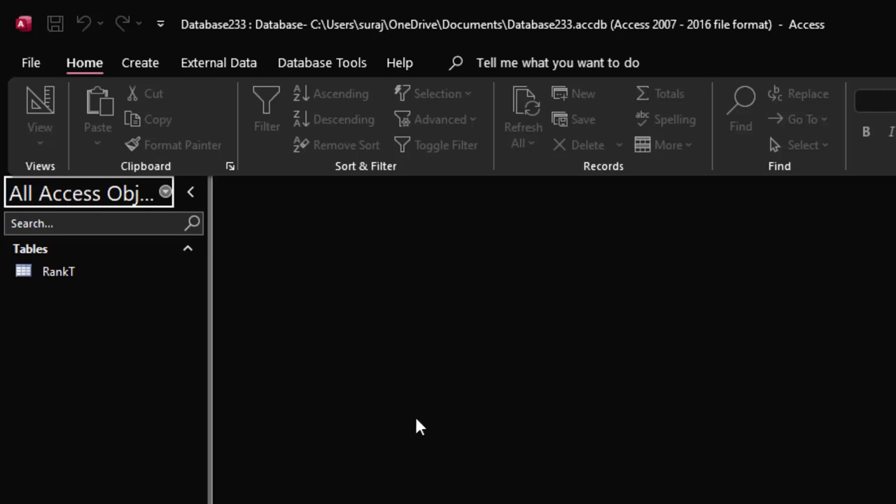
{"action": "left_click", "coordinate": [149, 61]}
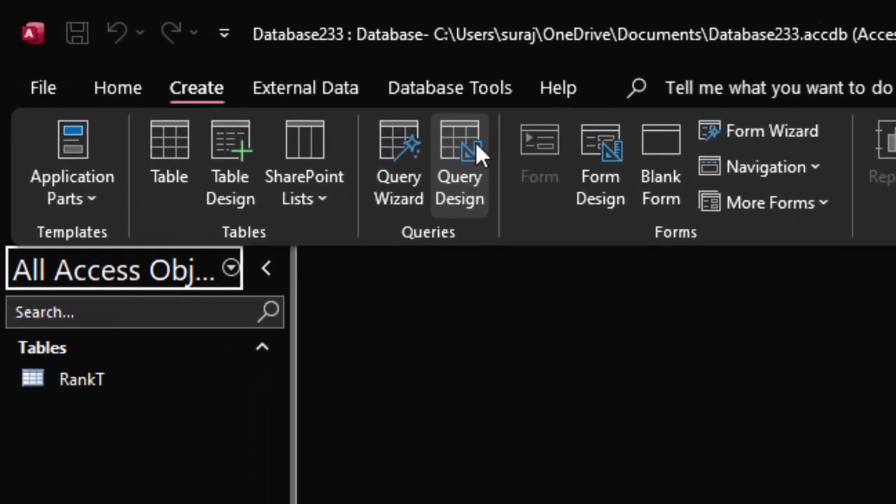
{"action": "left_click", "coordinate": [475, 142]}
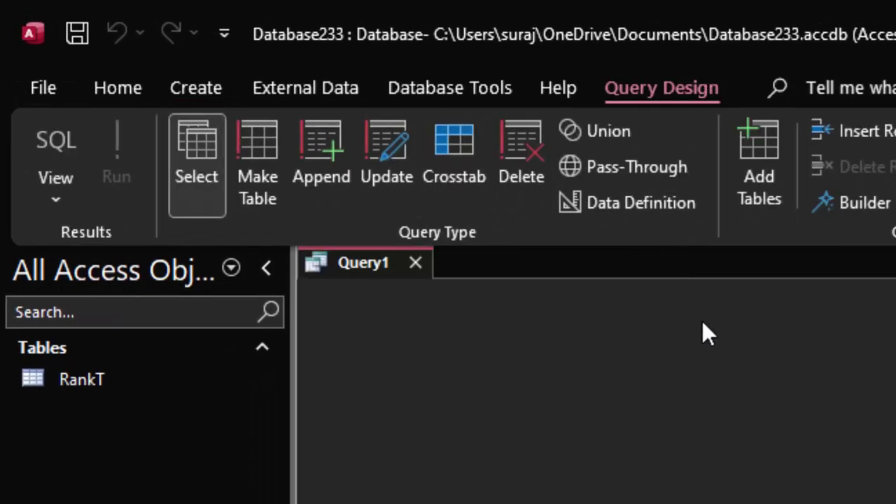
{"action": "left_click", "coordinate": [56, 147]}
{"action": "left_click", "coordinate": [400, 302]}
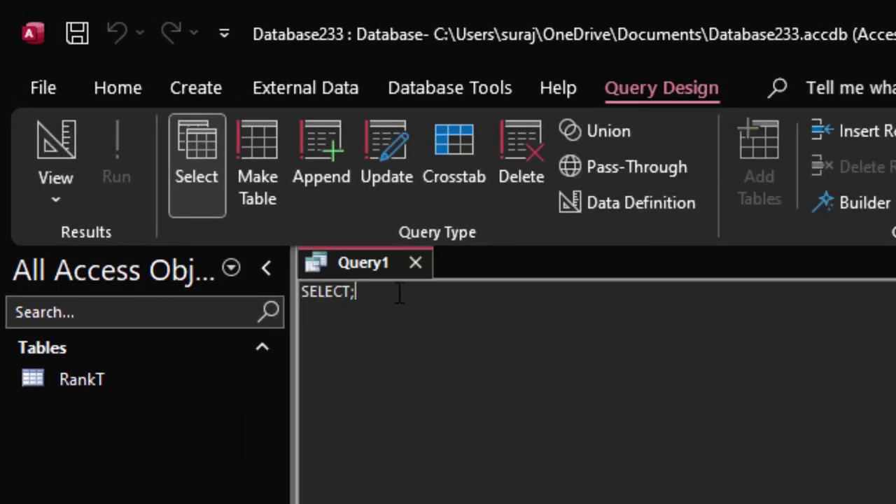
- Replace the semicolon with a.Rollnumber as the first SELECT column, checking RankT's field names
{"action": "key", "text": "BackSpace"}
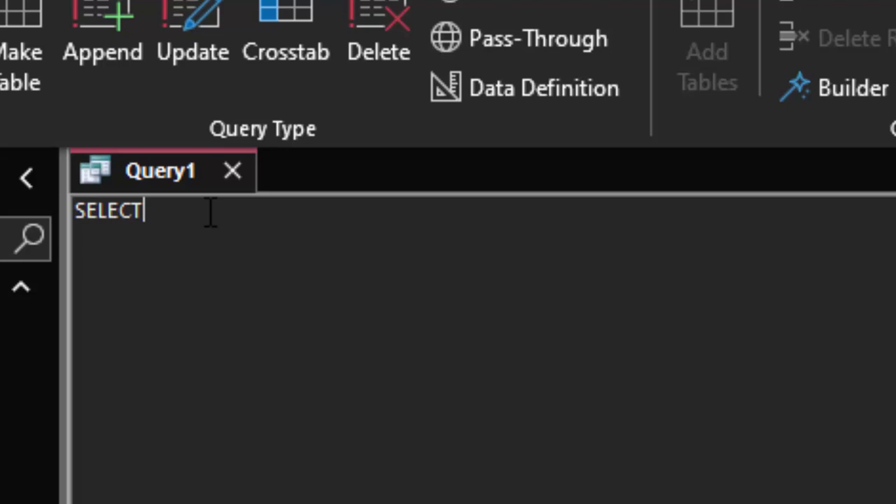
{"action": "key", "text": "Return"}
{"action": "type", "text": "a."}
{"action": "type", "text": "R"}
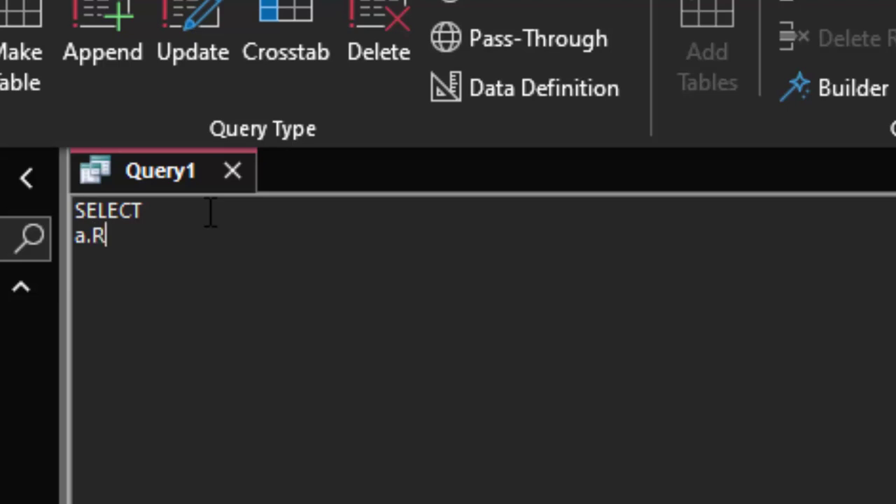
{"action": "type", "text": "oll"}
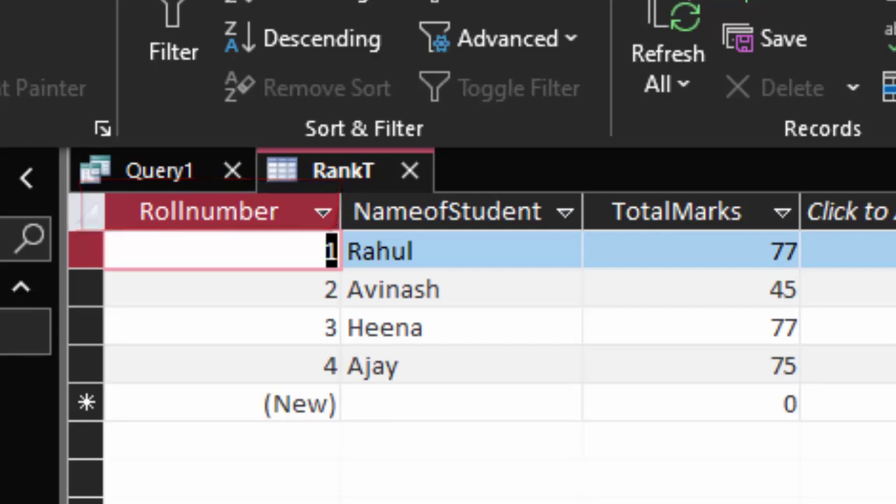
{"action": "left_click", "coordinate": [142, 176]}
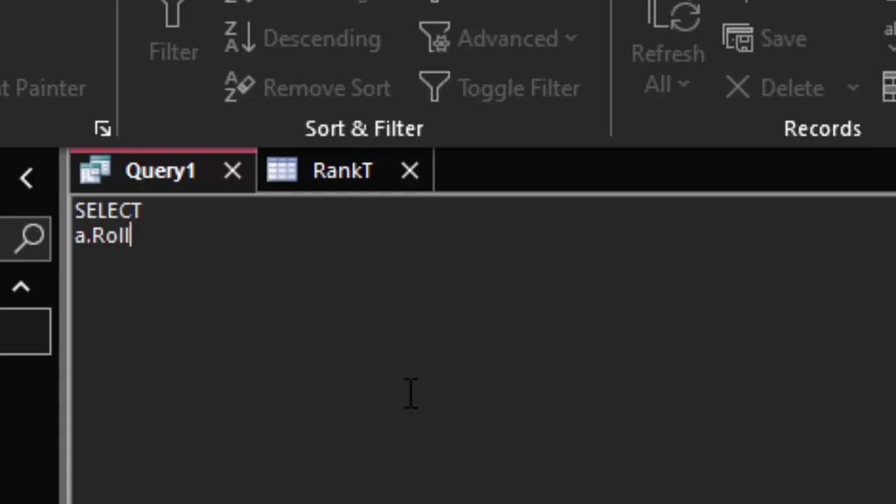
{"action": "type", "text": "number"}
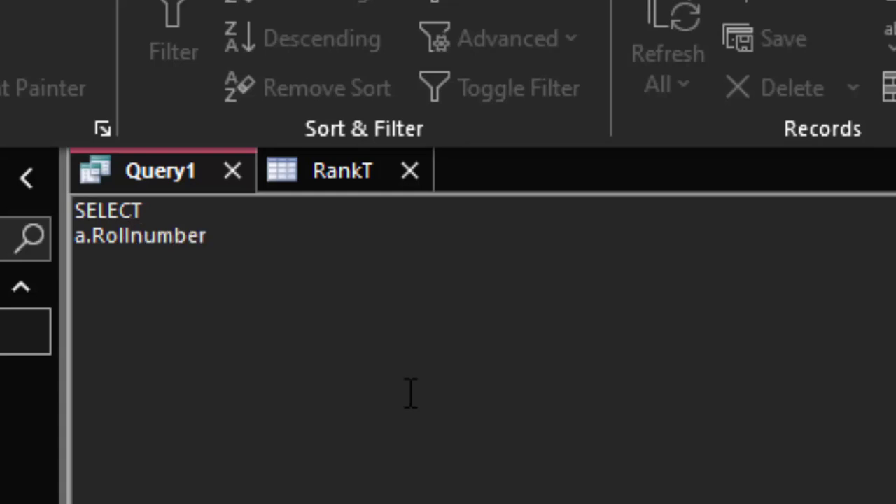
{"action": "left_click", "coordinate": [348, 168]}
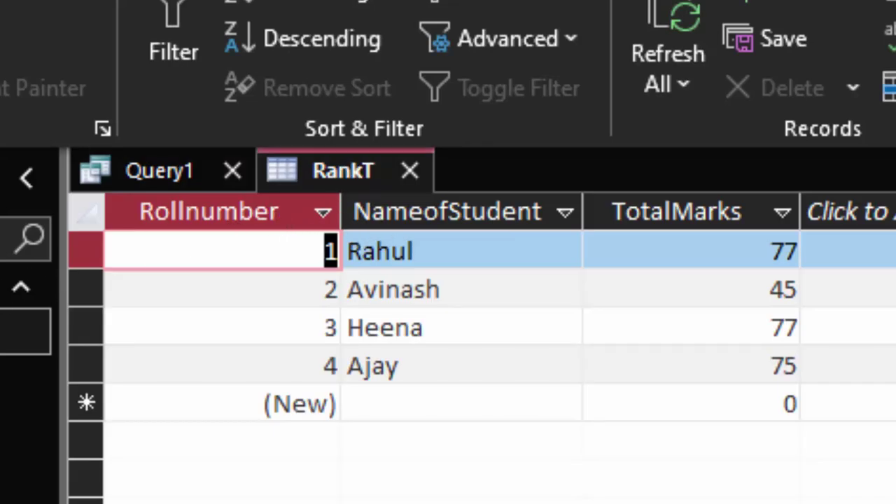
{"action": "left_click", "coordinate": [189, 185]}
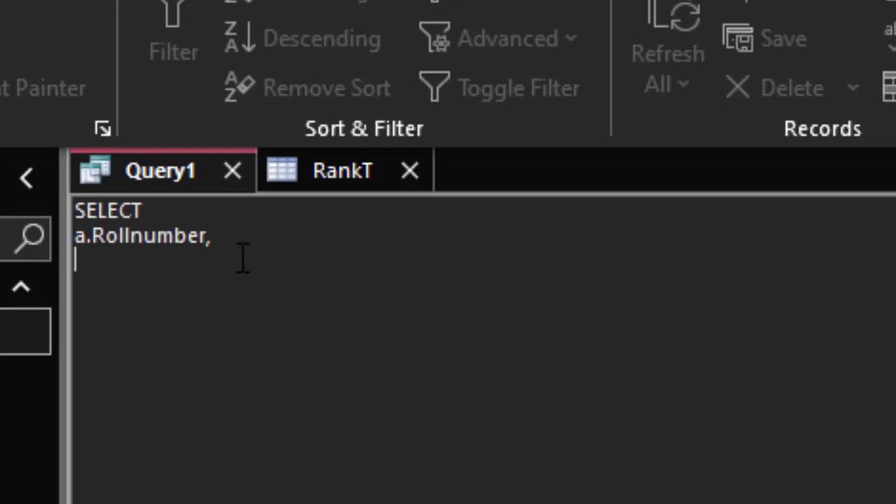
- Add a.[NameofStudent], as the second SELECT column on its own line
{"action": "type", "text": "a."}
{"action": "type", "text": "["}
{"action": "type", "text": "Name"}
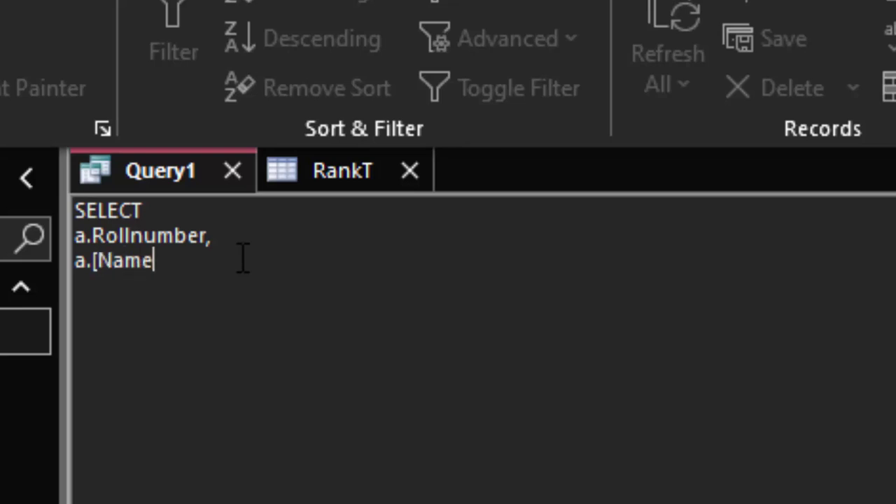
{"action": "type", "text": "ofS"}
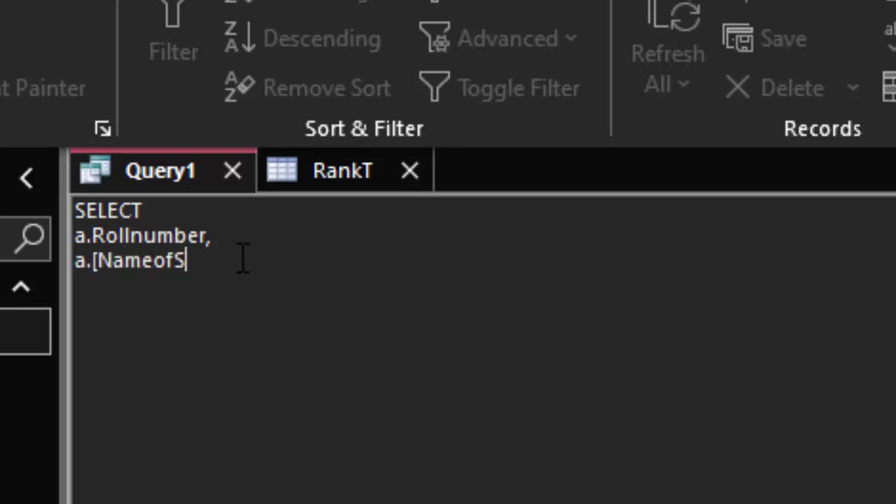
{"action": "type", "text": "tudent"}
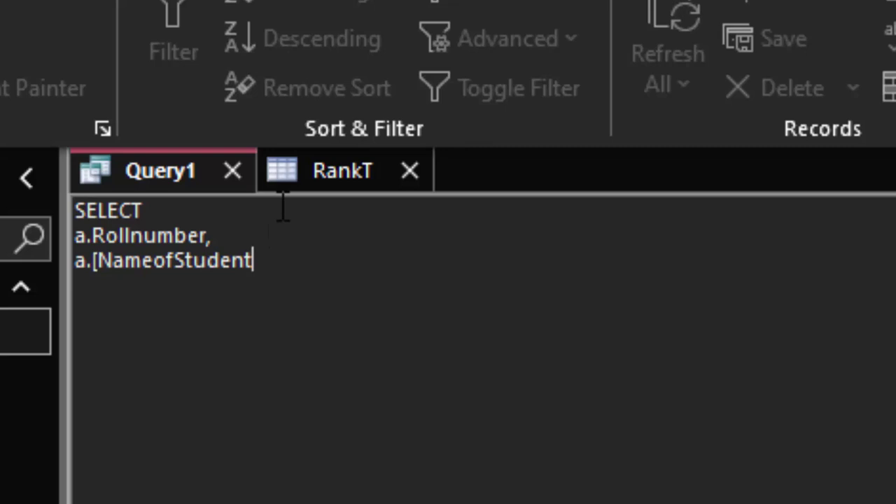
{"action": "left_click", "coordinate": [376, 178]}
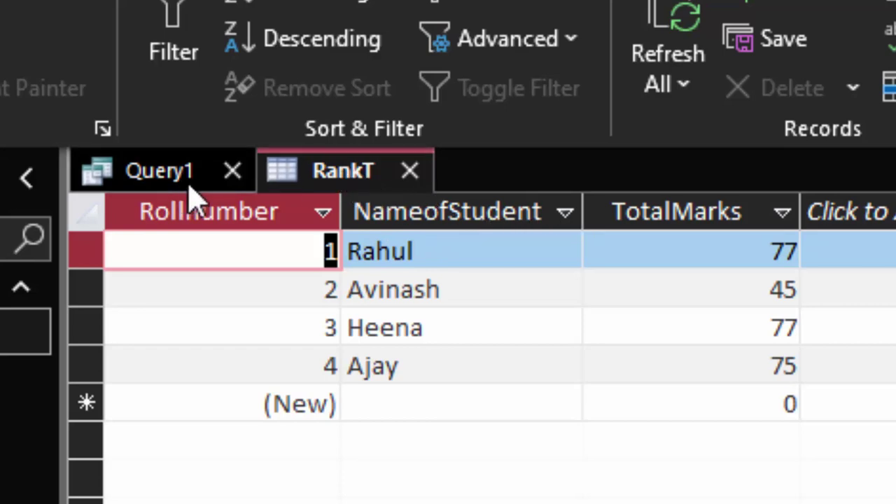
{"action": "left_click", "coordinate": [161, 171]}
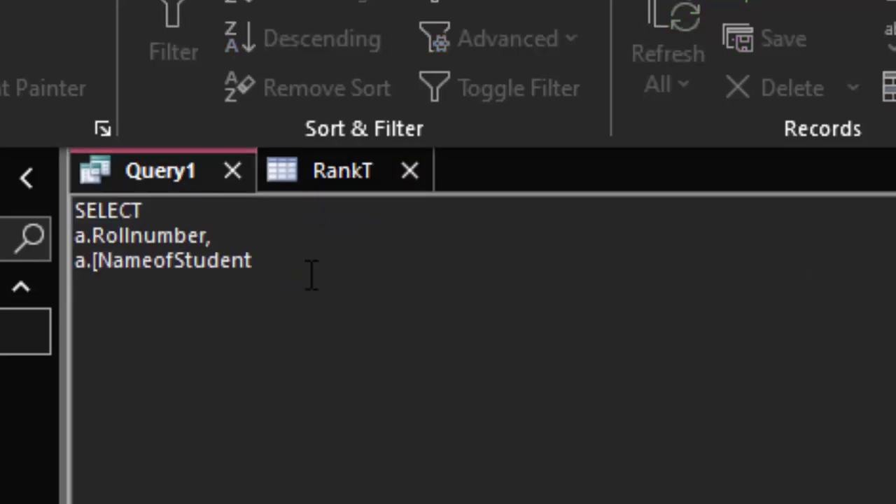
{"action": "type", "text": "]"}
{"action": "type", "text": ","}
{"action": "key", "text": "Return"}
{"action": "left_click", "coordinate": [327, 170]}
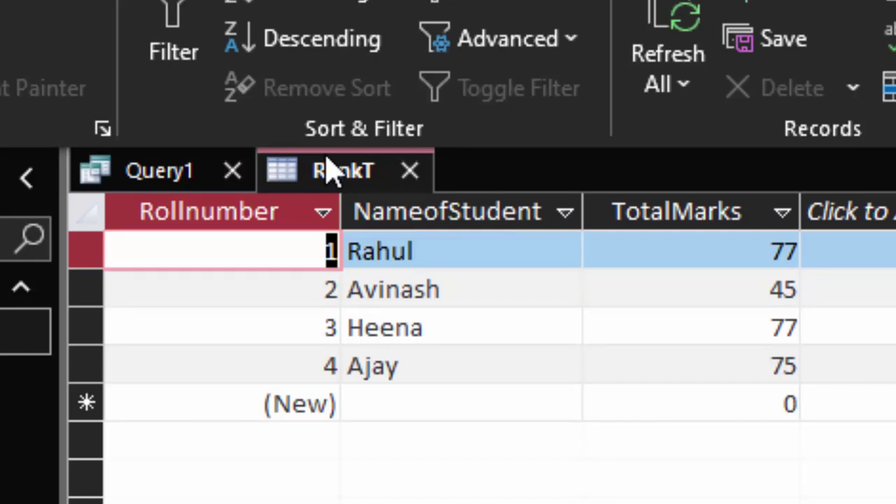
{"action": "left_click", "coordinate": [171, 183]}
- Add a.[TotalMarks] and COUNT(*) AS RankT to the SELECT list
{"action": "type", "text": "a."}
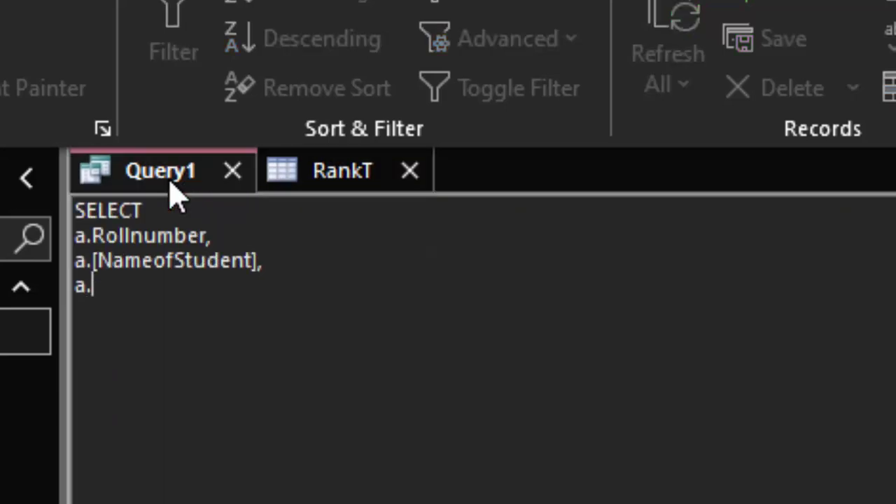
{"action": "type", "text": "[T"}
{"action": "type", "text": "otalM"}
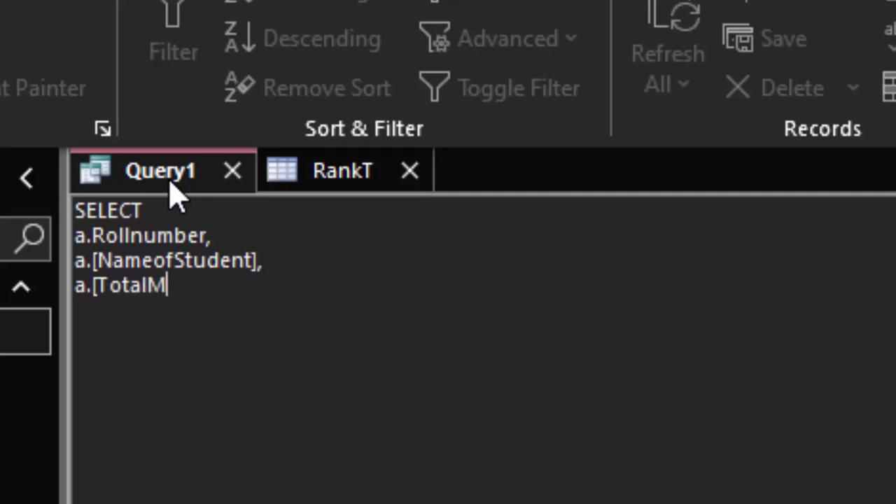
{"action": "type", "text": "arks"}
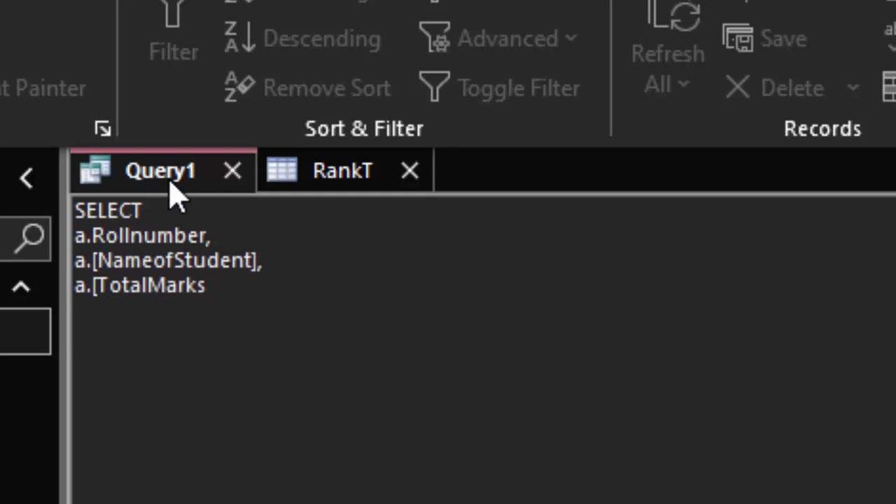
{"action": "type", "text": "]"}
{"action": "type", "text": ","}
{"action": "key", "text": "Return"}
{"action": "type", "text": "CO"}
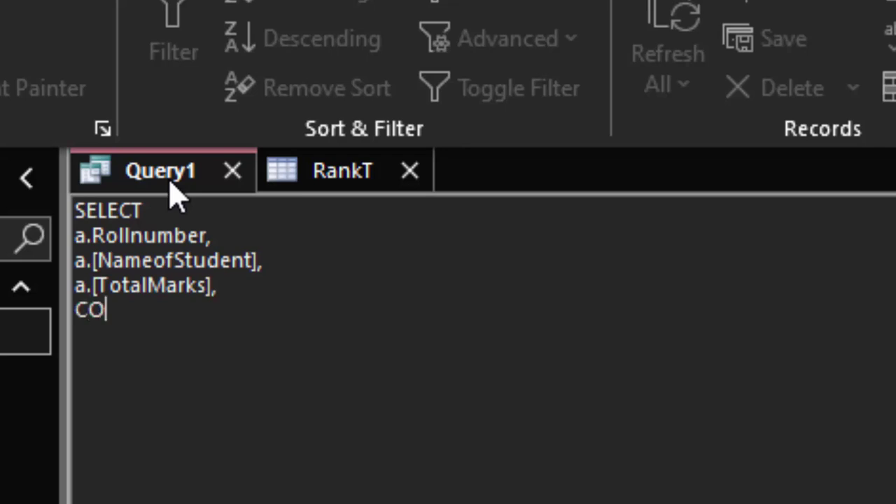
{"action": "type", "text": "UNT"}
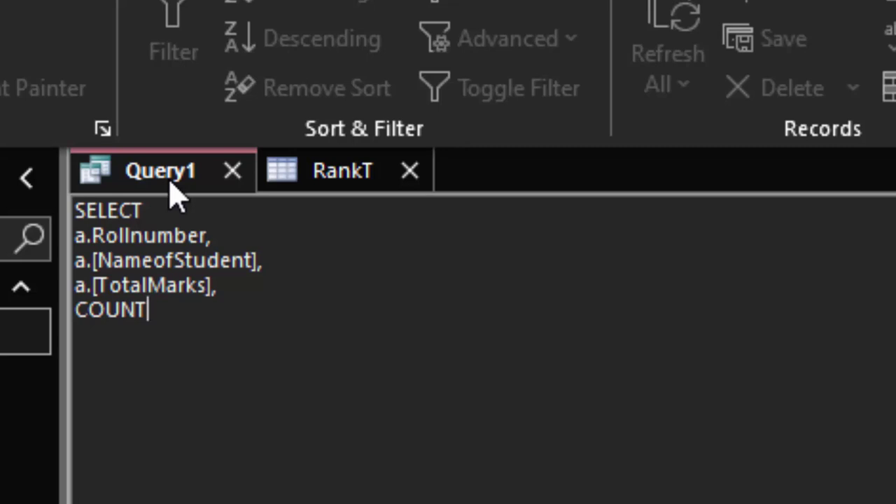
{"action": "type", "text": "(*"}
{"action": "type", "text": ")"}
{"action": "type", "text": " AS"}
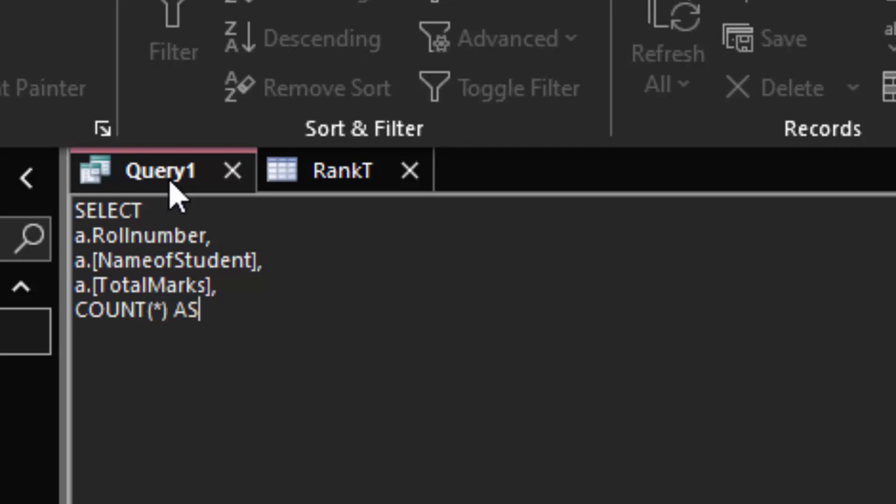
{"action": "type", "text": " R"}
{"action": "key", "text": "BackSpace"}
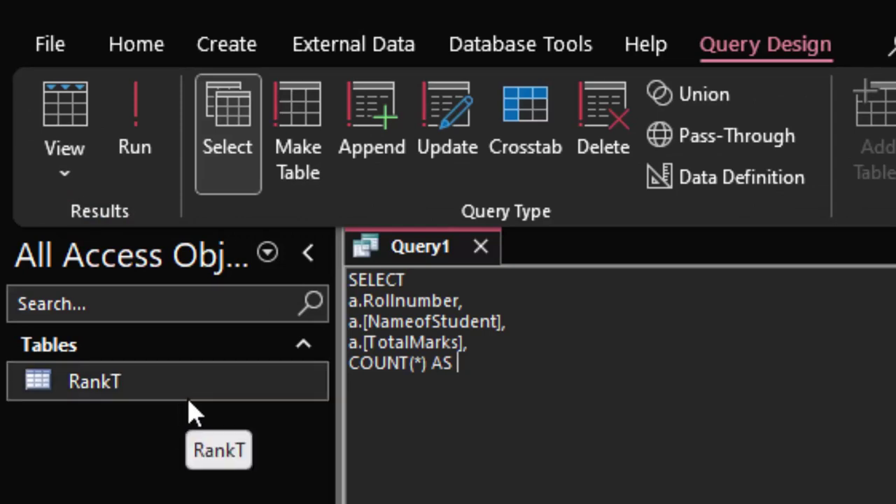
{"action": "type", "text": "Ra"}
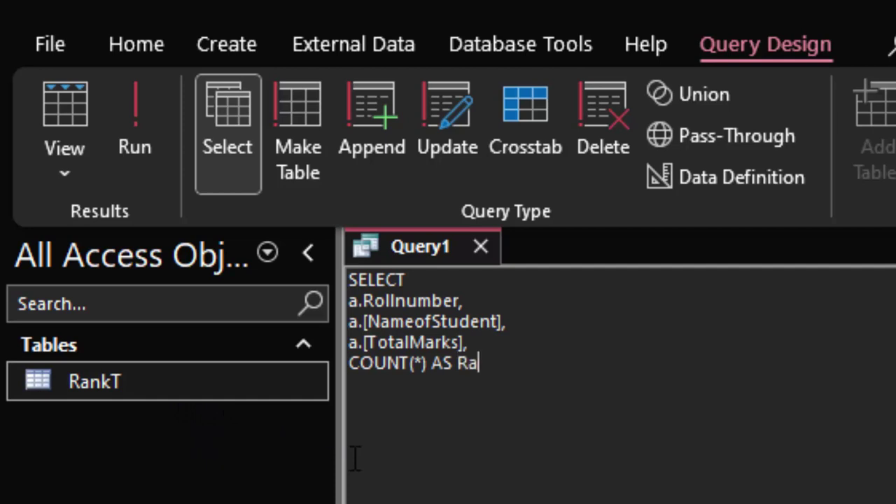
{"action": "type", "text": "nkT"}
{"action": "key", "text": "Return"}
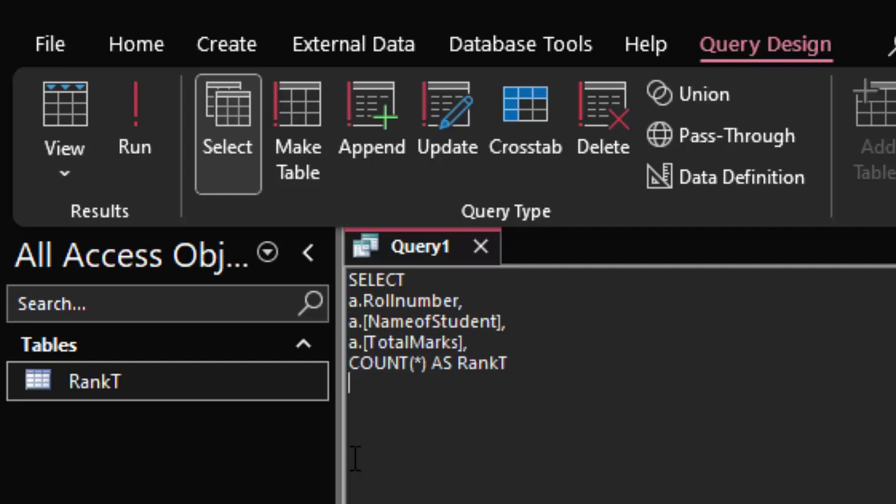
- Add a FROM clause inner-joining RankT with a copy aliased b, beginning ON a.[TotalMarks]<=
{"action": "type", "text": "F"}
{"action": "type", "text": "rom "}
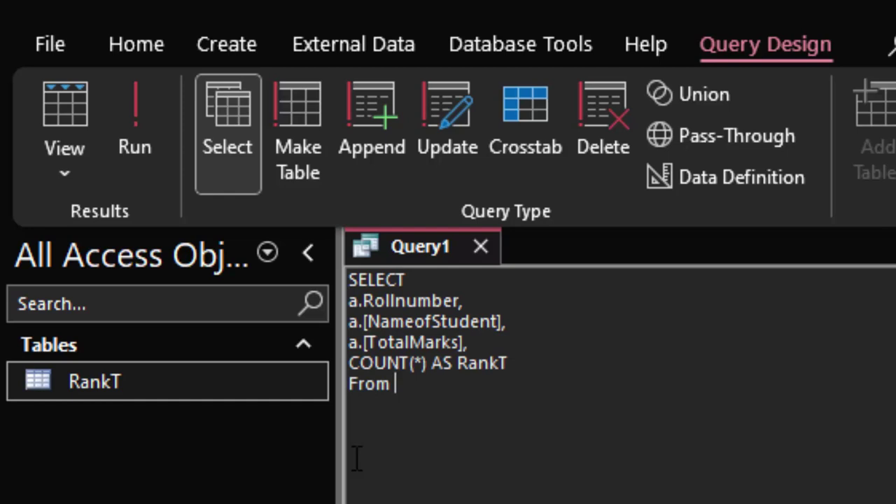
{"action": "type", "text": "Rank"}
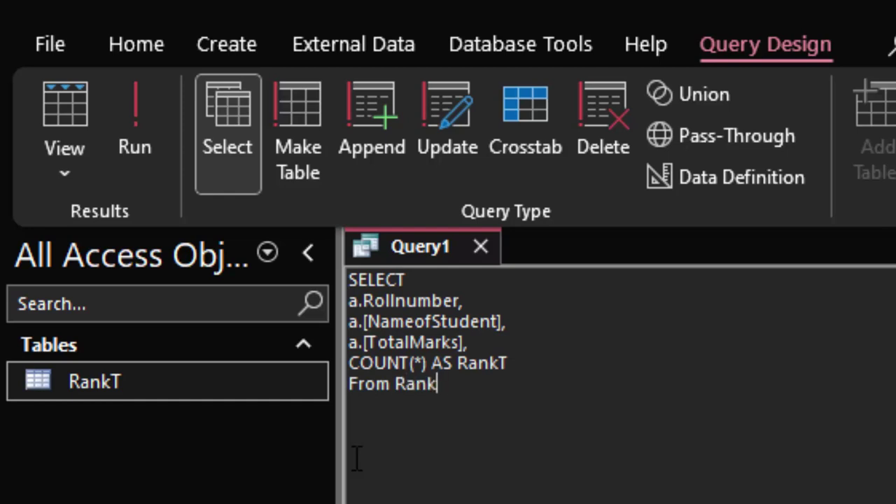
{"action": "type", "text": "T"}
{"action": "type", "text": " as Inn"}
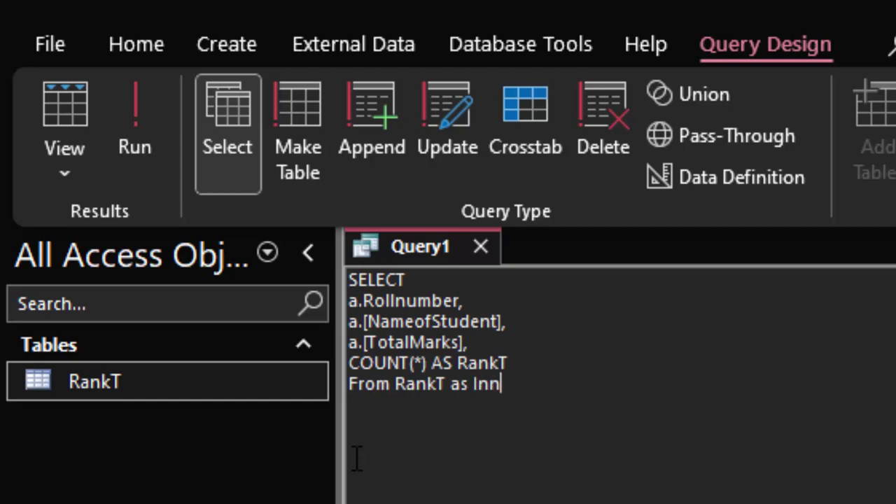
{"action": "type", "text": "er"}
{"action": "key", "text": "BackSpace"}
{"action": "key", "text": "BackSpace"}
{"action": "key", "text": "BackSpace"}
{"action": "key", "text": "BackSpace"}
{"action": "key", "text": "BackSpace"}
{"action": "type", "text": "NN"}
{"action": "type", "text": "ER "}
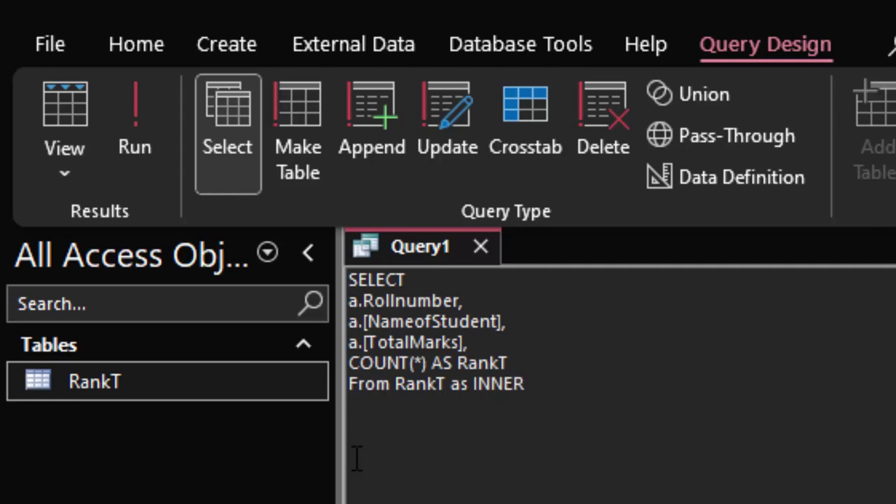
{"action": "type", "text": "JOIN "}
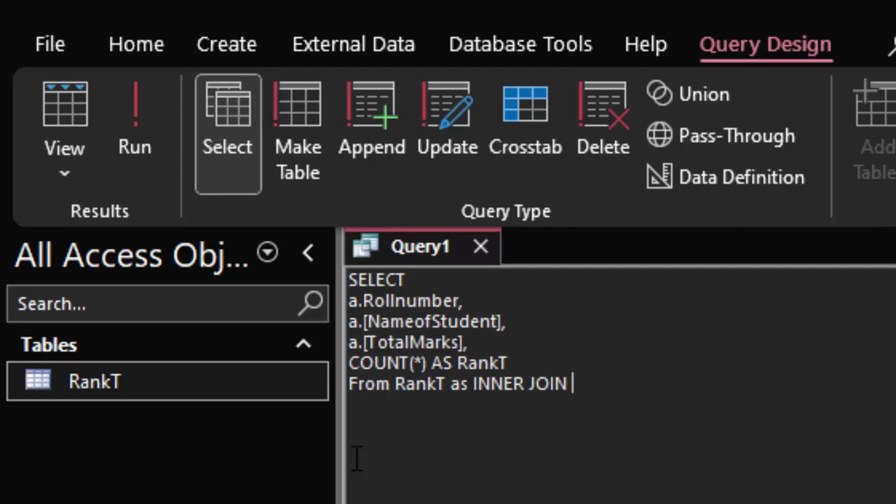
{"action": "type", "text": "Ra"}
{"action": "type", "text": "nkT "}
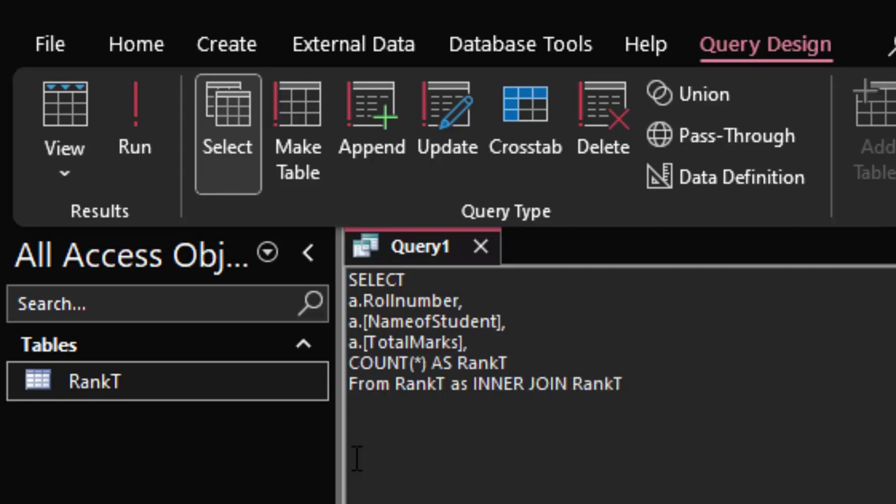
{"action": "type", "text": "a"}
{"action": "type", "text": "s b"}
{"action": "key", "text": "Return"}
{"action": "type", "text": "O"}
{"action": "type", "text": "N"}
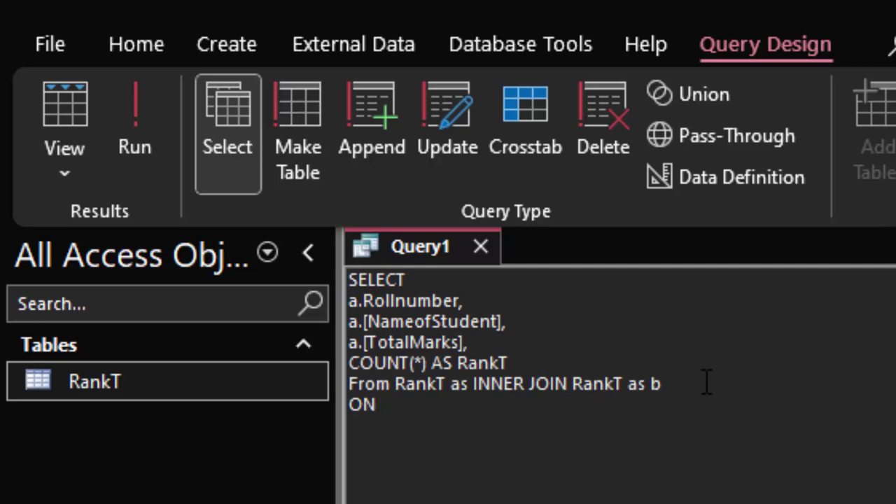
{"action": "type", "text": " a."}
{"action": "type", "text": "["}
{"action": "type", "text": "To"}
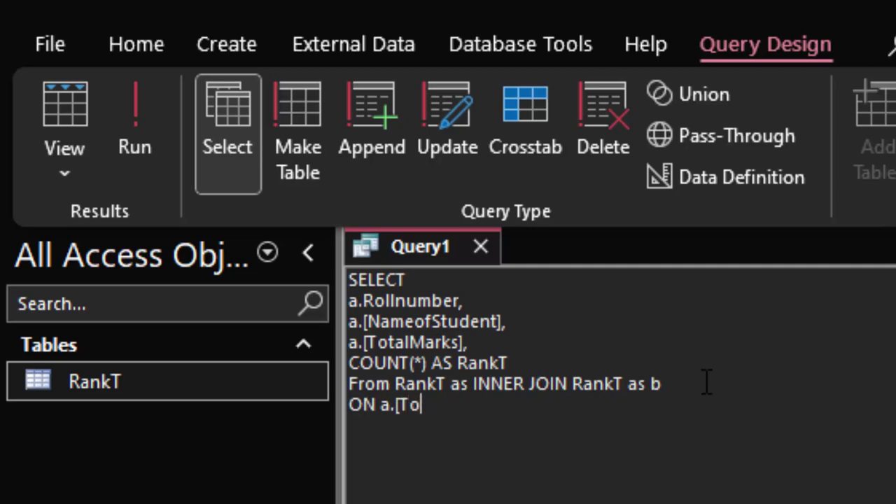
{"action": "type", "text": "talMarks"}
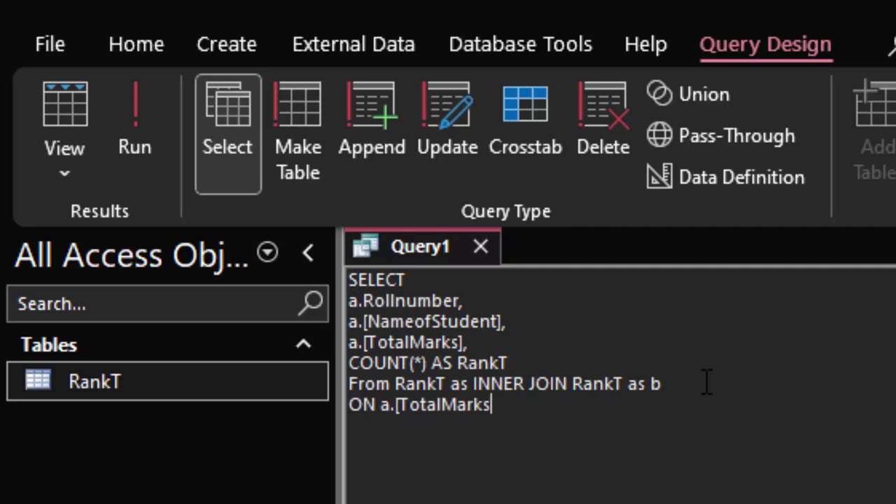
{"action": "type", "text": "]"}
{"action": "type", "text": "<"}
{"action": "type", "text": "="}
- Complete the join condition with b.[TotalMarks] and begin the GROUP BY clause
{"action": "type", "text": "b,"}
{"action": "key", "text": "BackSpace"}
{"action": "type", "text": "."}
{"action": "type", "text": "[T"}
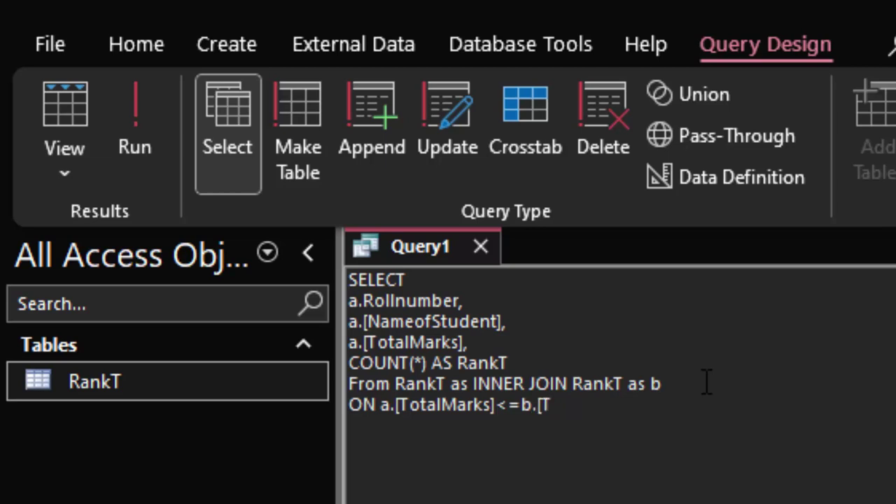
{"action": "type", "text": "o"}
{"action": "type", "text": "talMark"}
{"action": "key", "text": "BackSpace"}
{"action": "type", "text": "lMa"}
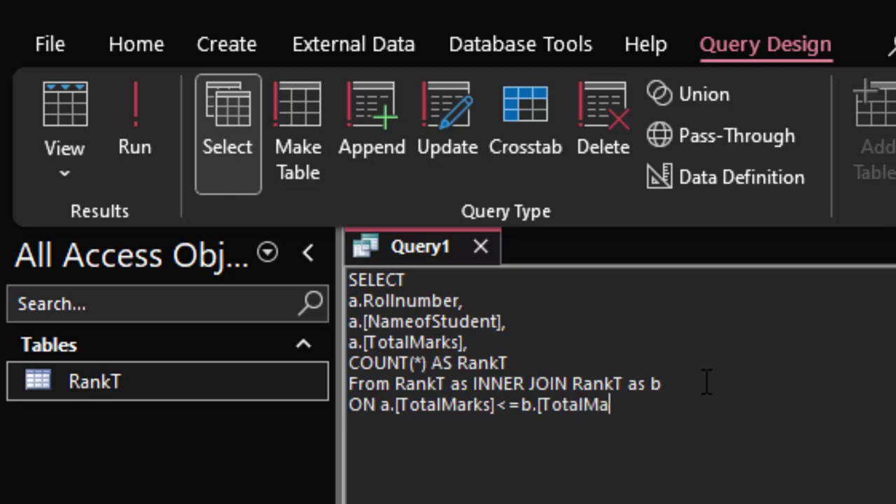
{"action": "type", "text": "rks"}
{"action": "type", "text": "]"}
{"action": "key", "text": "Return"}
{"action": "type", "text": "G"}
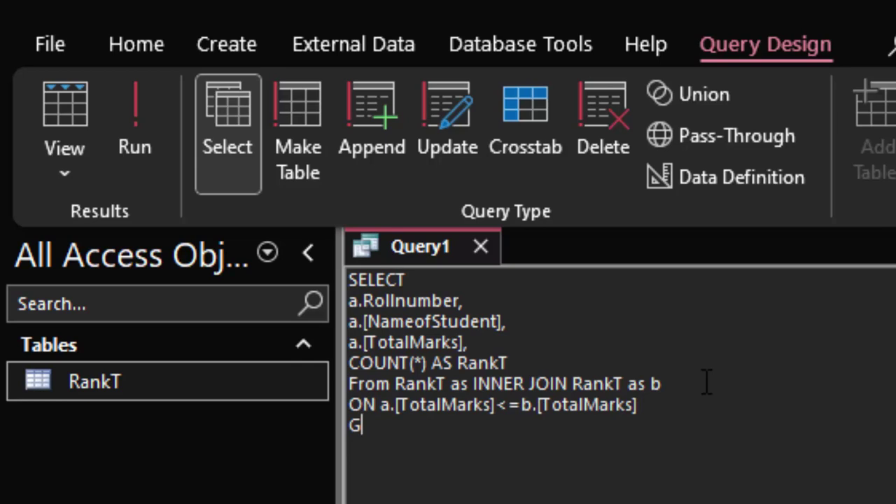
{"action": "type", "text": "ROU"}
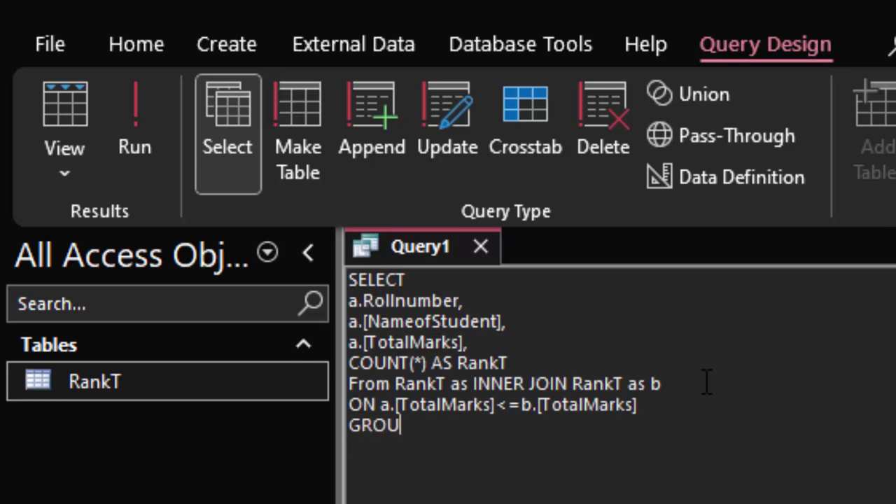
{"action": "type", "text": "P"}
{"action": "type", "text": " BY"}
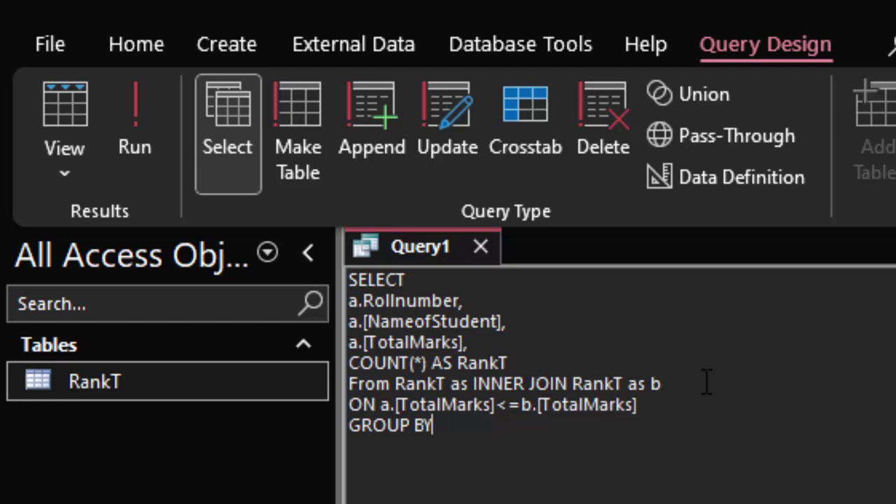
- Group by a.Rollnumber, a.[NameofStudent] and a.[TotalMarks], ending the statement with a semicolon
{"action": "key", "text": "Return"}
{"action": "type", "text": "a."}
{"action": "type", "text": "R"}
{"action": "type", "text": "ollnumb"}
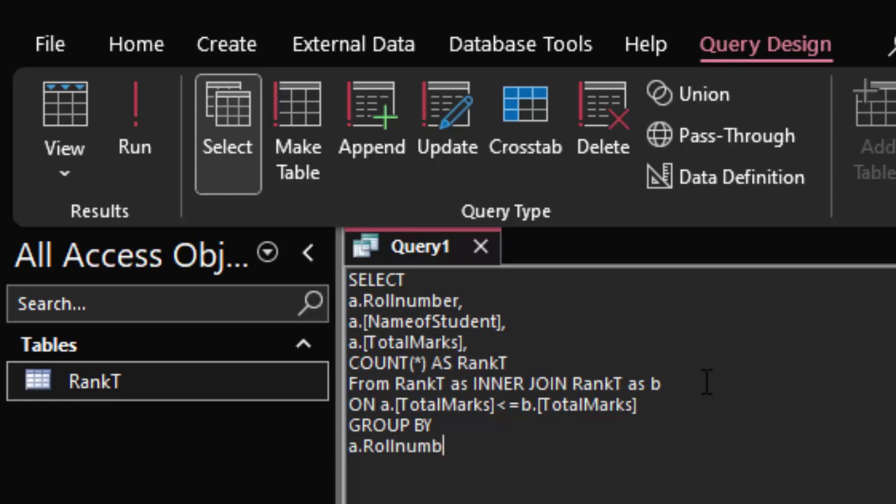
{"action": "type", "text": "er,"}
{"action": "key", "text": "Return"}
{"action": "type", "text": "[N"}
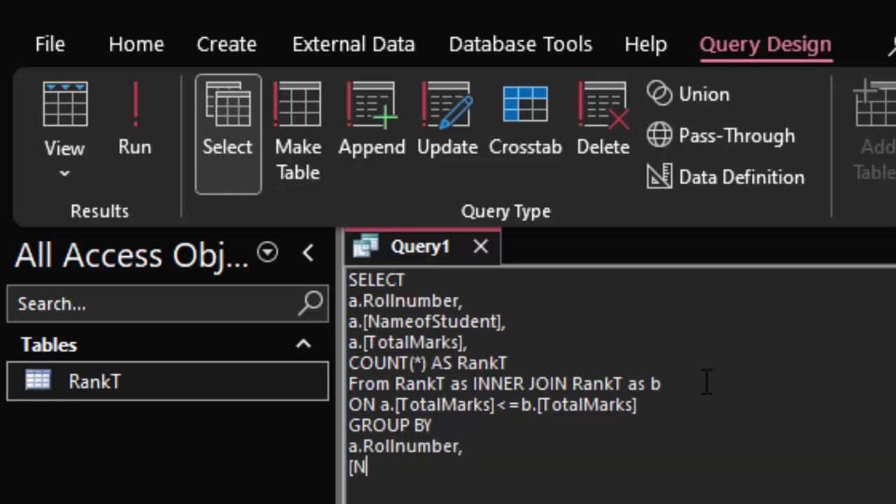
{"action": "type", "text": "ameofS"}
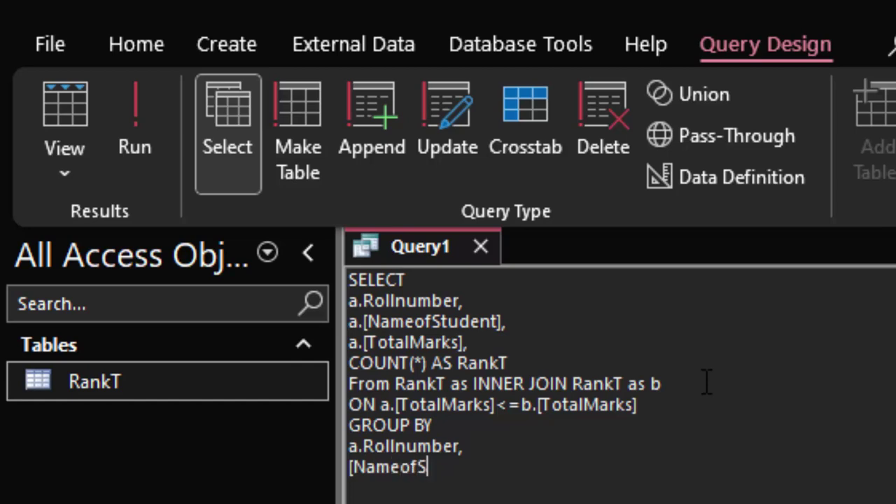
{"action": "type", "text": "tudent"}
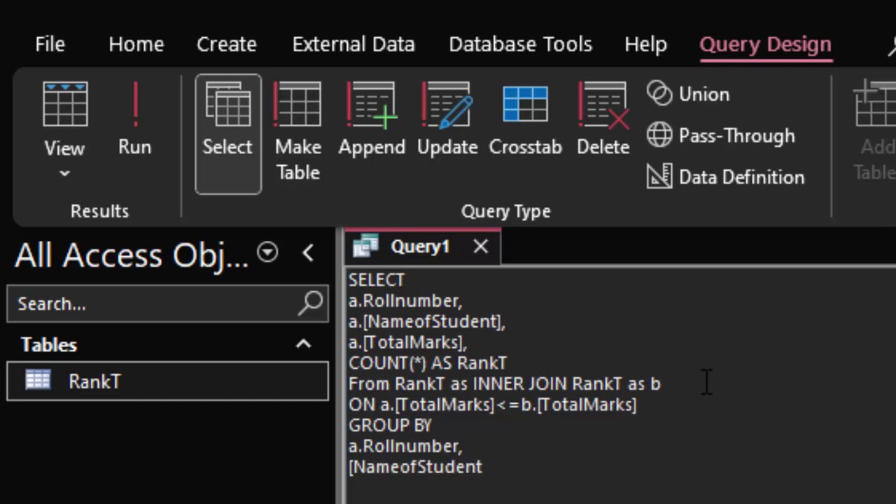
{"action": "type", "text": "]"}
{"action": "key", "text": "ctrl+z"}
{"action": "key", "text": "ctrl+y"}
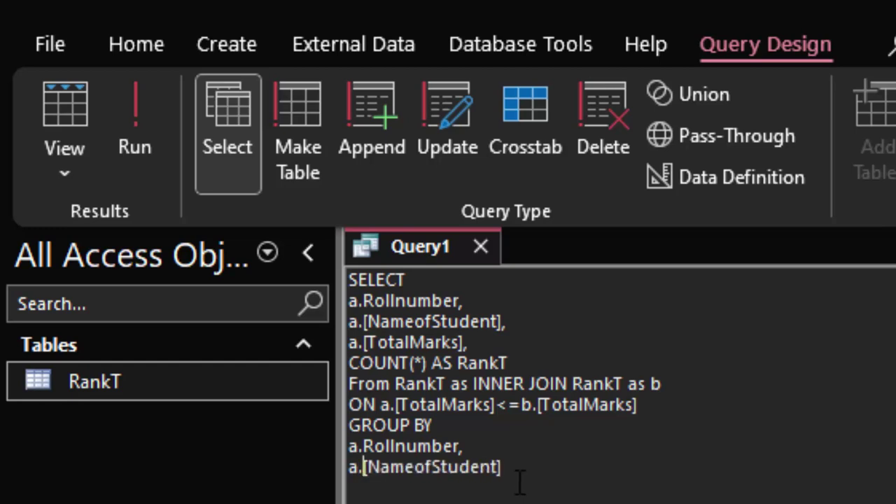
{"action": "left_click", "coordinate": [506, 472]}
{"action": "type", "text": ","}
{"action": "key", "text": "Return"}
{"action": "type", "text": "a."}
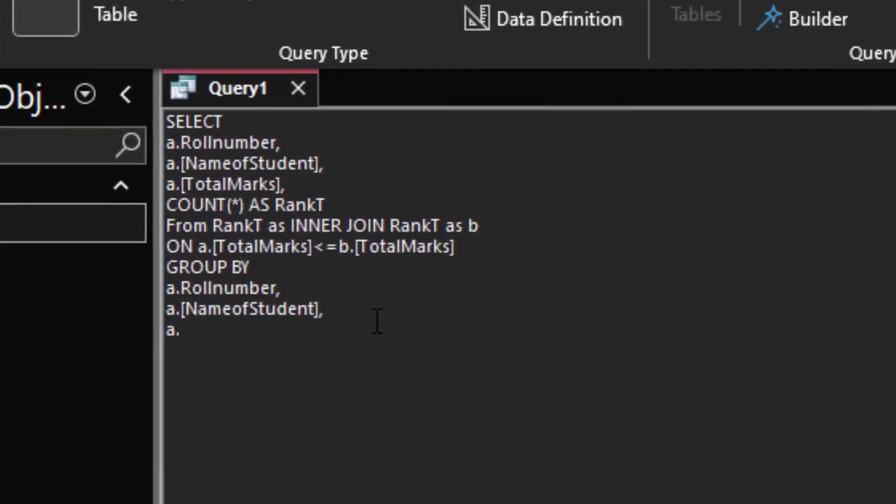
{"action": "type", "text": "[Tot"}
{"action": "type", "text": "alMark"}
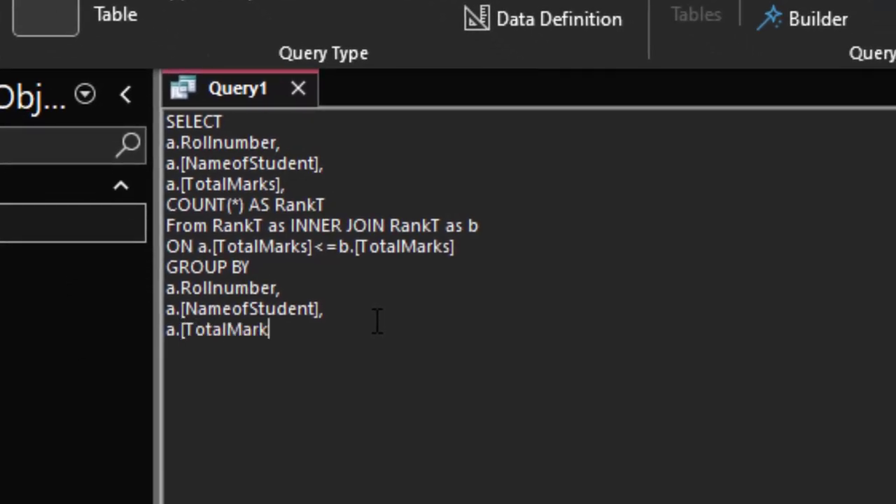
{"action": "type", "text": "s]"}
{"action": "type", "text": ";"}
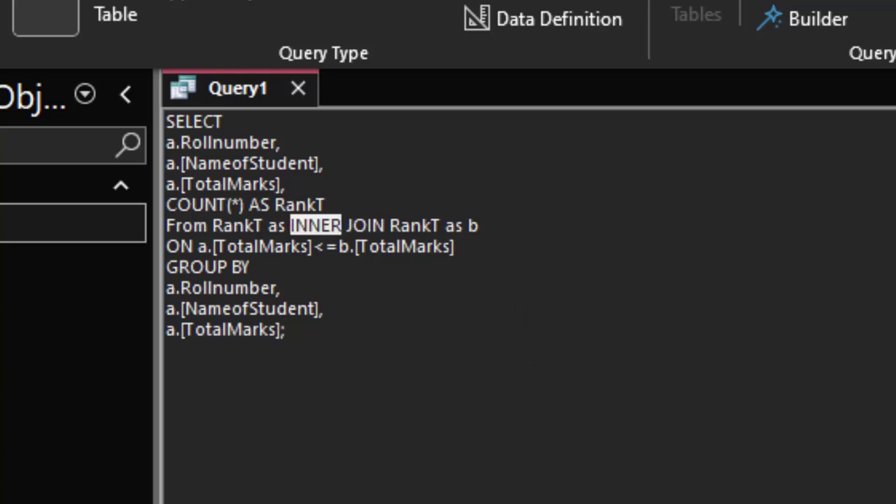
{"action": "key", "text": "Tab"}
- Run the ranking query to show RankT ranks: Rahul and Heena 2, Ajay 3, Avinash 4
{"action": "type", "text": "ROMa"}
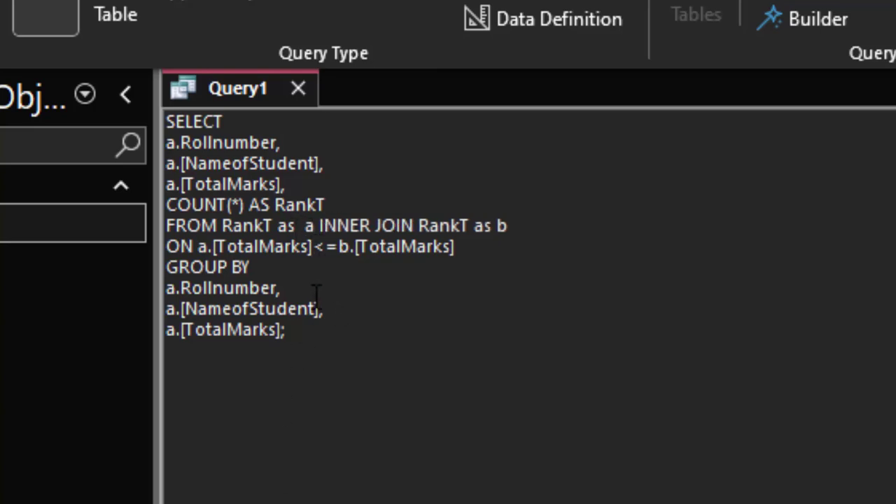
{"action": "mouse_move", "coordinate": [296, 352]}
{"action": "left_mouse_down"}
{"action": "mouse_move", "coordinate": [252, 330]}
{"action": "mouse_move", "coordinate": [166, 122]}
{"action": "left_mouse_up"}
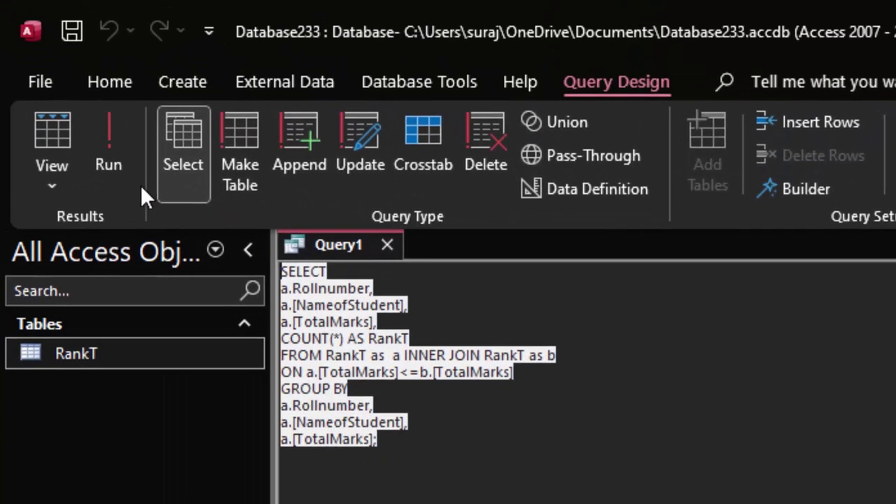
{"action": "left_click", "coordinate": [33, 53]}
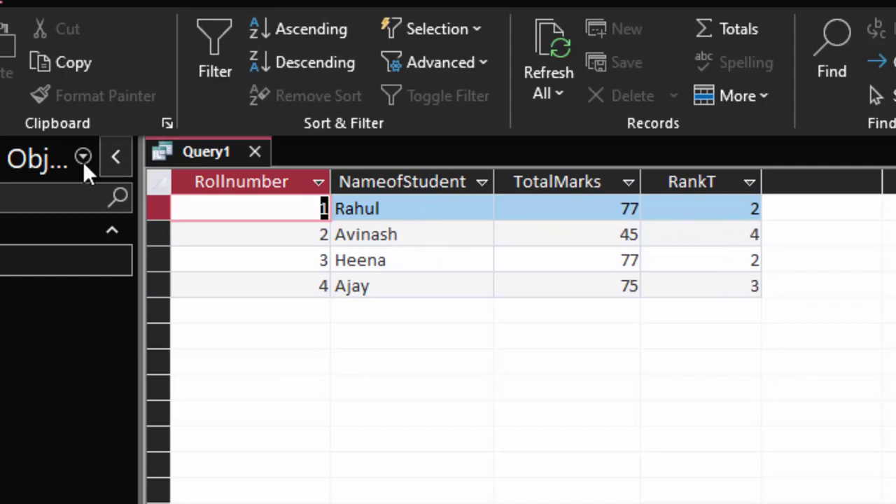
- Open the RankT table and add Gaurav with 90 and Shubham with 66 total marks
{"action": "double_click", "coordinate": [3, 281]}
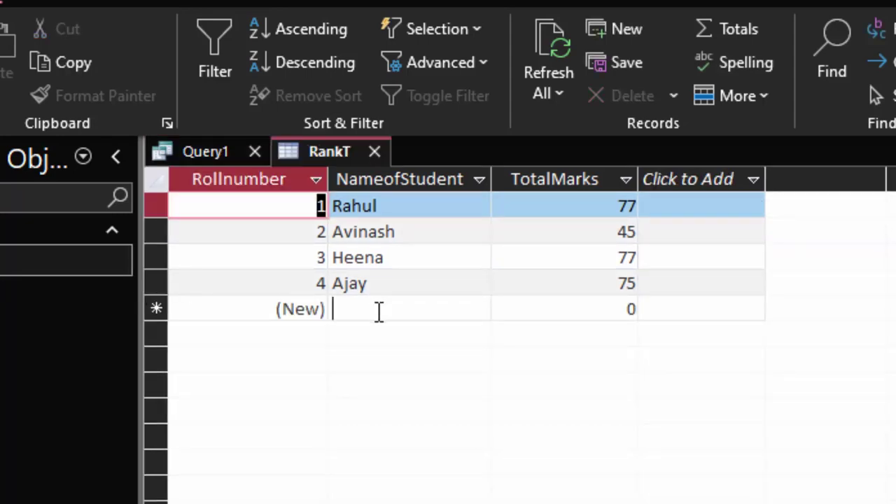
{"action": "left_click", "coordinate": [378, 308]}
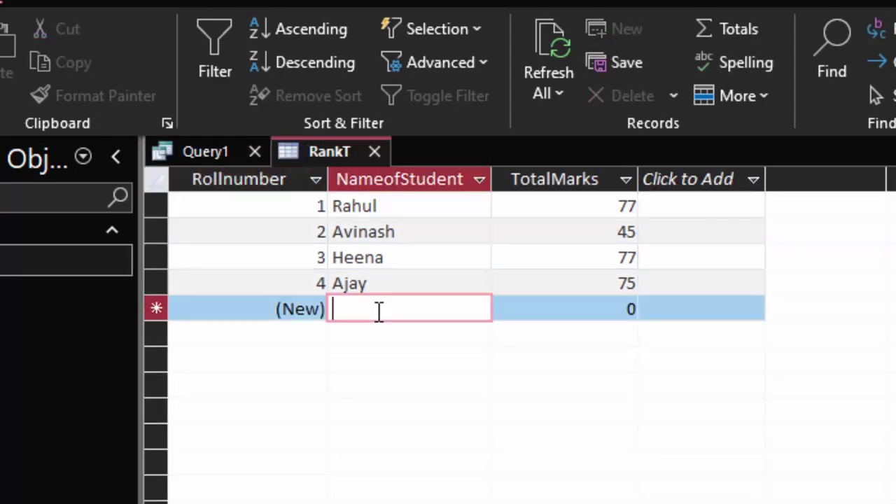
{"action": "type", "text": "Gaurav"}
{"action": "key", "text": "Tab"}
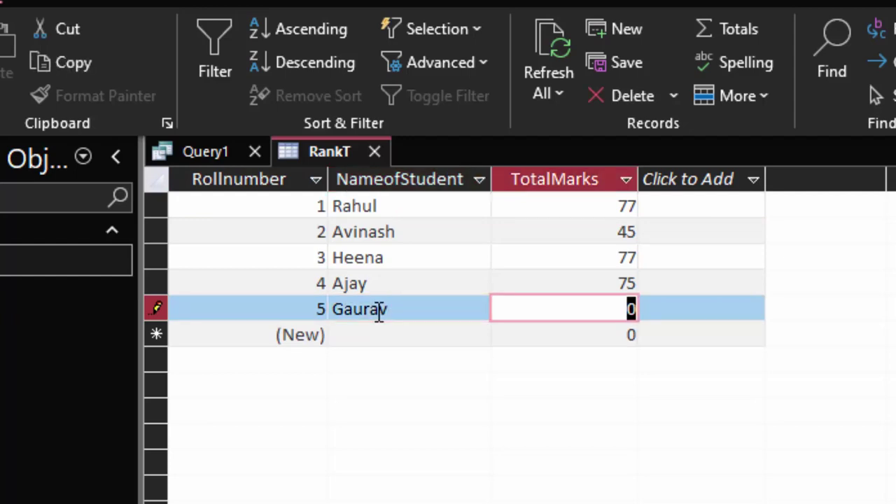
{"action": "type", "text": "90"}
{"action": "key", "text": "Tab"}
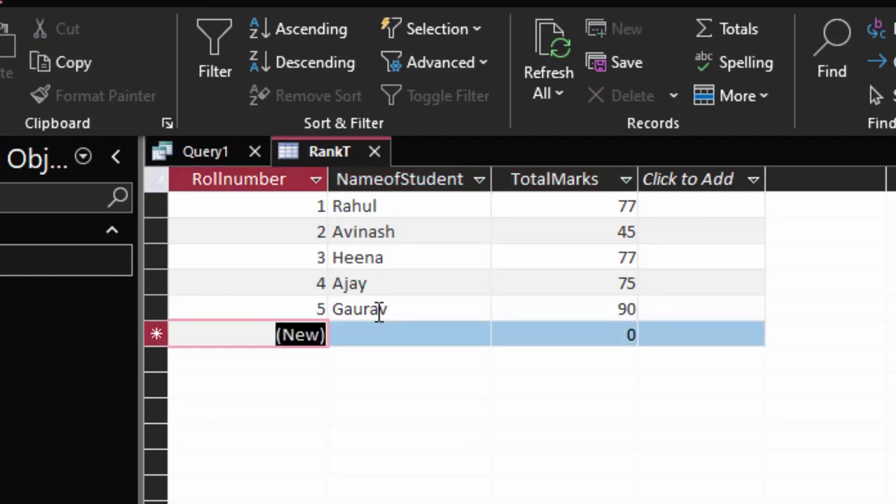
{"action": "key", "text": "Tab"}
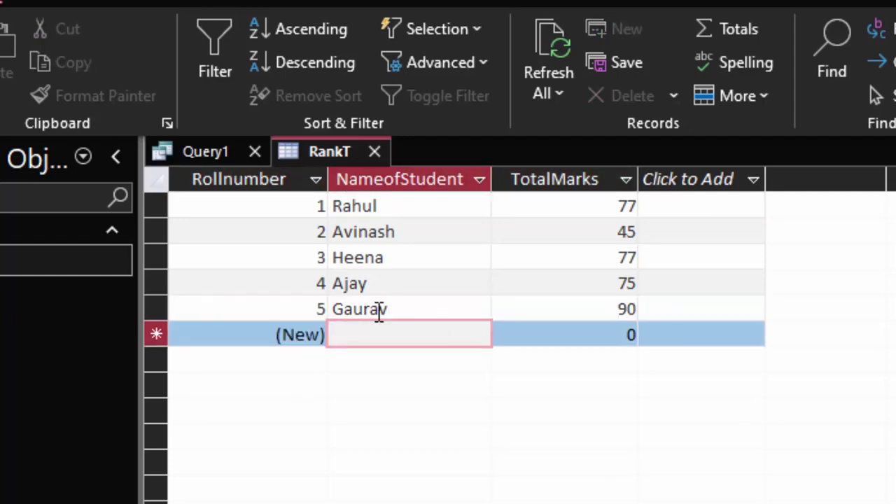
{"action": "type", "text": "Shubh"}
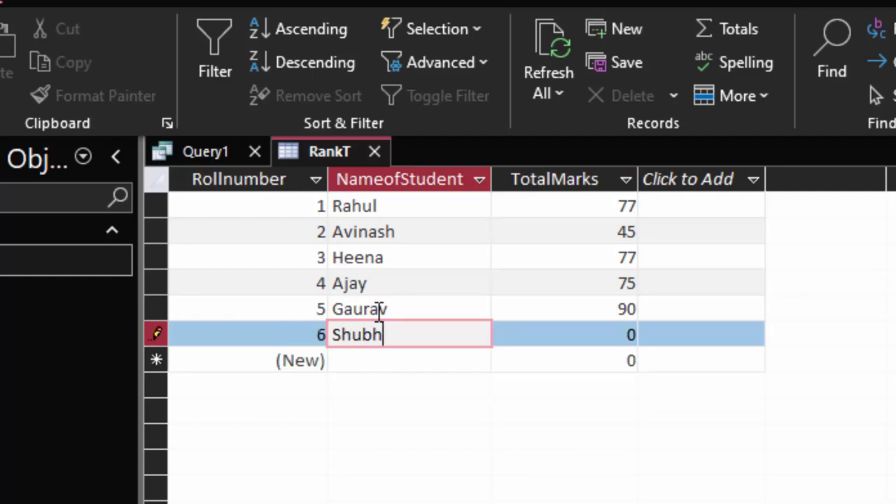
{"action": "type", "text": "am"}
{"action": "key", "text": "Tab"}
{"action": "type", "text": "6"}
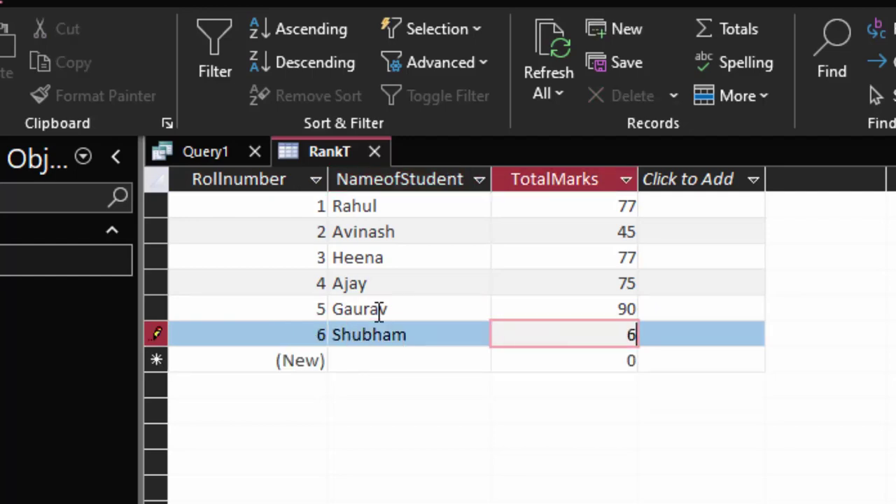
{"action": "type", "text": "6"}
{"action": "key", "text": "Tab"}
{"action": "key", "text": "Tab"}
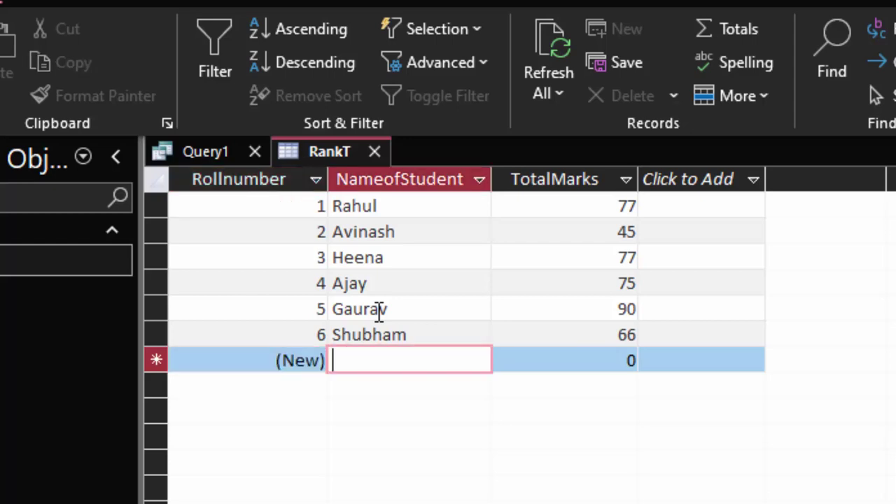
- Add Rajeev with 88 and Monika with 92 total marks
{"action": "type", "text": "Rajee"}
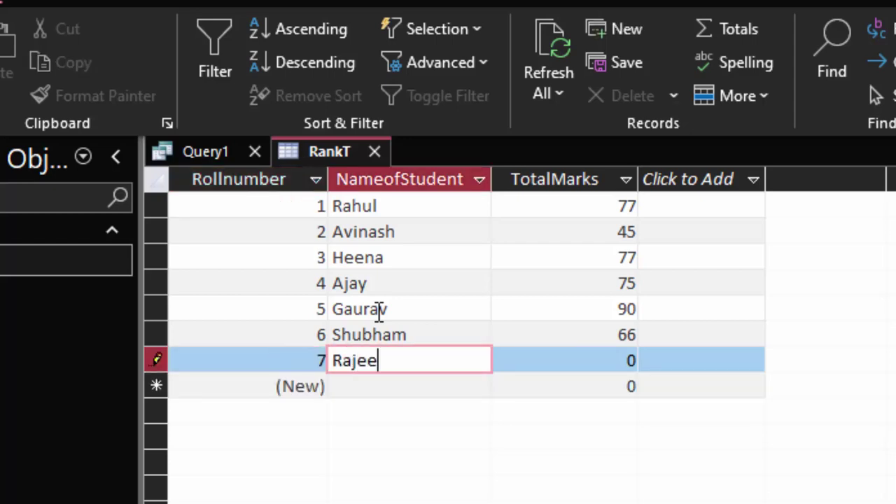
{"action": "type", "text": "v"}
{"action": "key", "text": "Tab"}
{"action": "type", "text": "88"}
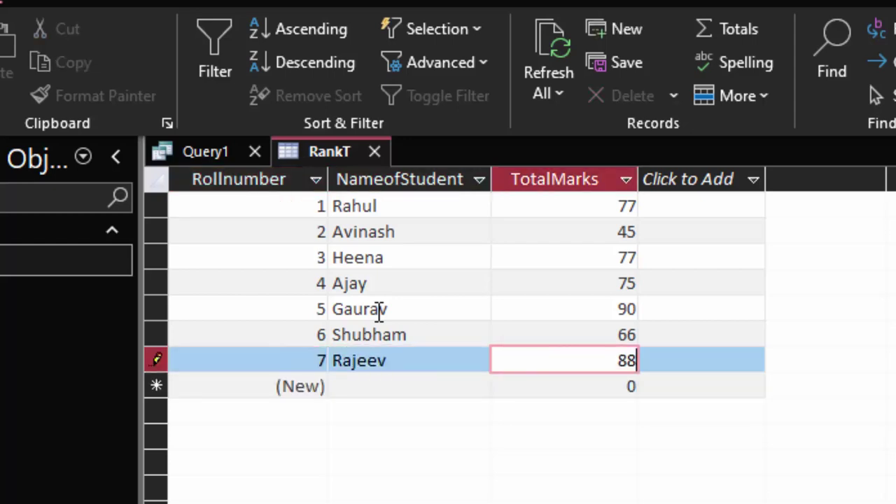
{"action": "key", "text": "Tab"}
{"action": "key", "text": "Tab"}
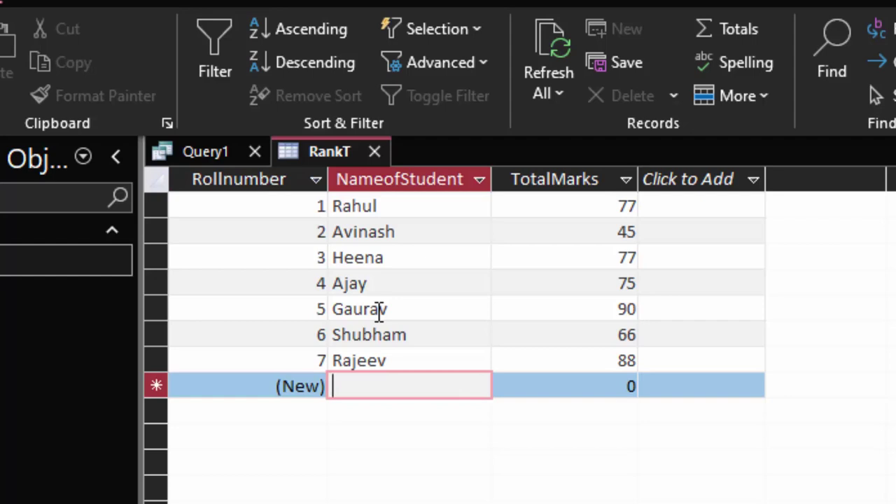
{"action": "type", "text": "Monika"}
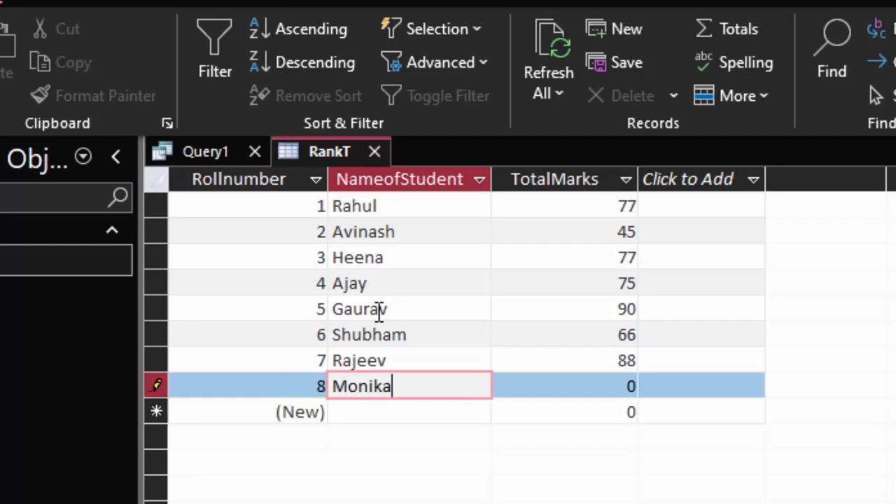
{"action": "key", "text": "Tab"}
{"action": "type", "text": "9"}
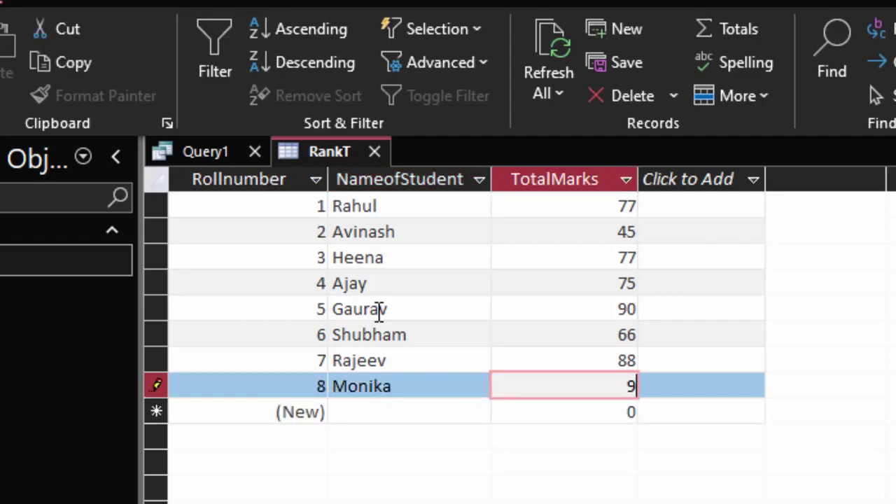
{"action": "type", "text": "2"}
{"action": "key", "text": "Tab"}
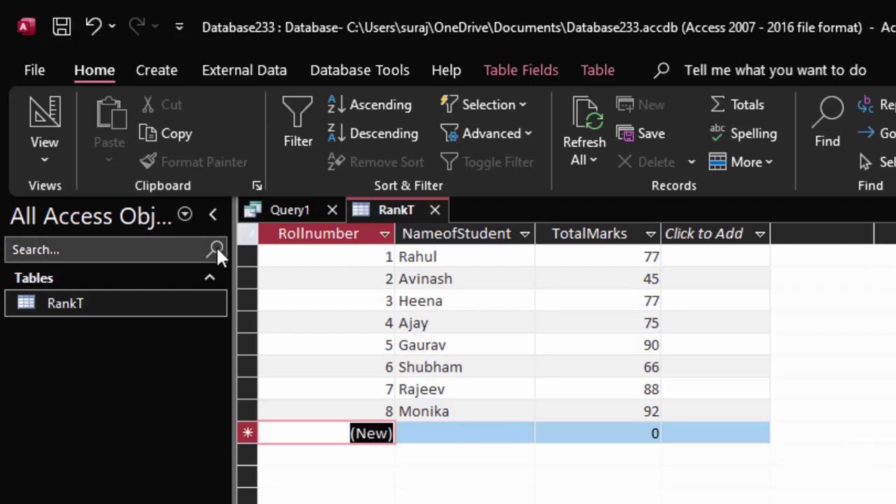
- Close the RankT table and save Query1 under the name RankQ
{"action": "left_click", "coordinate": [434, 209]}
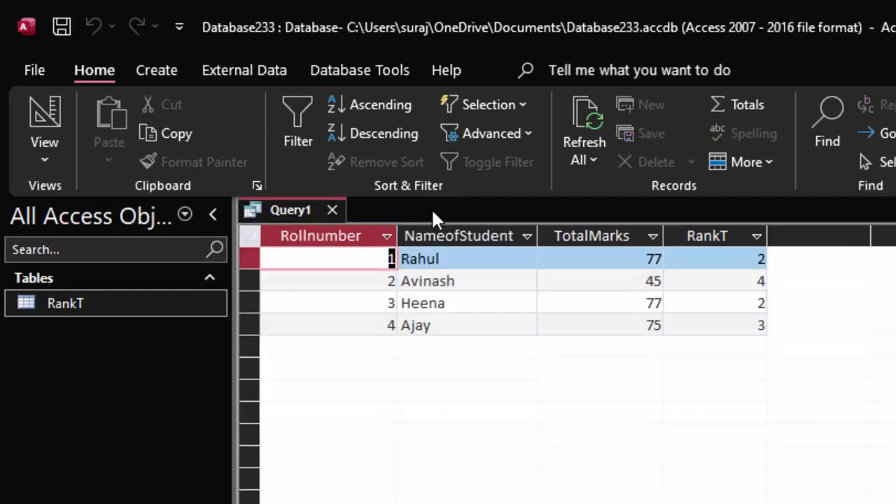
{"action": "right_click", "coordinate": [270, 214]}
{"action": "left_click", "coordinate": [312, 224]}
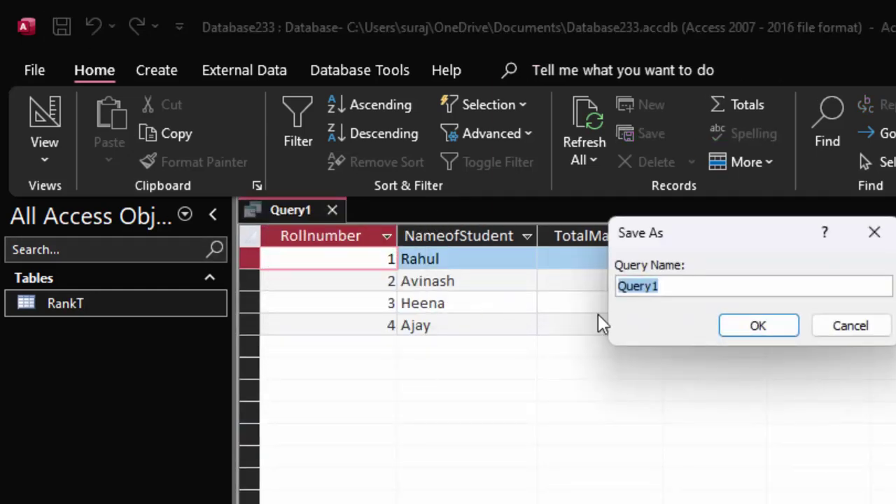
{"action": "key", "text": "BackSpace"}
{"action": "type", "text": "R"}
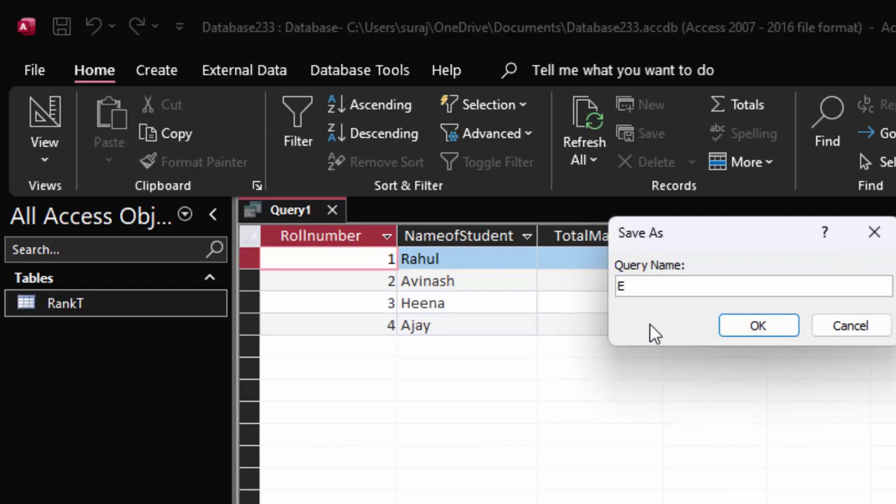
{"action": "key", "text": "BackSpace"}
{"action": "type", "text": "Rank"}
{"action": "type", "text": "Q"}
{"action": "key", "text": "Return"}
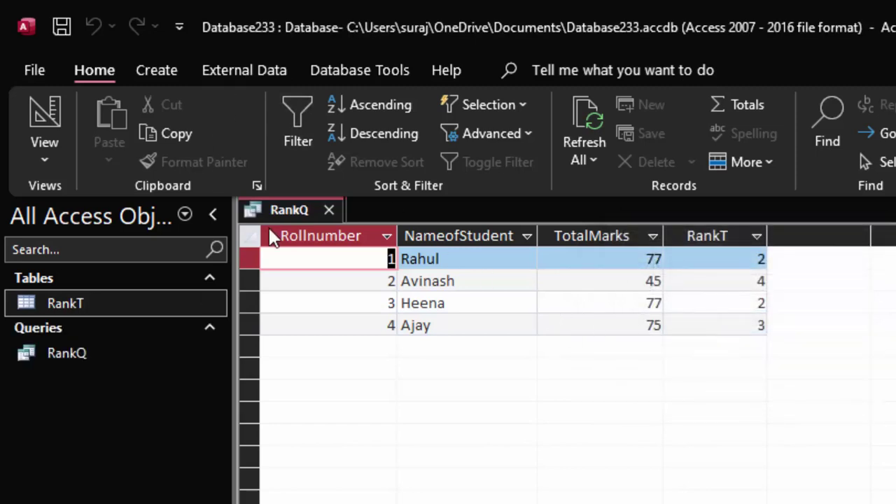
- Open the saved RankQ query and check Rahul's rank
{"action": "double_click", "coordinate": [165, 345]}
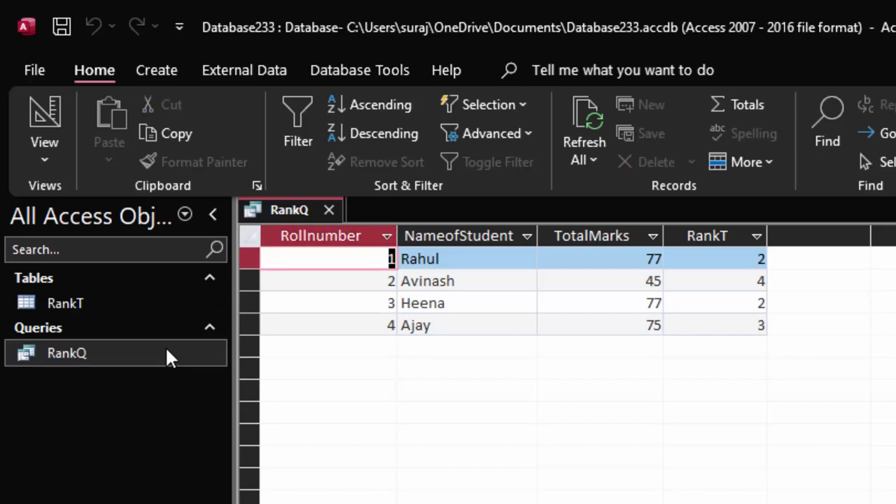
{"action": "double_click", "coordinate": [166, 352]}
{"action": "left_click", "coordinate": [721, 260]}
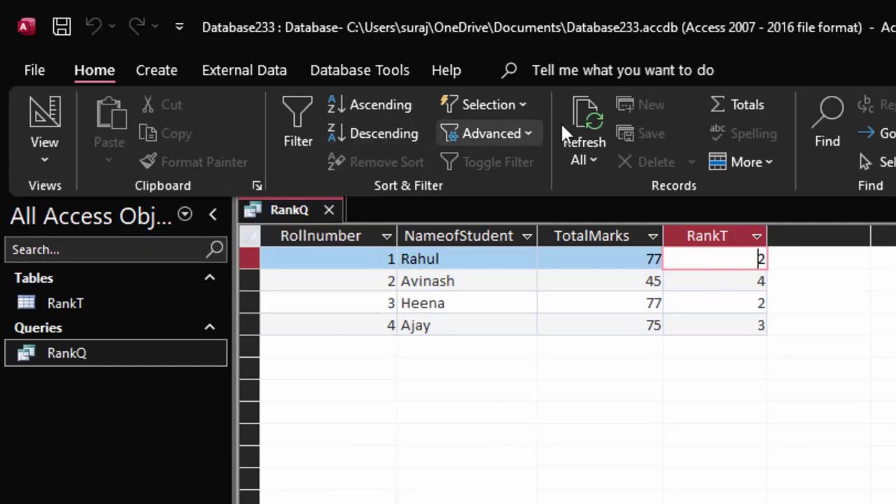
- Refresh RankQ to rank all eight students (Monika 1, Gaurav 2, Rajeev 3), then reopen RankT
{"action": "left_click", "coordinate": [578, 118]}
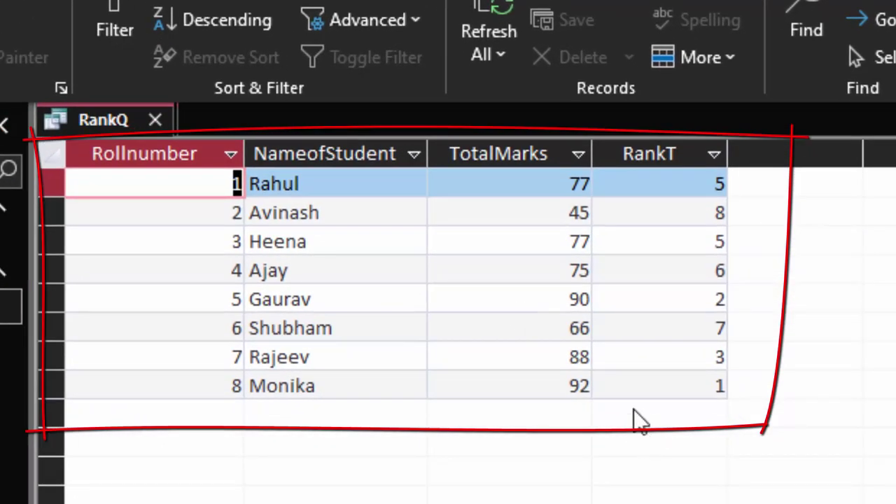
{"action": "double_click", "coordinate": [719, 386]}
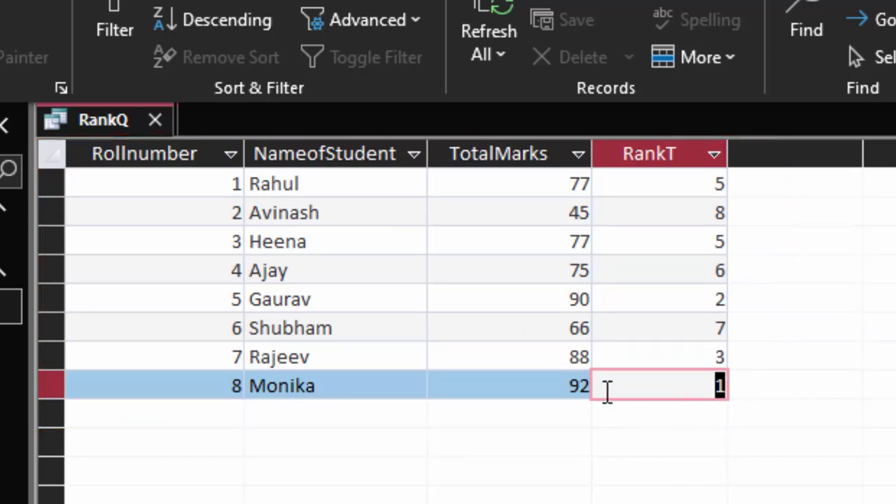
{"action": "left_click", "coordinate": [624, 390]}
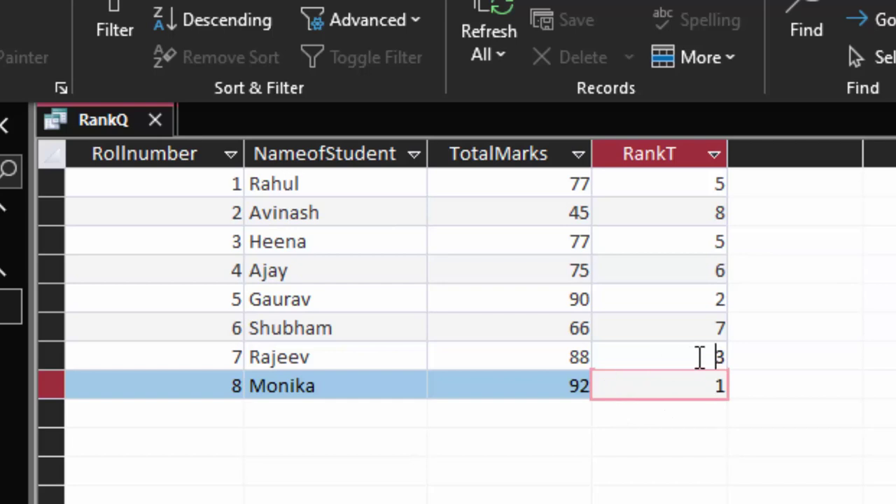
{"action": "left_click", "coordinate": [721, 354]}
{"action": "left_click", "coordinate": [728, 300]}
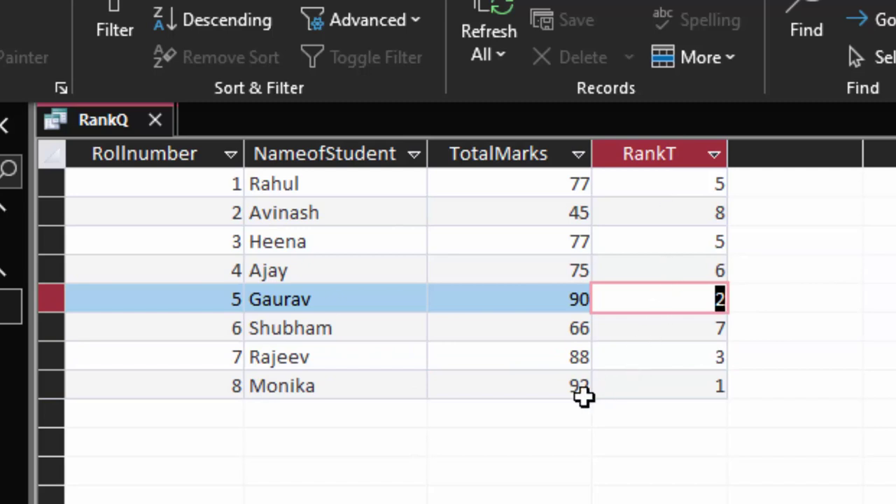
{"action": "left_click", "coordinate": [11, 241]}
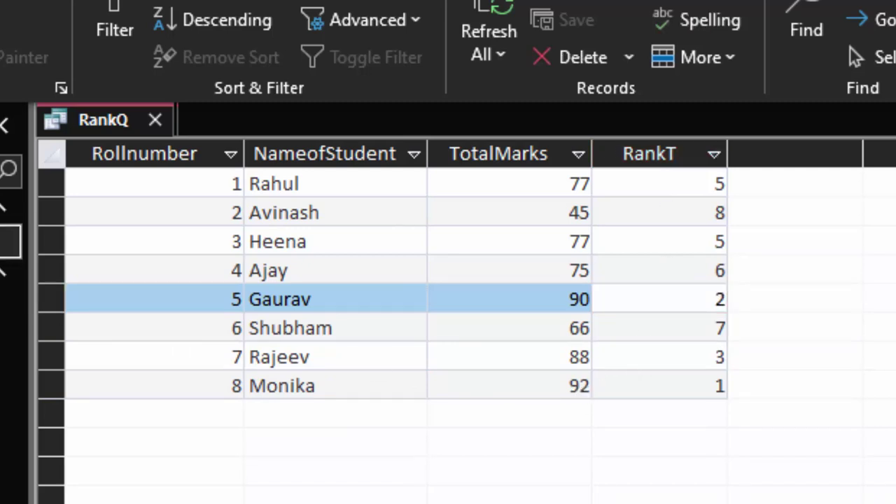
{"action": "double_click", "coordinate": [10, 241]}
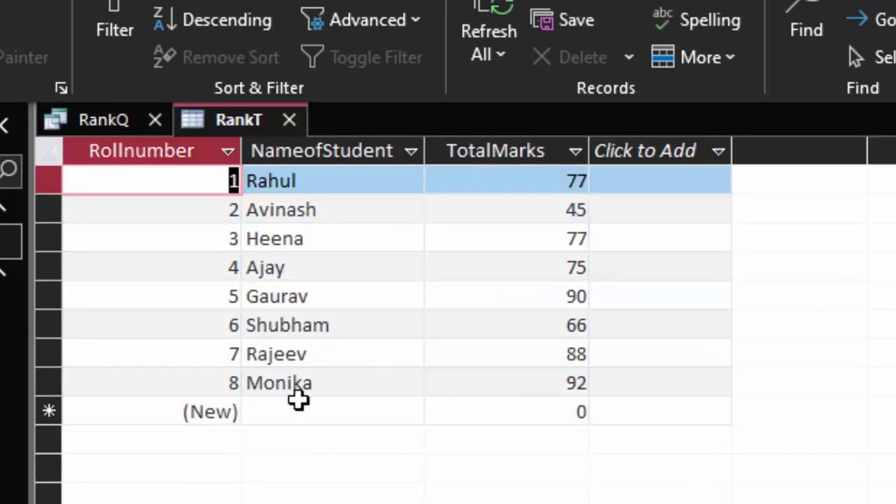
- Add Yuvraj with 87 and Suman with 94 total marks to RankT
{"action": "left_click", "coordinate": [298, 413]}
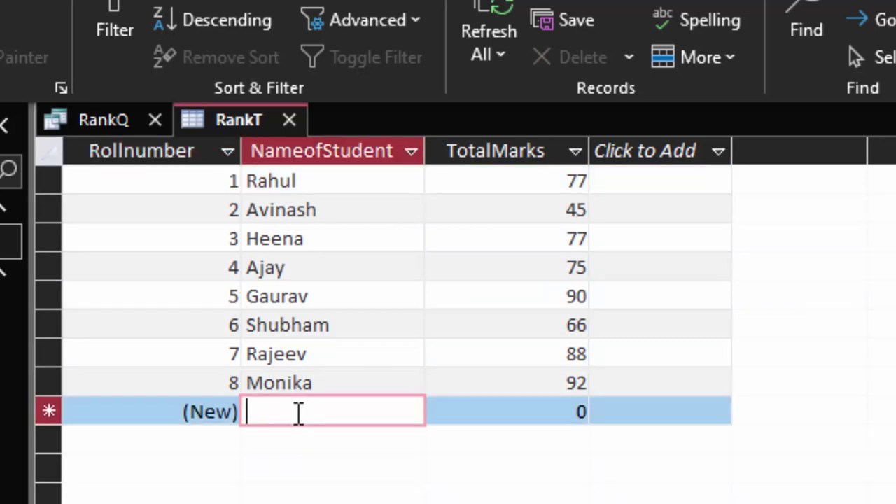
{"action": "type", "text": "Yuvraj"}
{"action": "key", "text": "Tab"}
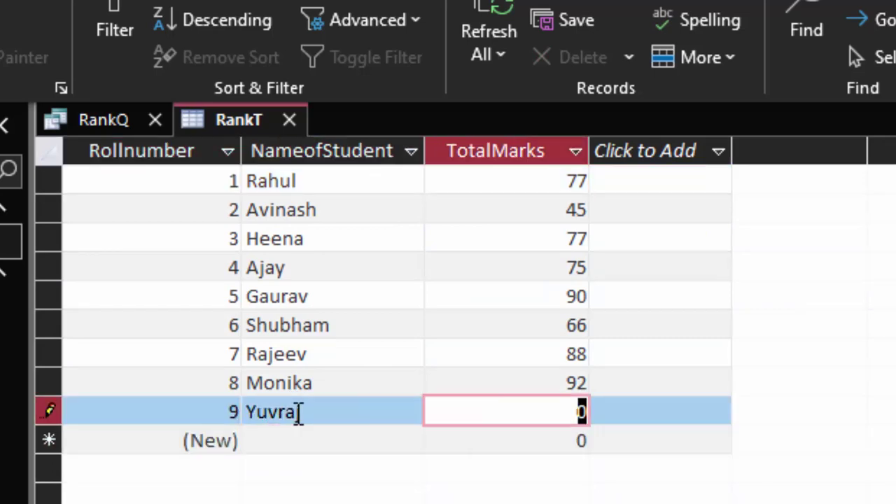
{"action": "type", "text": "8"}
{"action": "type", "text": "7"}
{"action": "key", "text": "Tab"}
{"action": "key", "text": "Tab"}
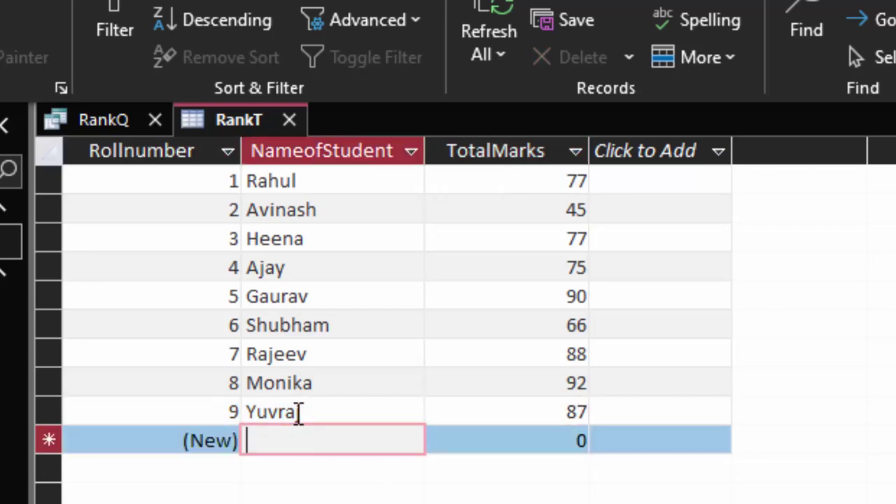
{"action": "type", "text": "Suman"}
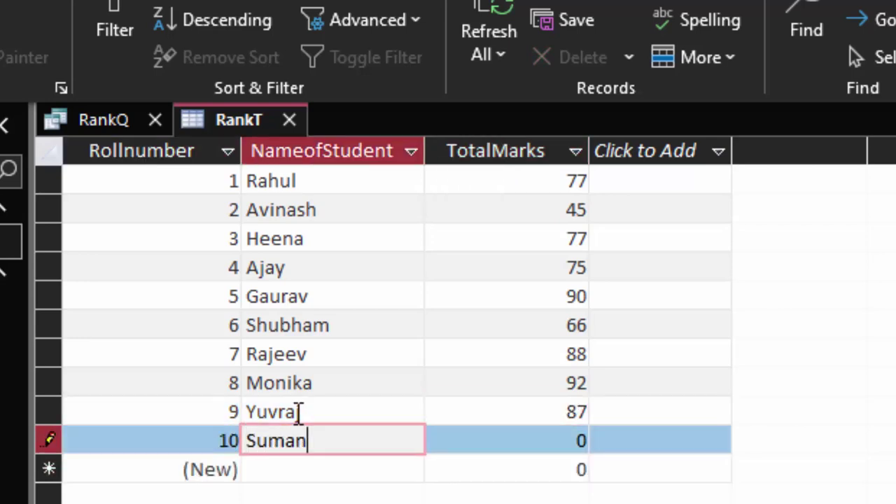
{"action": "key", "text": "Tab"}
{"action": "key", "text": "BackSpace"}
{"action": "type", "text": "9"}
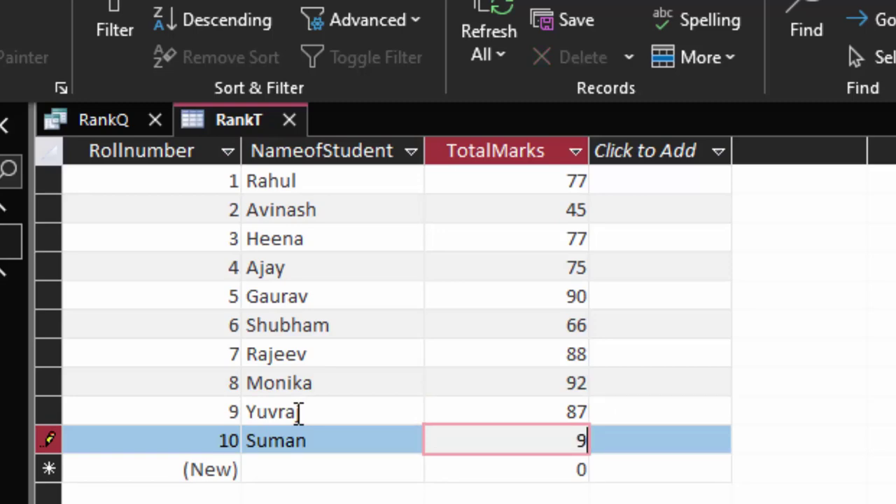
{"action": "type", "text": "4"}
{"action": "key", "text": "Tab"}
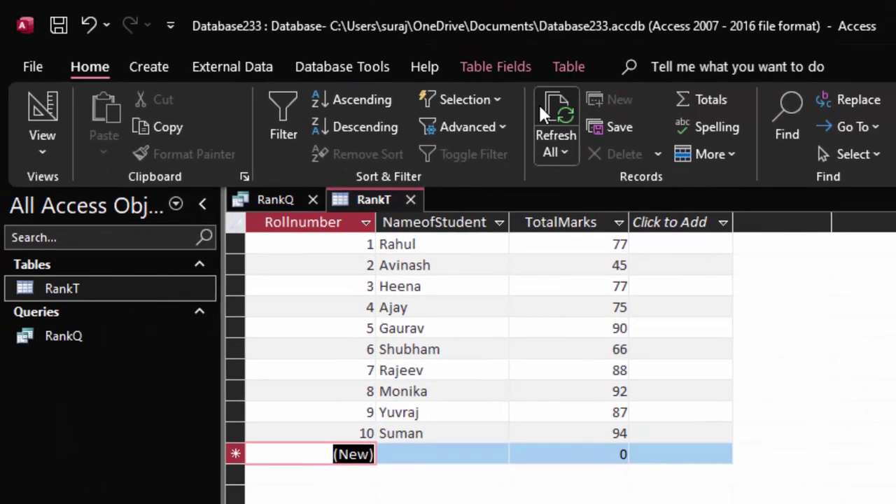
{"action": "left_click", "coordinate": [541, 106]}
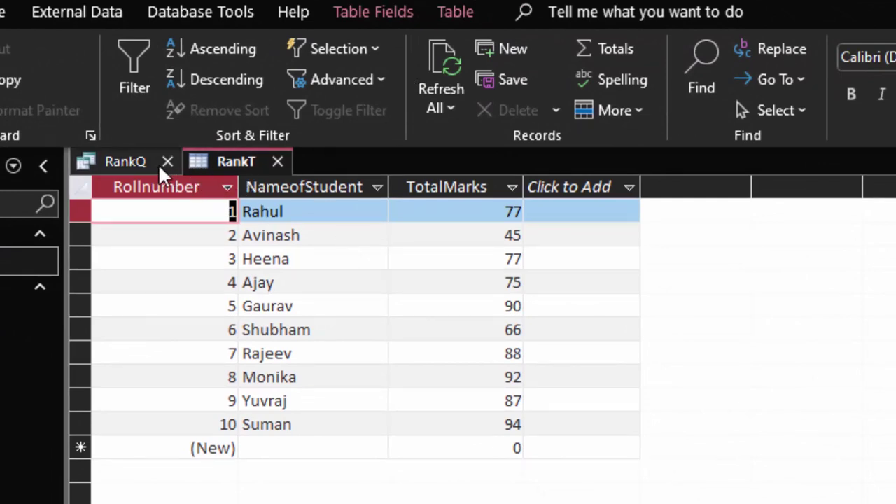
- Refresh RankQ so Suman ranks first with 94 marks
{"action": "left_click", "coordinate": [133, 162]}
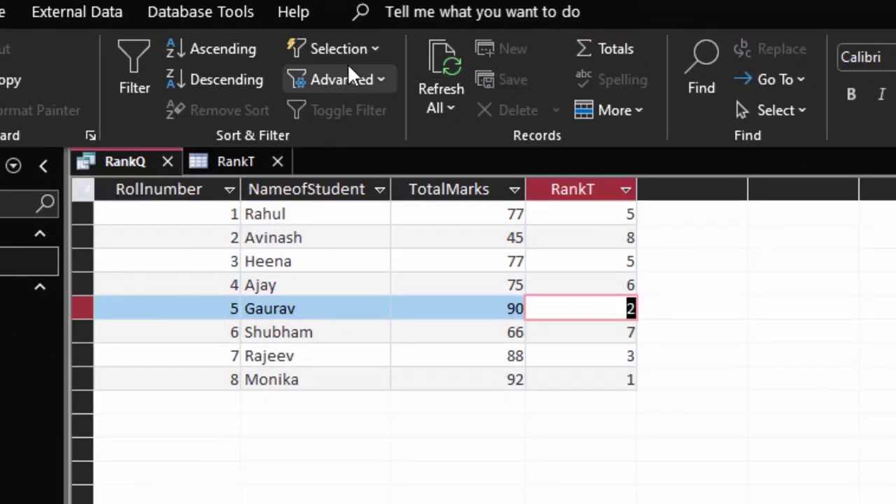
{"action": "left_click", "coordinate": [433, 63]}
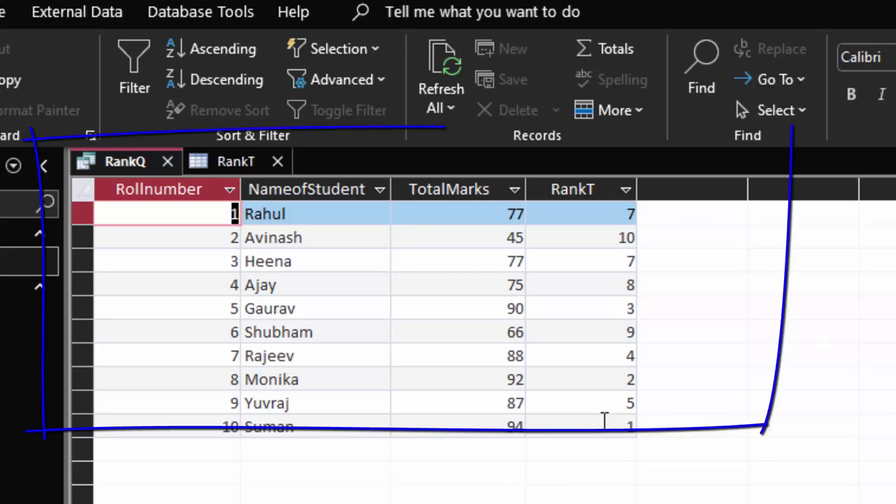
{"action": "left_click", "coordinate": [638, 419]}
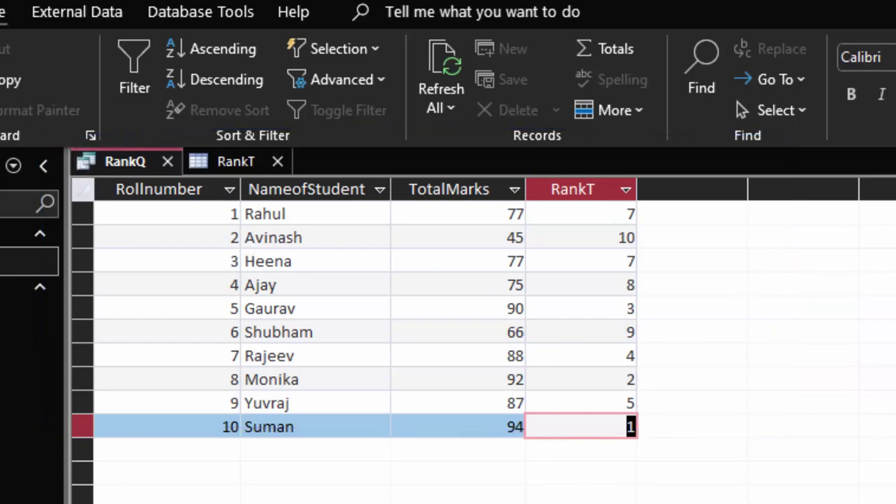
{"action": "left_click", "coordinate": [2, 12]}
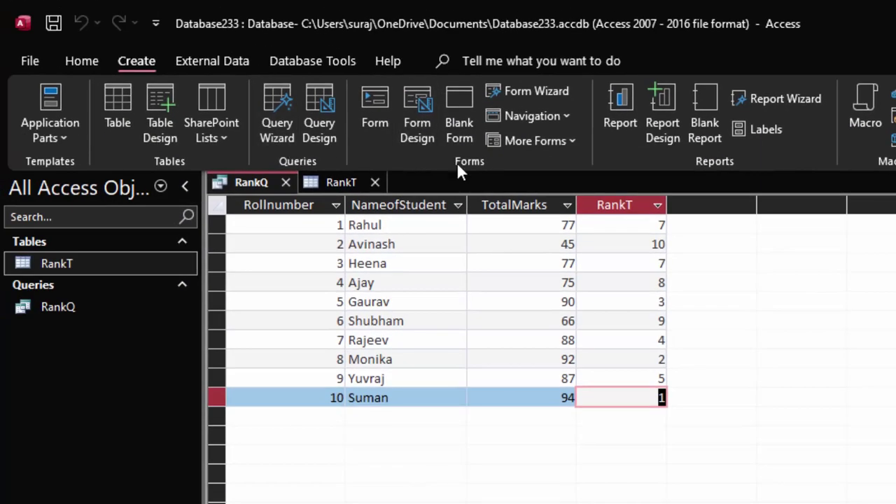
- Use the Form Wizard to build columnar form RankF from all RankQ fields, opening it in Design view
{"action": "left_click", "coordinate": [523, 87]}
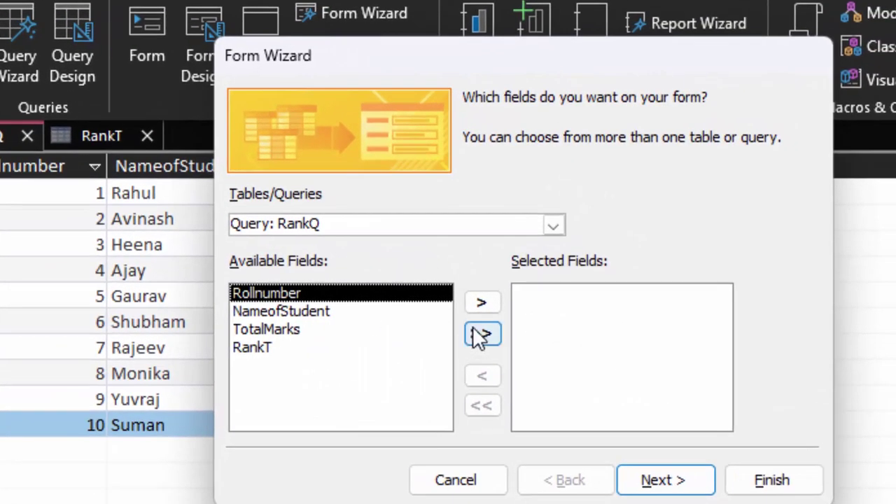
{"action": "left_click", "coordinate": [482, 334]}
{"action": "left_click", "coordinate": [669, 478]}
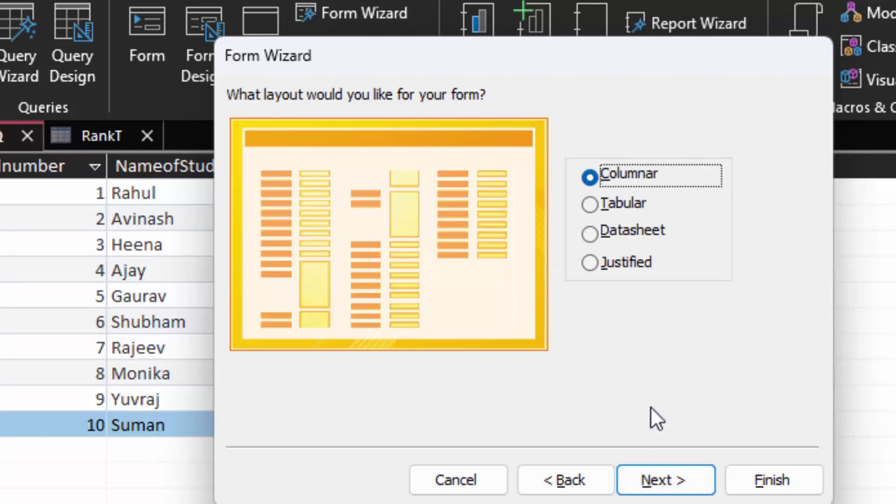
{"action": "left_click", "coordinate": [662, 476]}
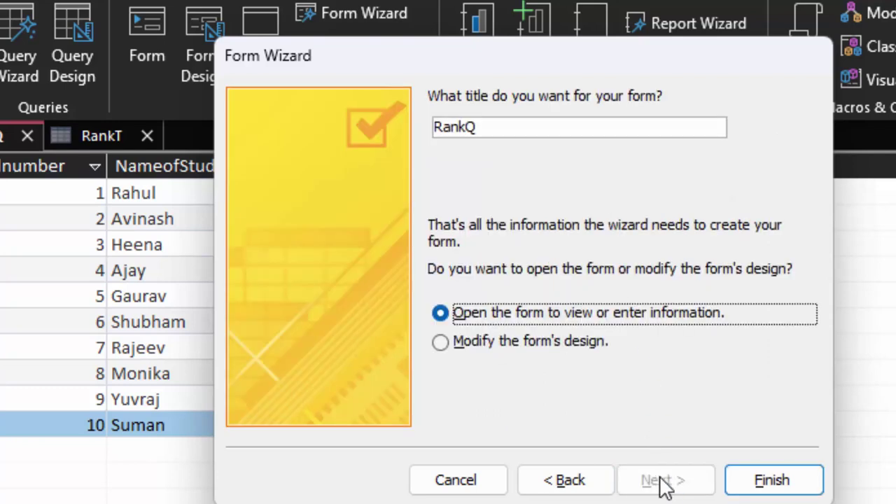
{"action": "left_click", "coordinate": [478, 124]}
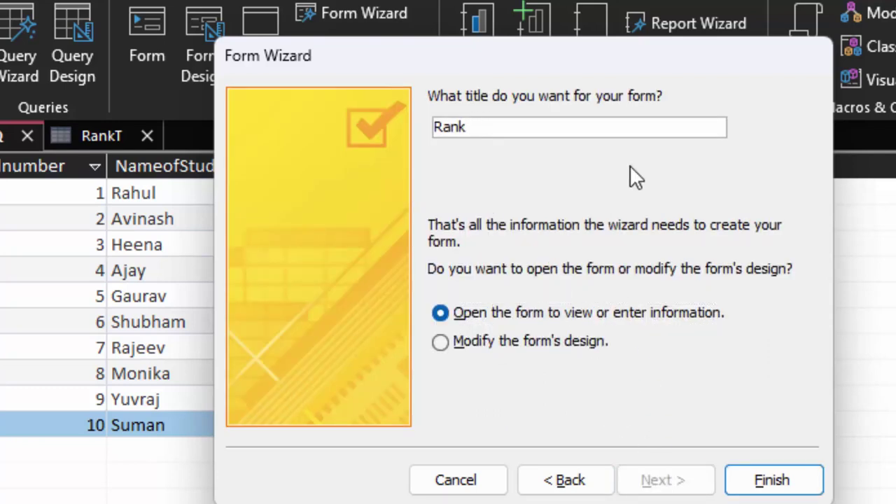
{"action": "left_click", "coordinate": [539, 348]}
{"action": "left_click", "coordinate": [773, 483]}
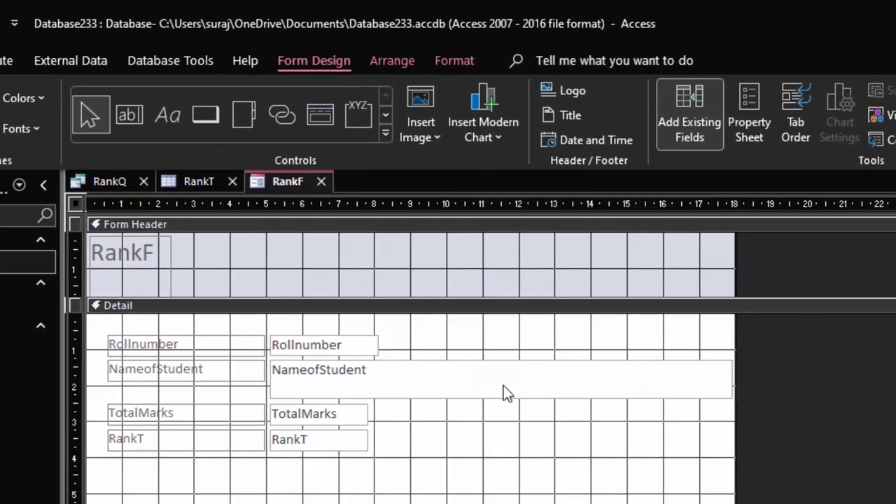
- Delete the RankF header title, shrink the NameofStudent box, and narrow the form to about 12.5 cm
{"action": "left_click", "coordinate": [168, 269]}
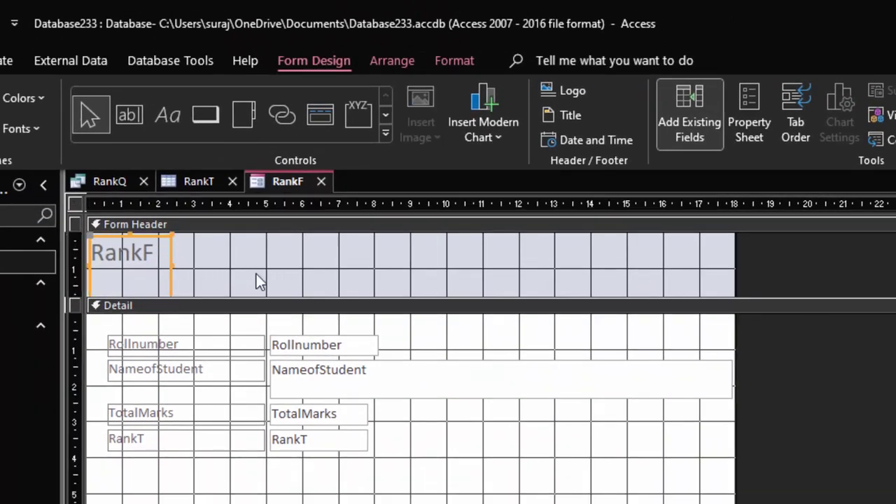
{"action": "key", "text": "Delete"}
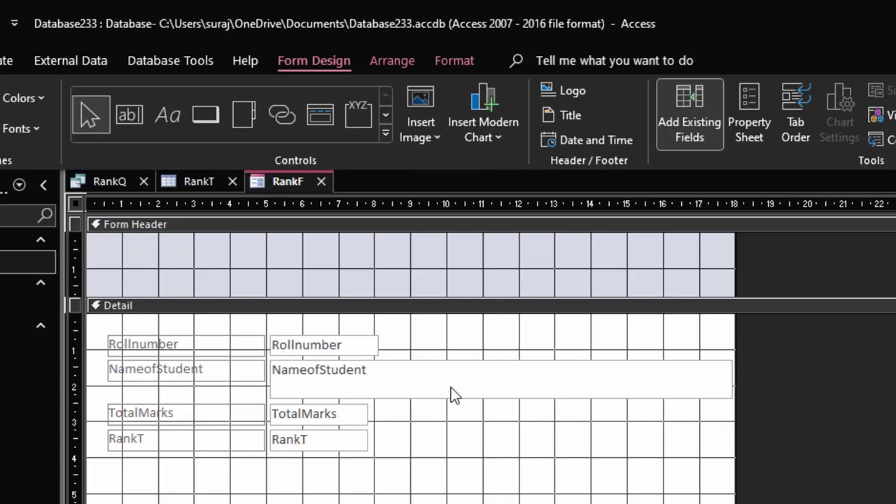
{"action": "left_click", "coordinate": [454, 393]}
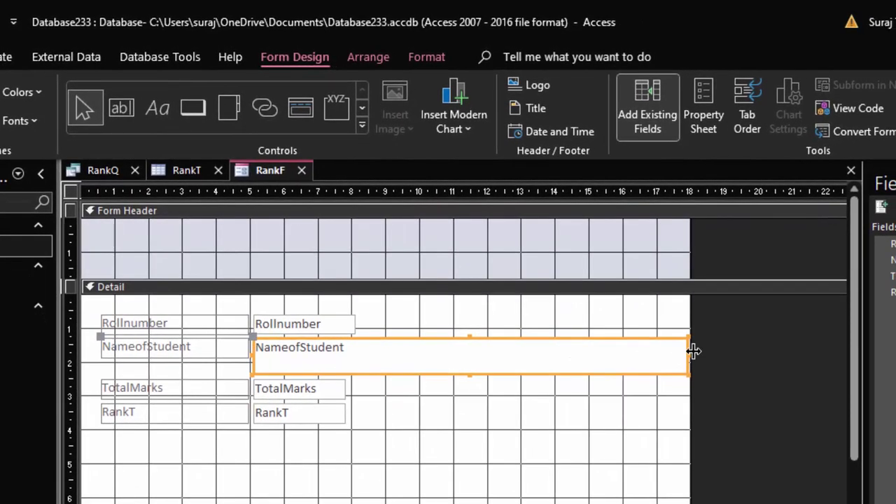
{"action": "mouse_move", "coordinate": [689, 357]}
{"action": "left_mouse_down"}
{"action": "mouse_move", "coordinate": [359, 378]}
{"action": "mouse_move", "coordinate": [357, 361]}
{"action": "left_mouse_up"}
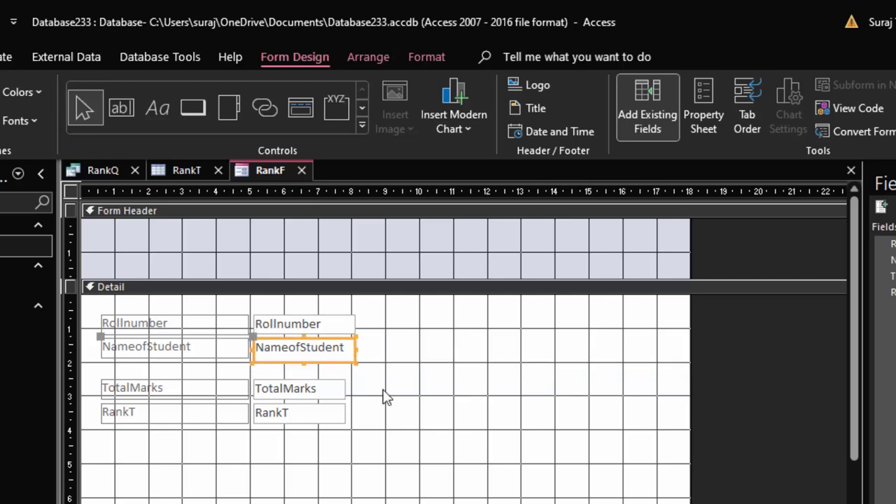
{"action": "left_click", "coordinate": [488, 412]}
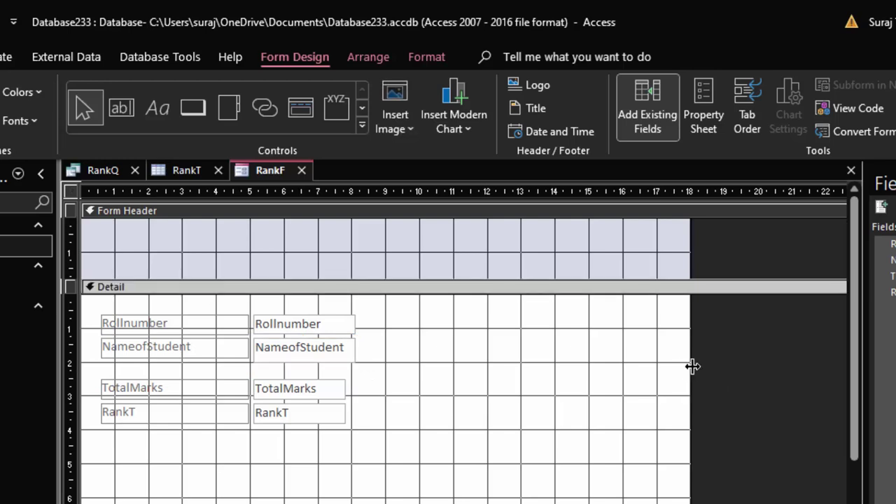
{"action": "left_click_drag", "start_coordinate": [691, 366], "coordinate": [508, 364]}
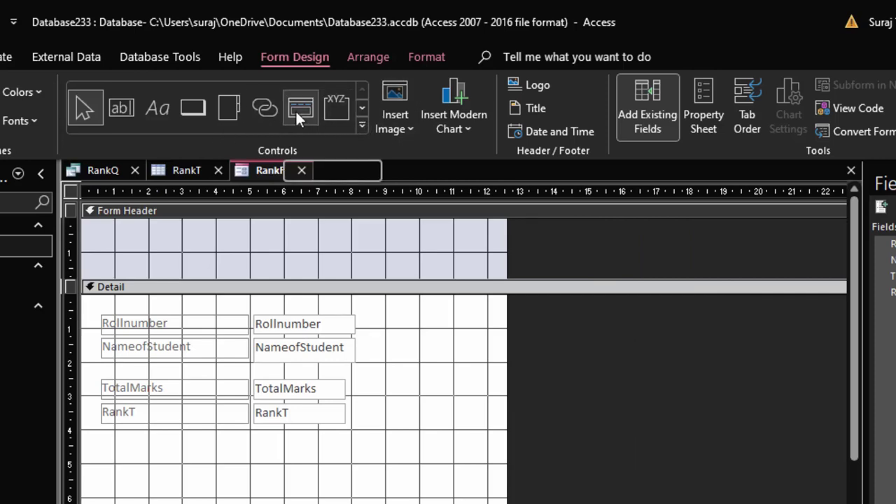
- Add a Rollnumber combo box to the form header that finds RankQ records by roll number
{"action": "left_click", "coordinate": [362, 125]}
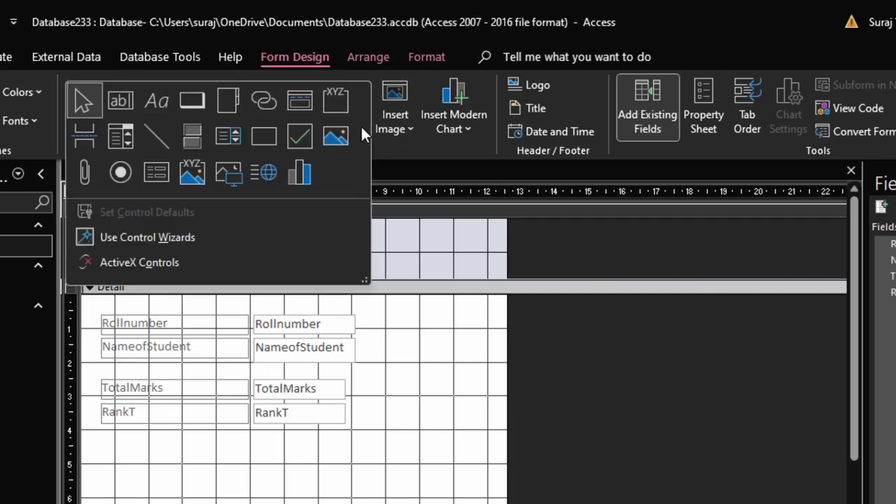
{"action": "left_click", "coordinate": [116, 131]}
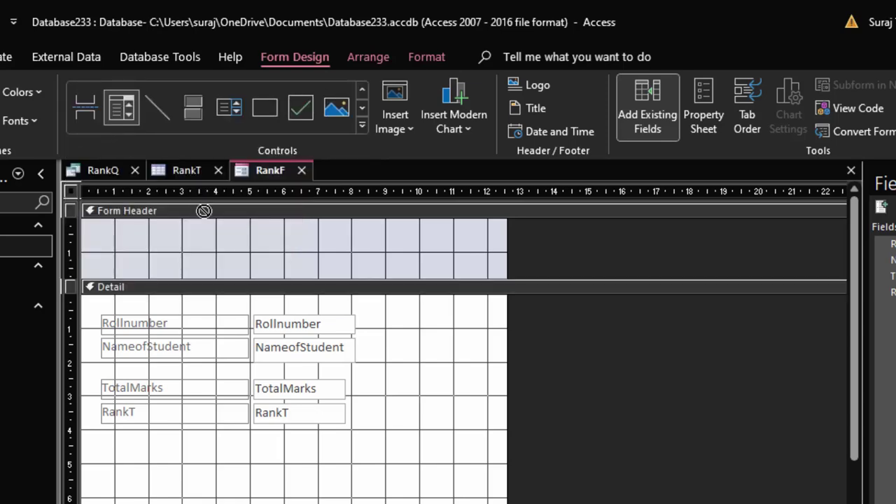
{"action": "left_click_drag", "start_coordinate": [238, 233], "coordinate": [354, 252]}
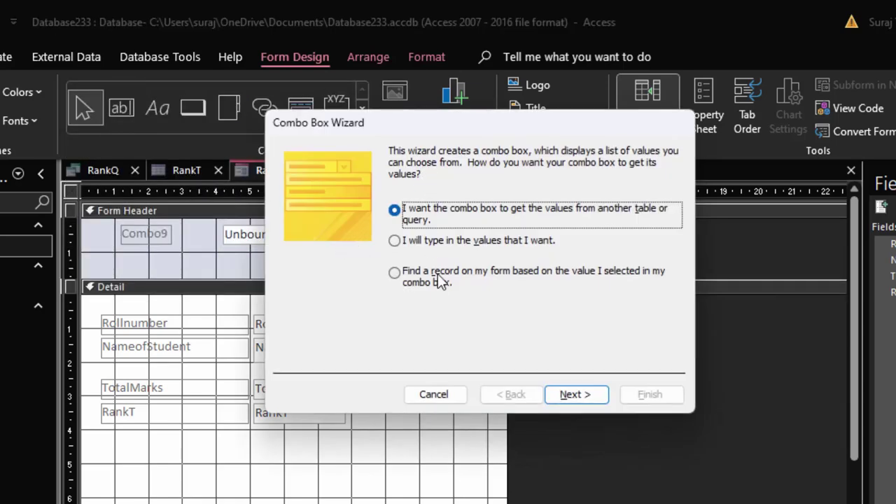
{"action": "left_click", "coordinate": [441, 281]}
{"action": "left_click", "coordinate": [585, 394]}
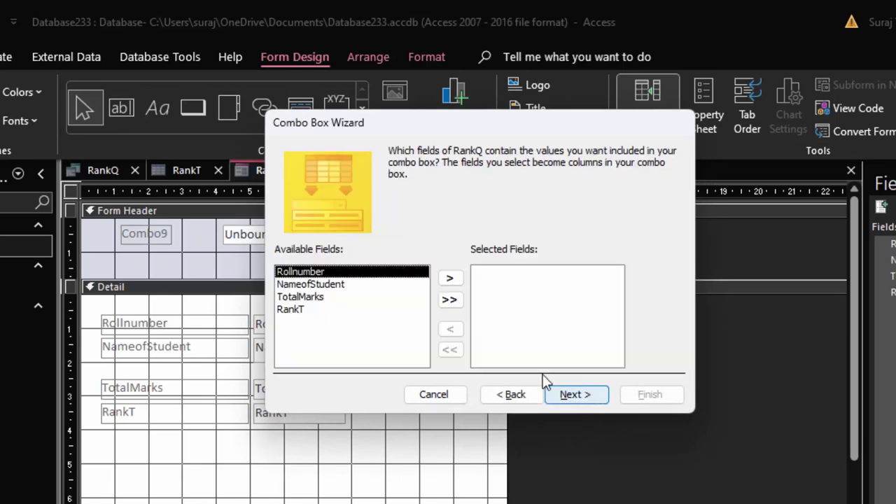
{"action": "left_click", "coordinate": [449, 278]}
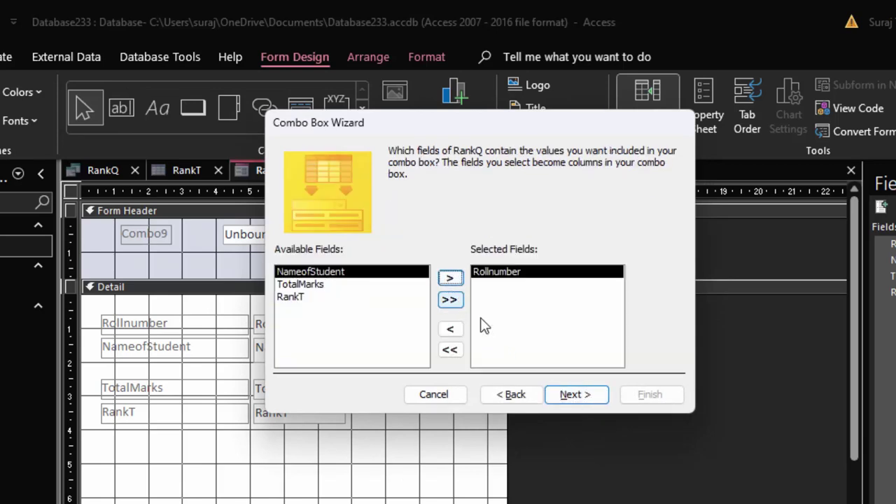
{"action": "left_click", "coordinate": [580, 394]}
{"action": "left_click", "coordinate": [581, 393]}
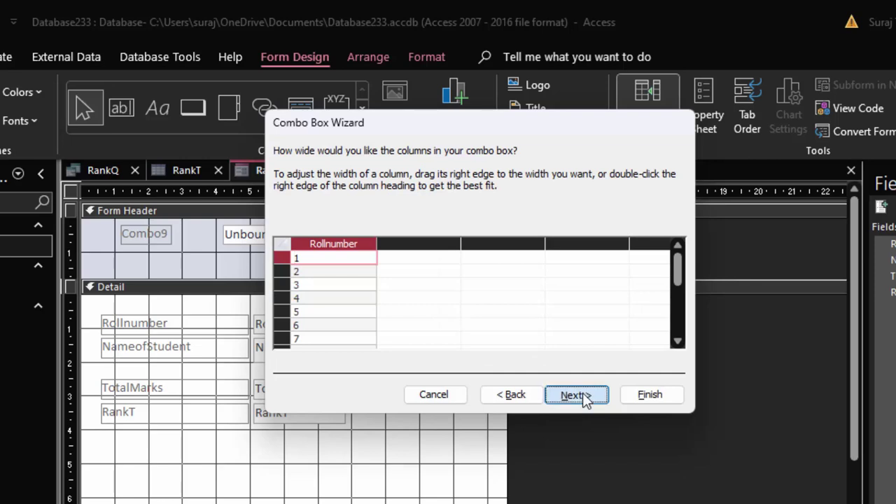
{"action": "left_click", "coordinate": [487, 176]}
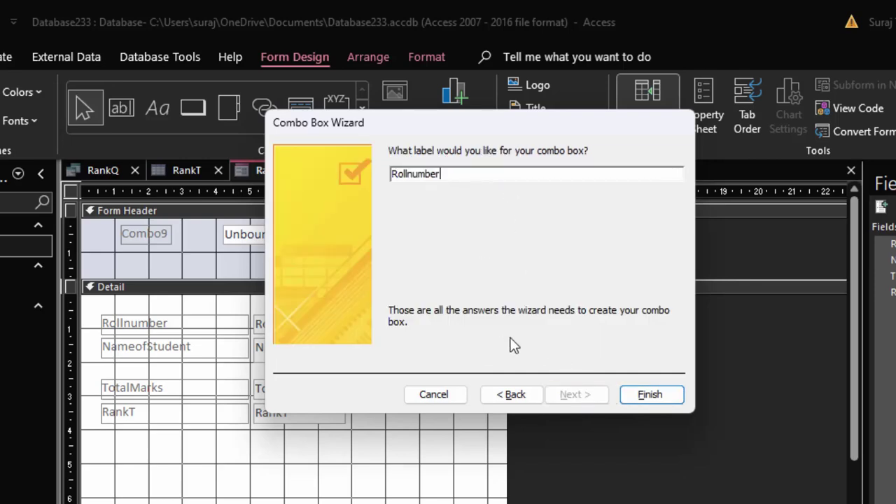
{"action": "left_click", "coordinate": [660, 394]}
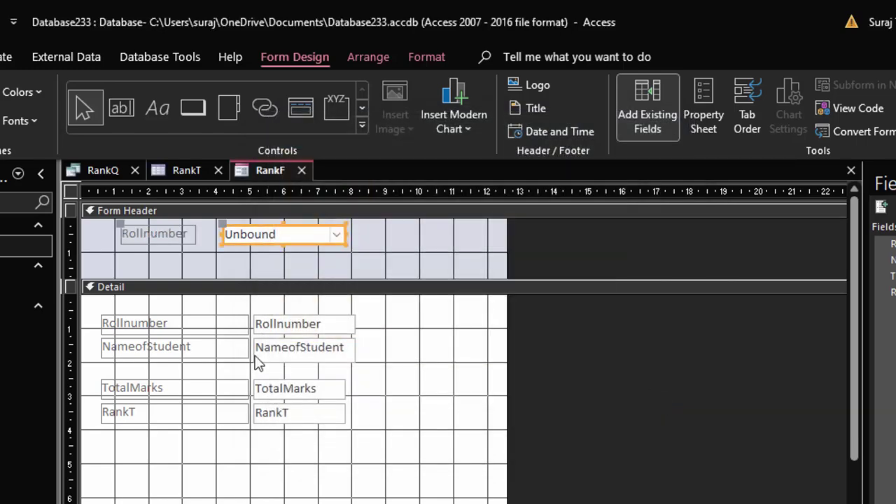
{"action": "left_click", "coordinate": [374, 494]}
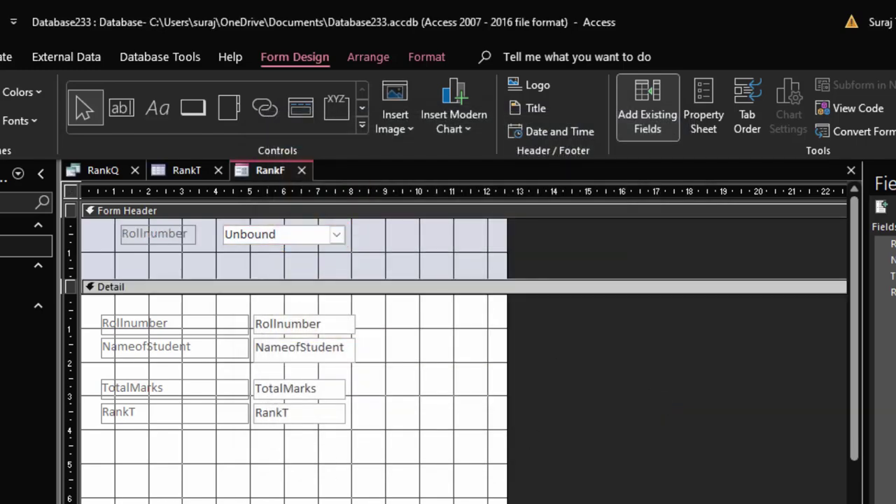
{"action": "left_click", "coordinate": [1, 56]}
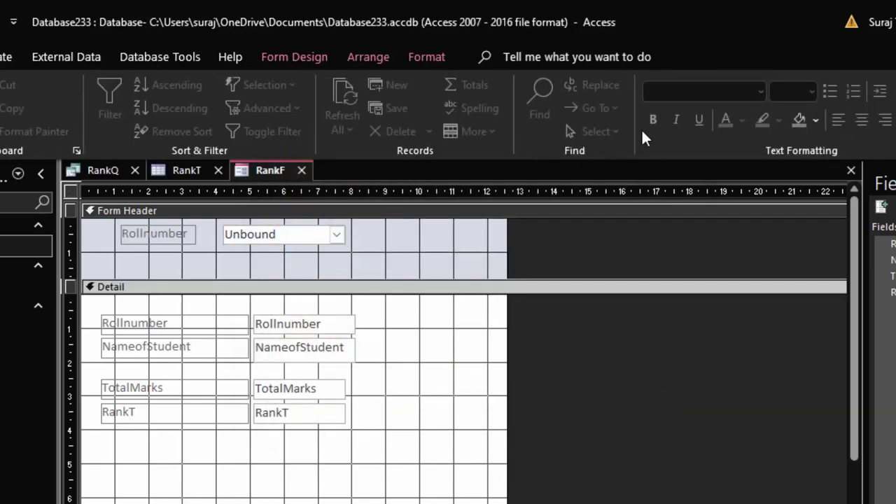
- Colour the Detail section light orange, make all labels bold black, and switch to Form view
{"action": "left_click", "coordinate": [814, 121]}
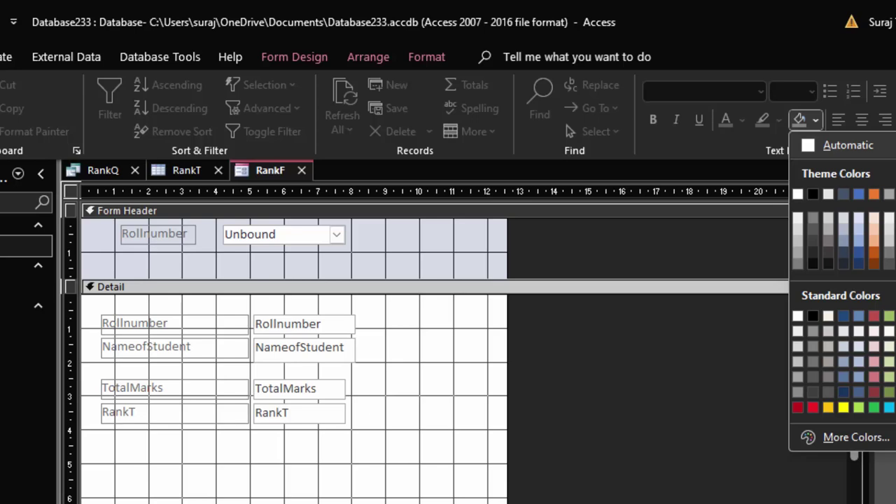
{"action": "left_click", "coordinate": [874, 248]}
{"action": "left_click_drag", "start_coordinate": [395, 473], "coordinate": [104, 182]}
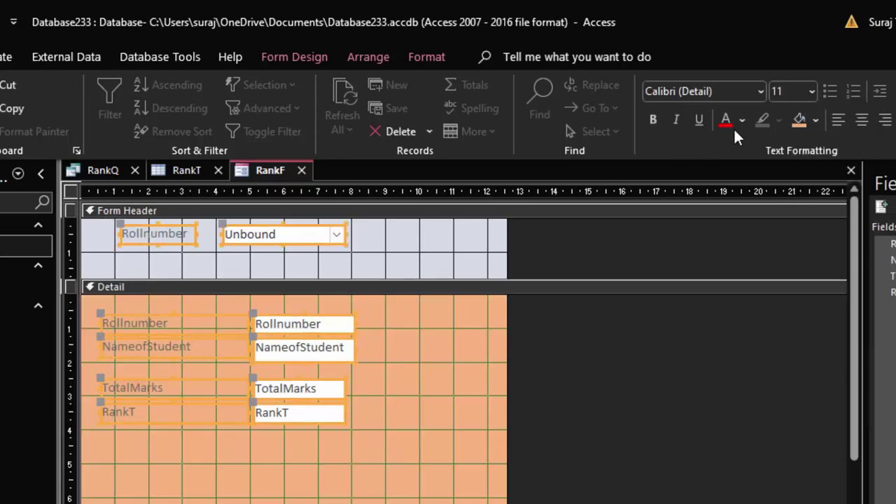
{"action": "left_click", "coordinate": [743, 124]}
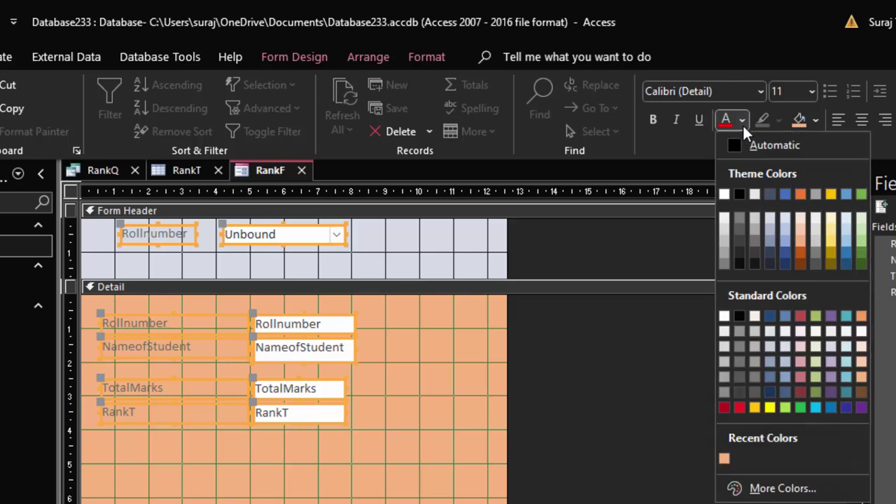
{"action": "left_click", "coordinate": [741, 193]}
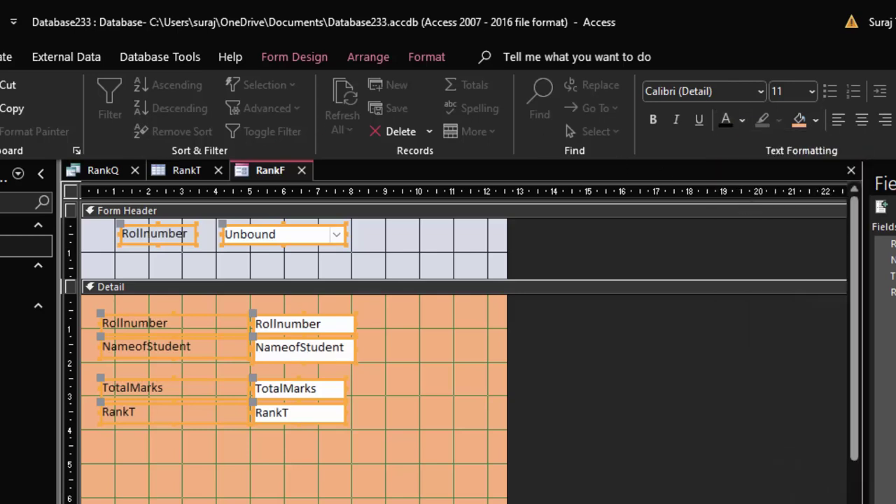
{"action": "left_click", "coordinate": [651, 122]}
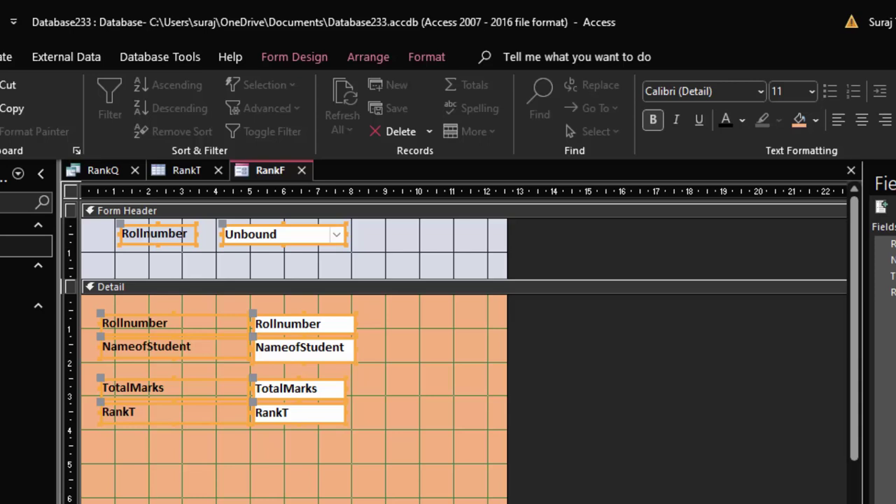
{"action": "key", "text": "F5"}
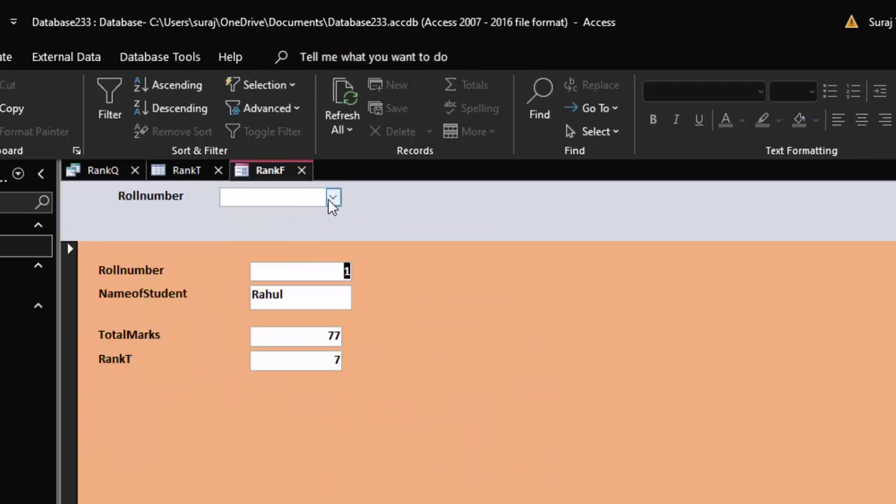
- Look up roll numbers 4 (Ajay, rank 8), 1 (Rahul, rank 7) and 10 (Suman, rank 1)
{"action": "left_click", "coordinate": [336, 197]}
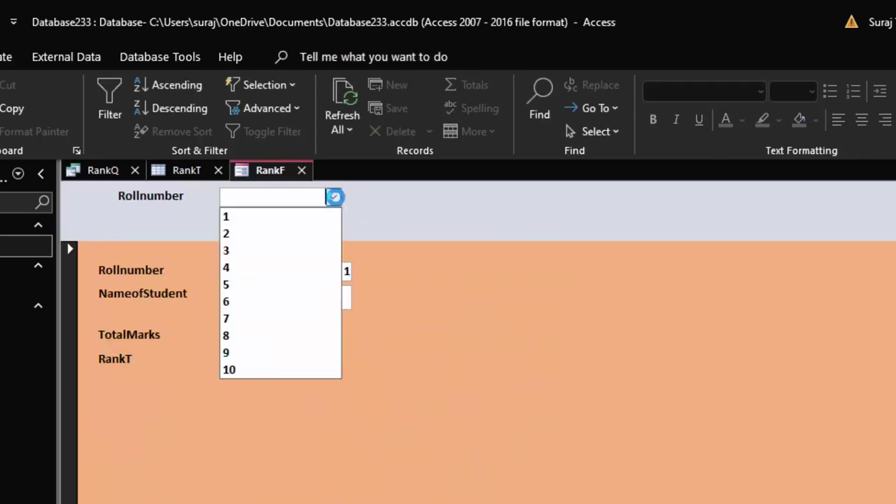
{"action": "left_click", "coordinate": [270, 276]}
{"action": "type", "text": "4"}
{"action": "key", "text": "Return"}
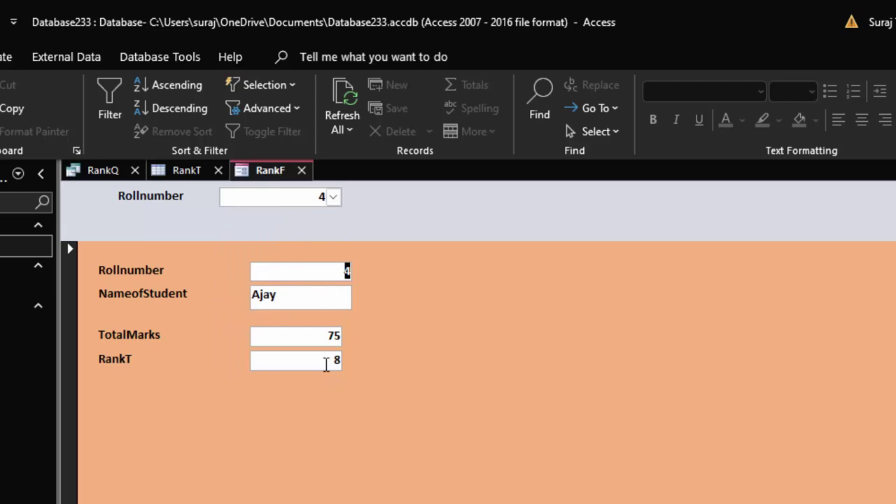
{"action": "left_click_drag", "start_coordinate": [326, 363], "coordinate": [353, 362]}
{"action": "left_click", "coordinate": [334, 197]}
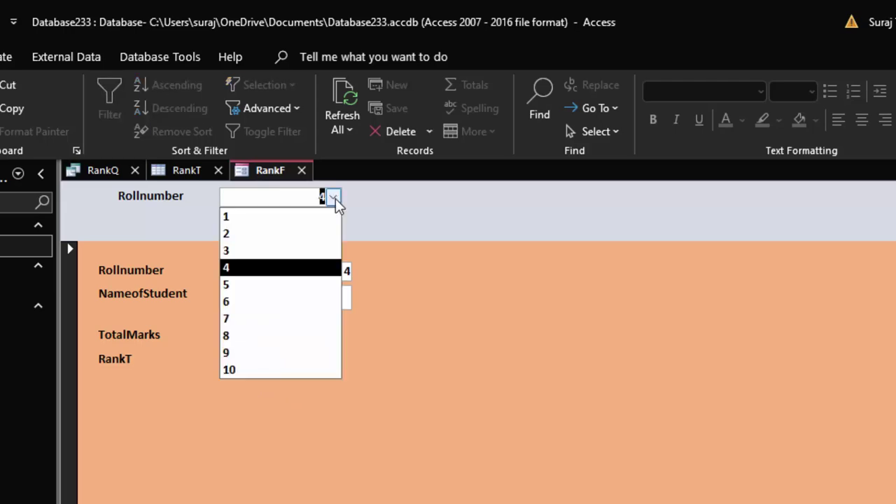
{"action": "left_click", "coordinate": [294, 218]}
{"action": "left_click_drag", "start_coordinate": [324, 362], "coordinate": [357, 366]}
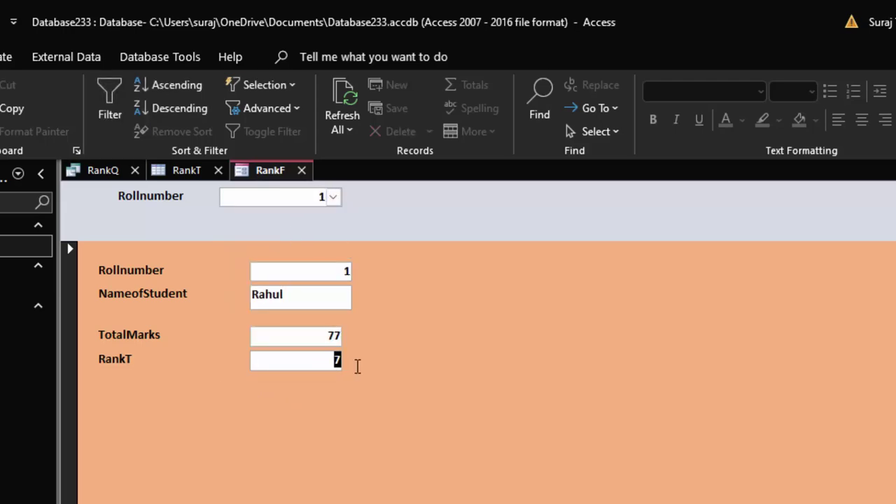
{"action": "left_click", "coordinate": [333, 197]}
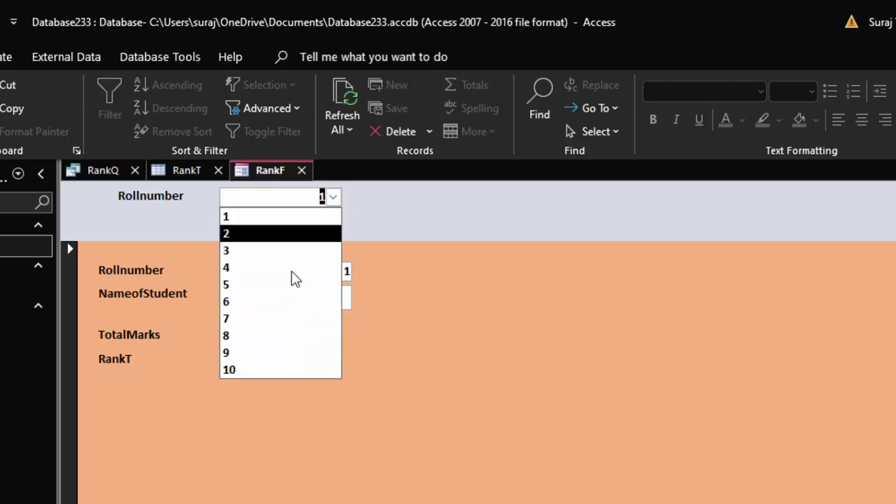
{"action": "left_click", "coordinate": [279, 370]}
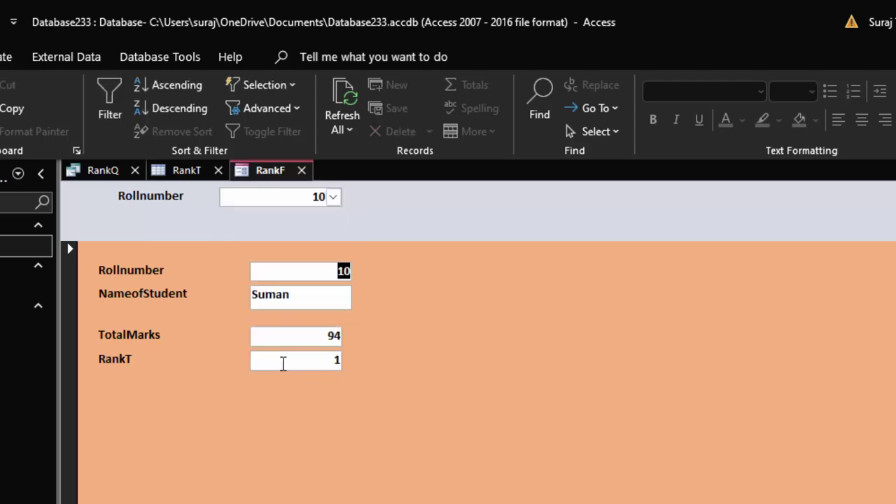
{"action": "left_click_drag", "start_coordinate": [282, 362], "coordinate": [340, 362]}
{"action": "left_click", "coordinate": [317, 303]}
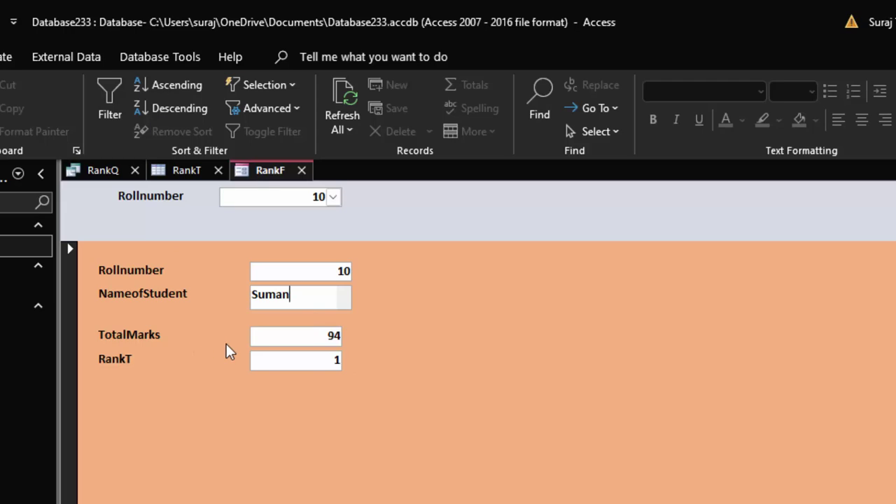
- Start a Report Wizard report using all RankQ fields, grouped by Rollnumber
{"action": "left_click", "coordinate": [7, 58]}
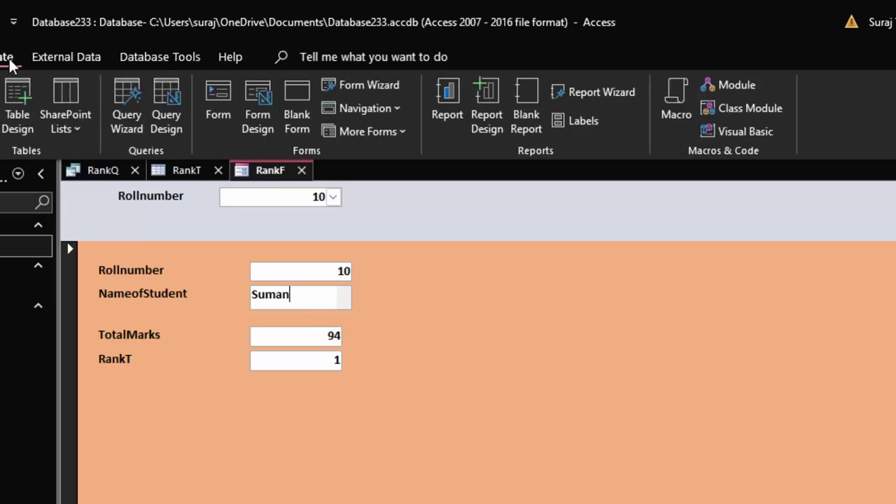
{"action": "left_click", "coordinate": [580, 92]}
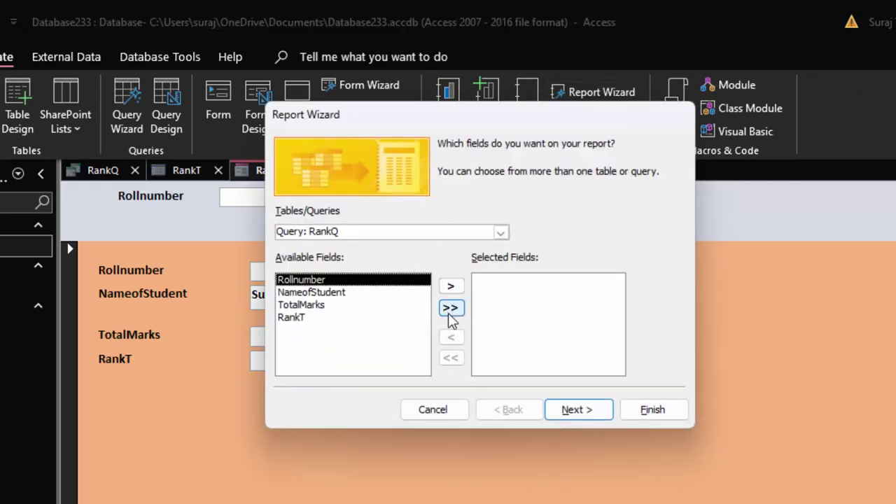
{"action": "left_click", "coordinate": [455, 314]}
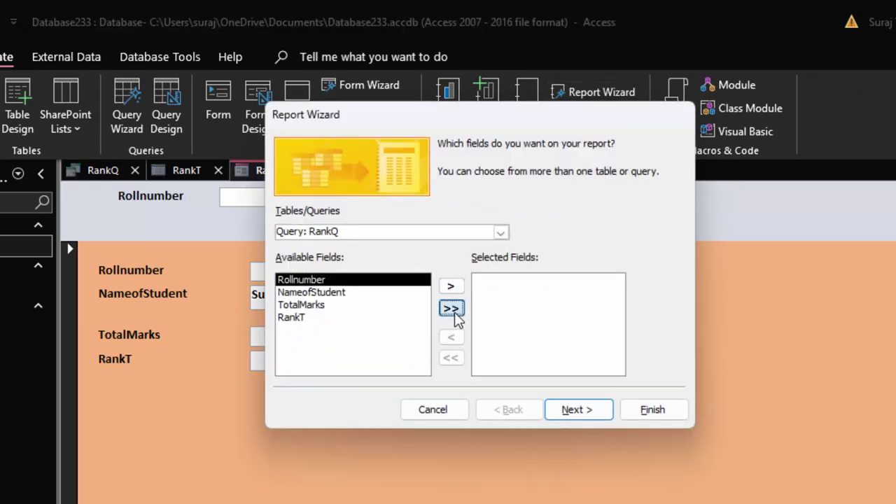
{"action": "left_click", "coordinate": [592, 419]}
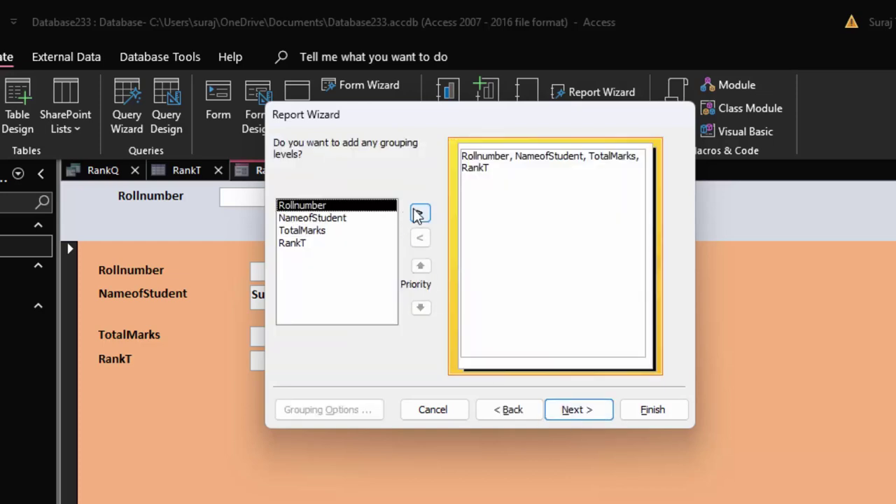
{"action": "left_click", "coordinate": [419, 213]}
{"action": "left_click", "coordinate": [575, 410]}
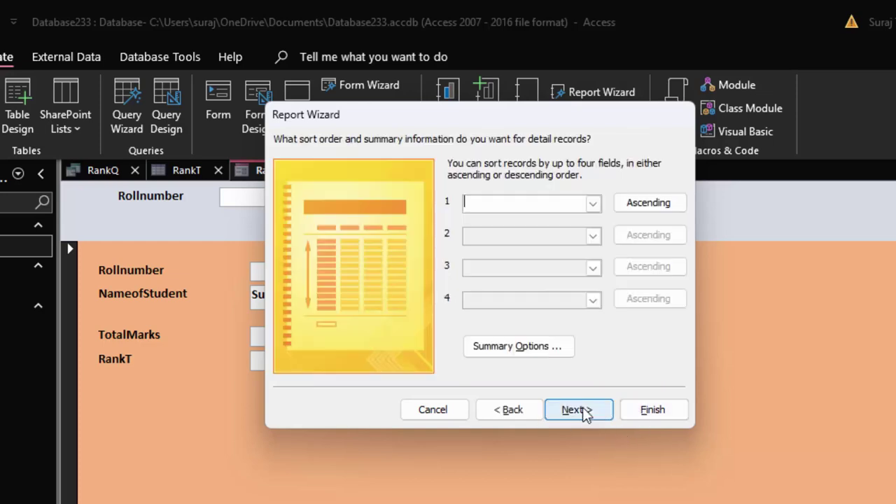
- Pick a layout, title the report RankR, and finish straight into Design view
{"action": "left_click", "coordinate": [585, 412]}
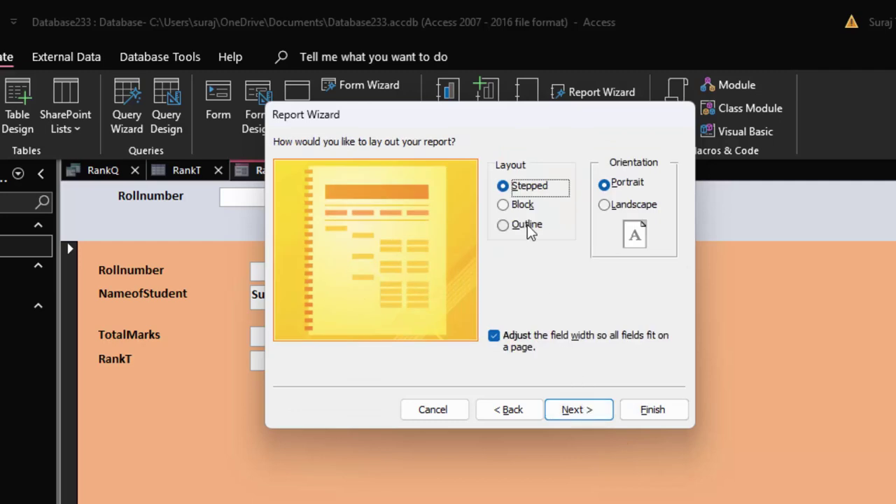
{"action": "left_click", "coordinate": [526, 224]}
{"action": "left_click", "coordinate": [523, 210]}
{"action": "left_click", "coordinate": [611, 411]}
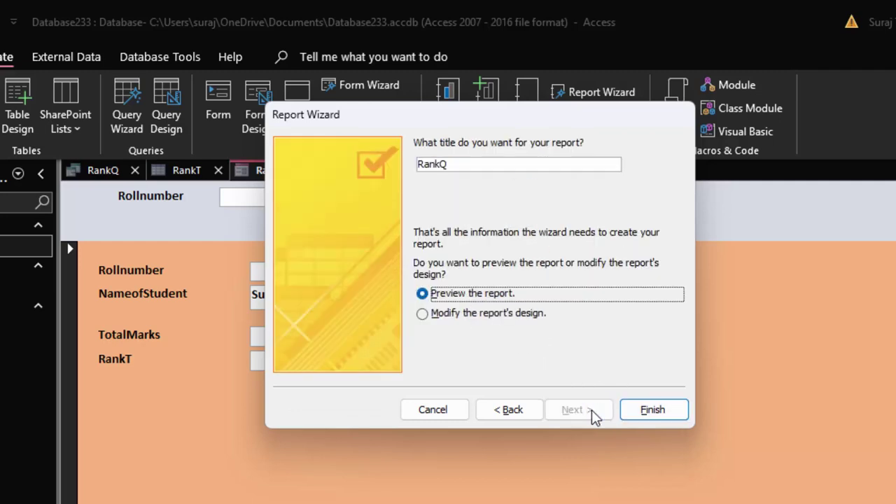
{"action": "left_click", "coordinate": [455, 164]}
{"action": "type", "text": "R"}
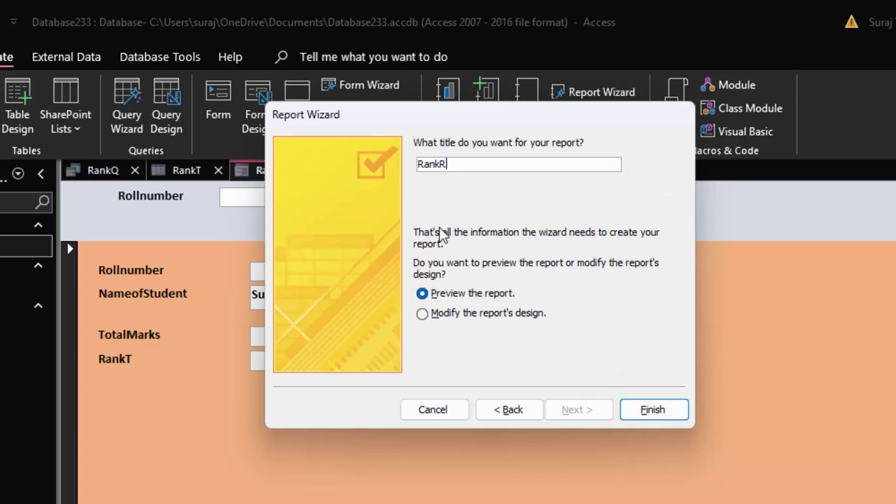
{"action": "left_click", "coordinate": [501, 316]}
{"action": "left_click", "coordinate": [672, 408]}
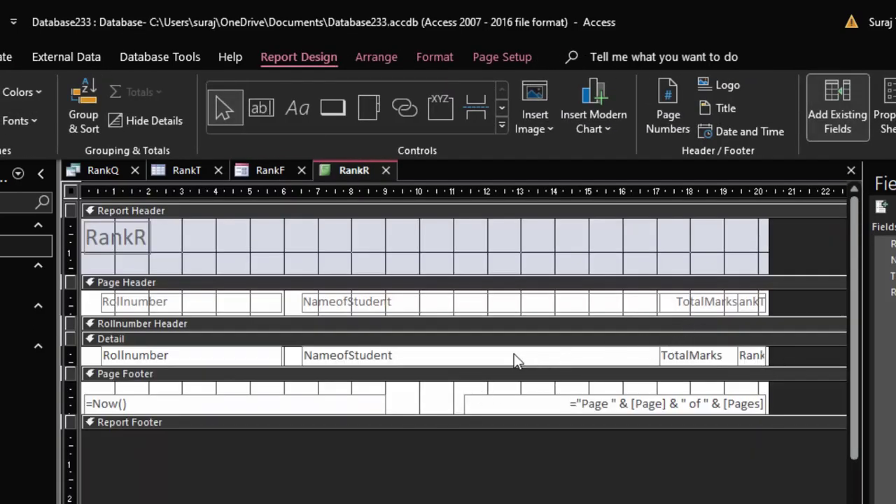
- Delete the old RankR label and add a new header title reading REPORT CARD
{"action": "left_click", "coordinate": [148, 242]}
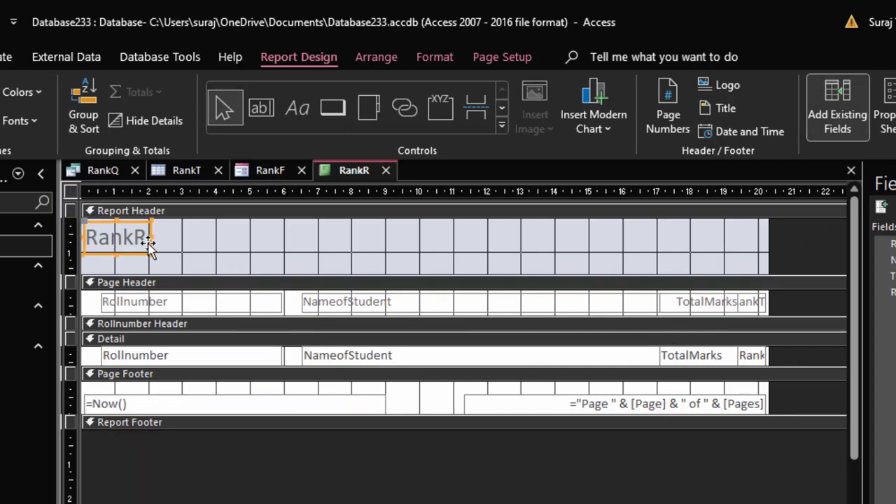
{"action": "key", "text": "Delete"}
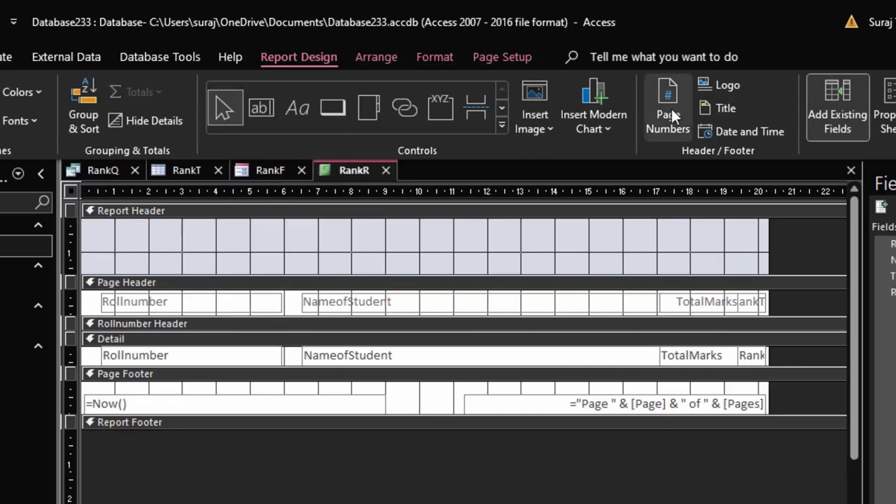
{"action": "left_click", "coordinate": [723, 110]}
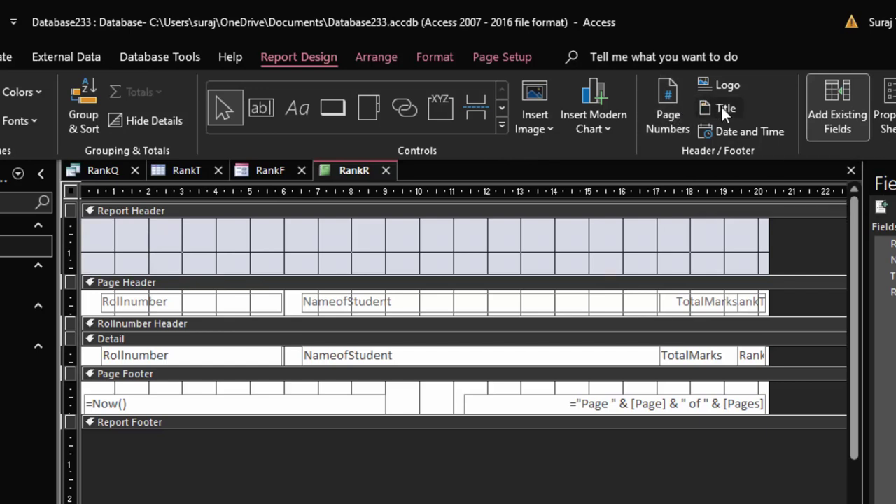
{"action": "left_click_drag", "start_coordinate": [253, 236], "coordinate": [143, 237]}
{"action": "key", "text": "BackSpace"}
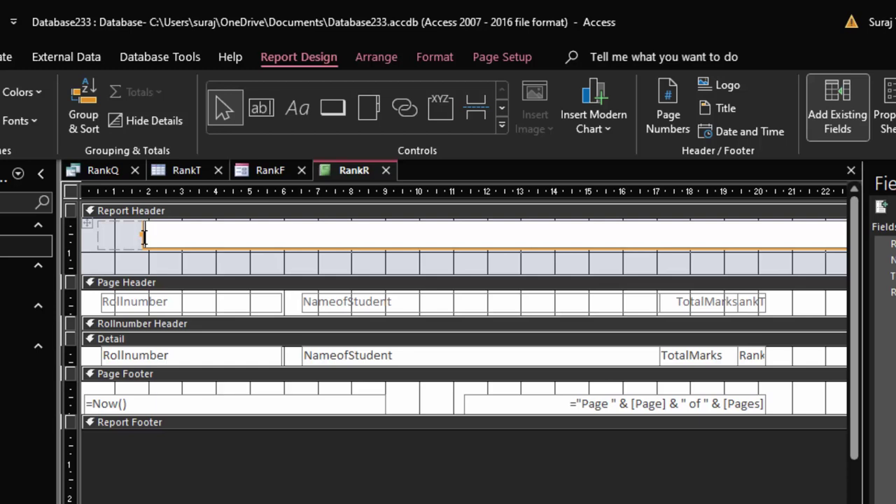
{"action": "type", "text": "REPORT"}
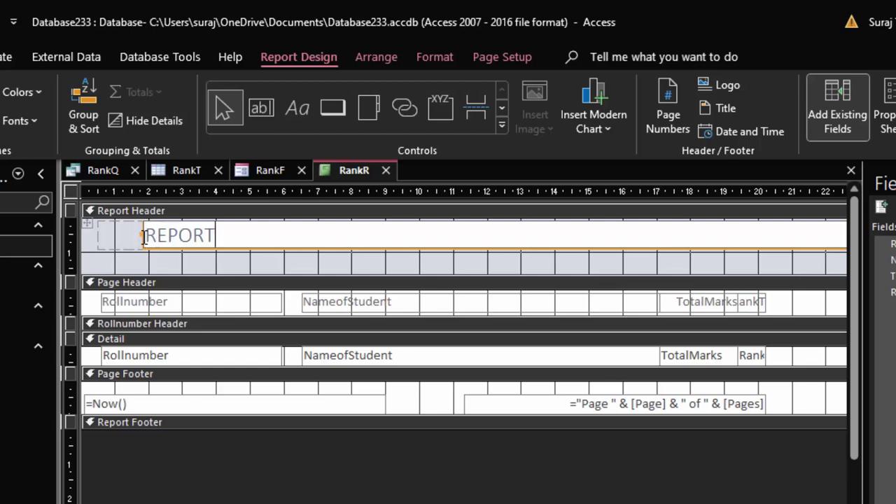
{"action": "type", "text": " CARD"}
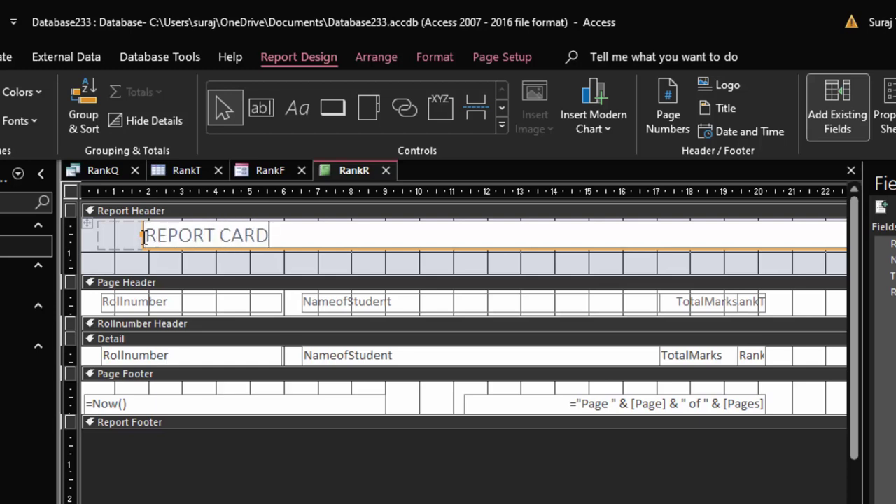
{"action": "left_click", "coordinate": [225, 266]}
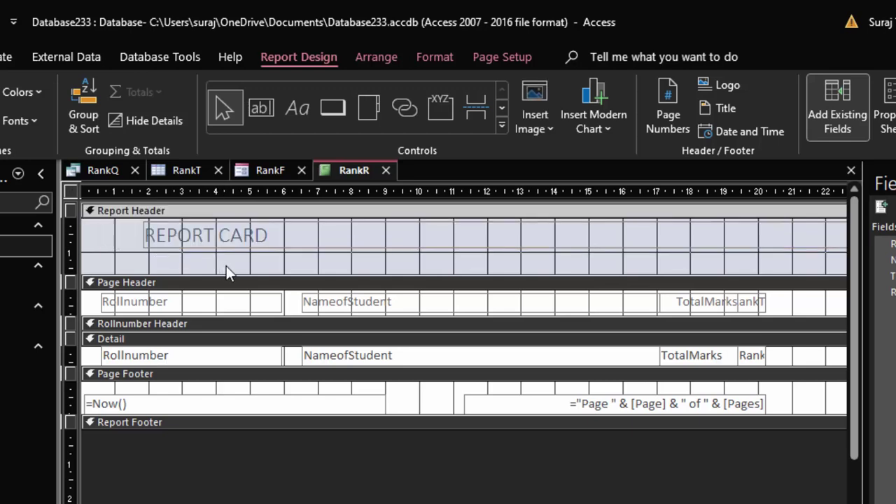
{"action": "left_click", "coordinate": [268, 245]}
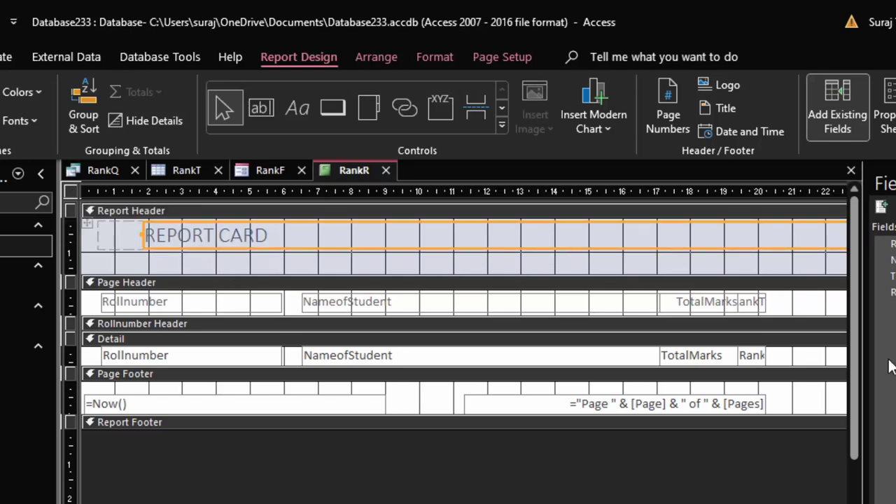
- Narrow the REPORT CARD title label and select it
{"action": "scroll", "coordinate": [744, 275], "scroll_direction": "right", "scroll_amount": 3}
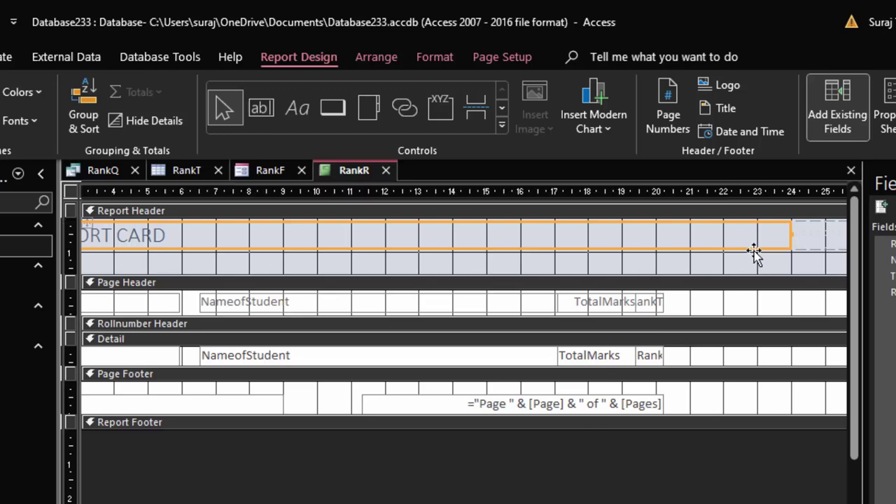
{"action": "mouse_move", "coordinate": [791, 236]}
{"action": "left_mouse_down"}
{"action": "mouse_move", "coordinate": [371, 272]}
{"action": "mouse_move", "coordinate": [377, 266]}
{"action": "left_mouse_up"}
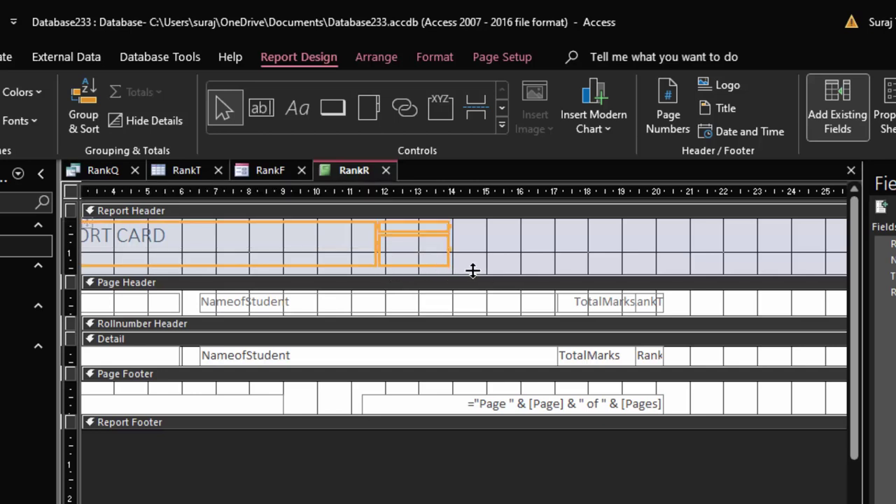
{"action": "left_click", "coordinate": [413, 250]}
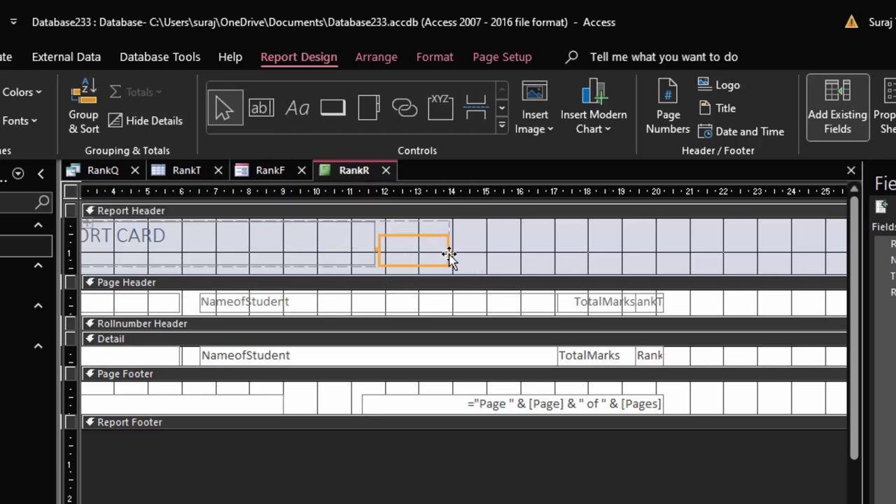
{"action": "left_click", "coordinate": [489, 270]}
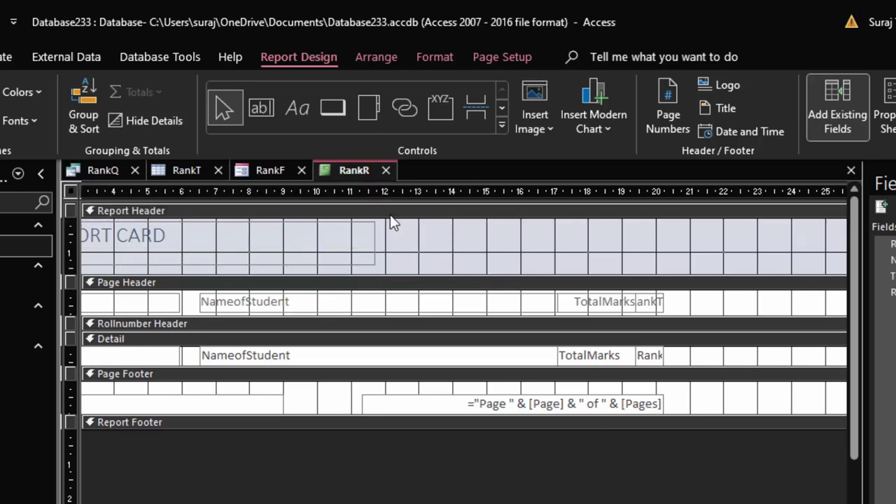
{"action": "left_click", "coordinate": [406, 227]}
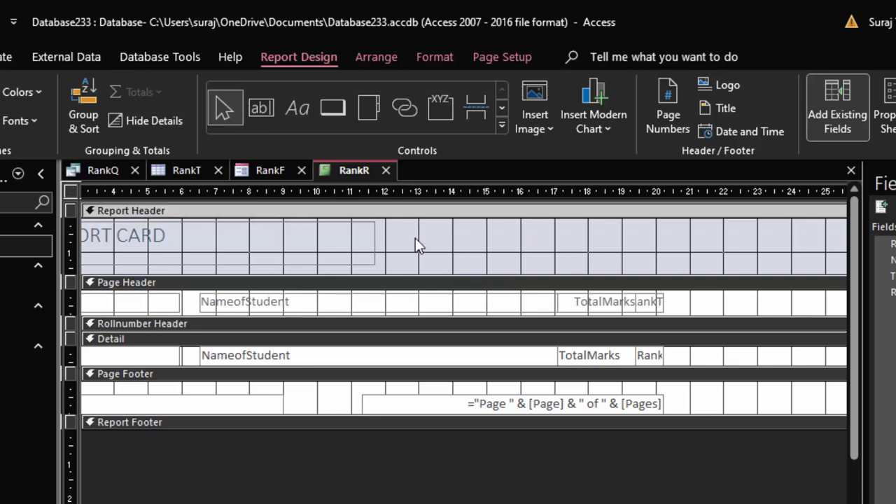
{"action": "left_click", "coordinate": [357, 257]}
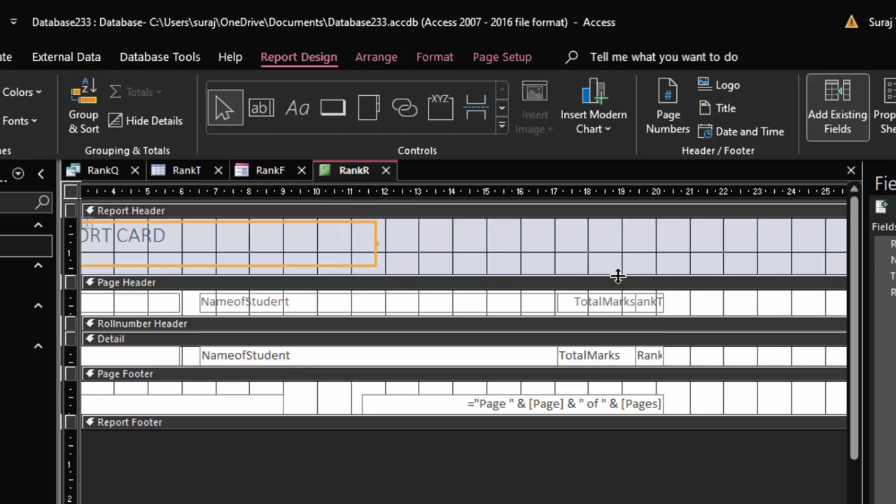
- Format the REPORT CARD title with a black background and bold white text
{"action": "left_click", "coordinate": [4, 57]}
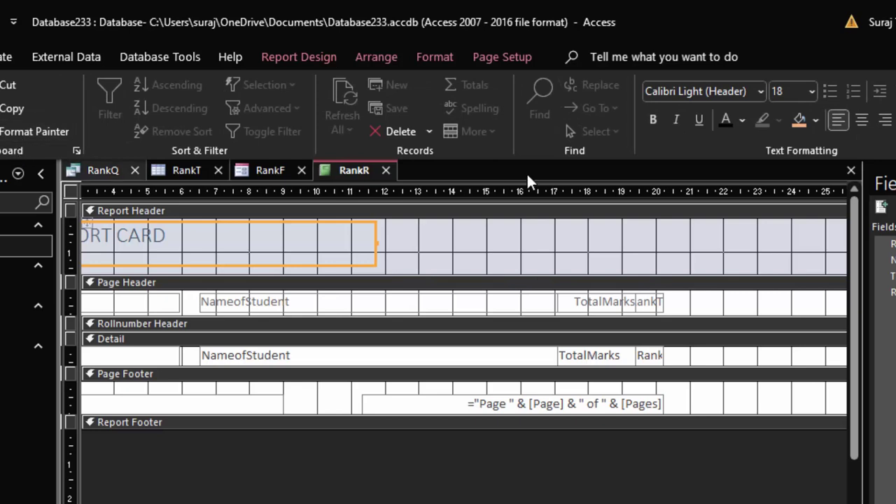
{"action": "left_click", "coordinate": [816, 121]}
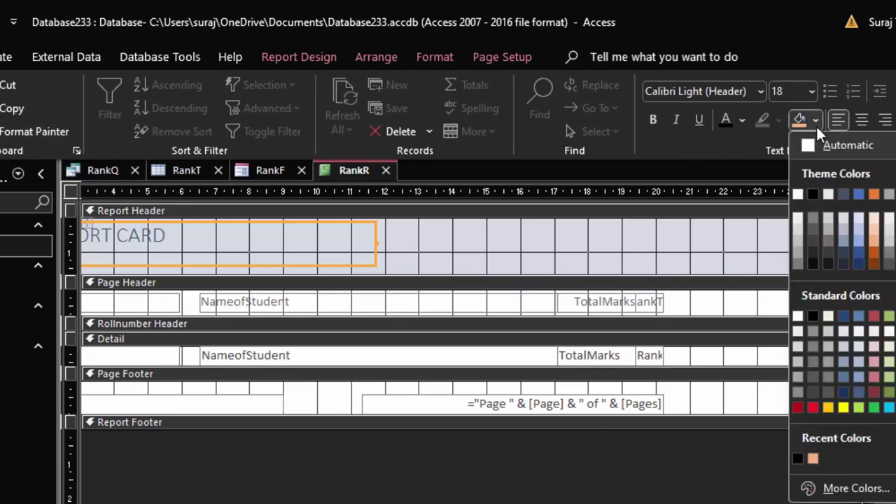
{"action": "left_click", "coordinate": [813, 194]}
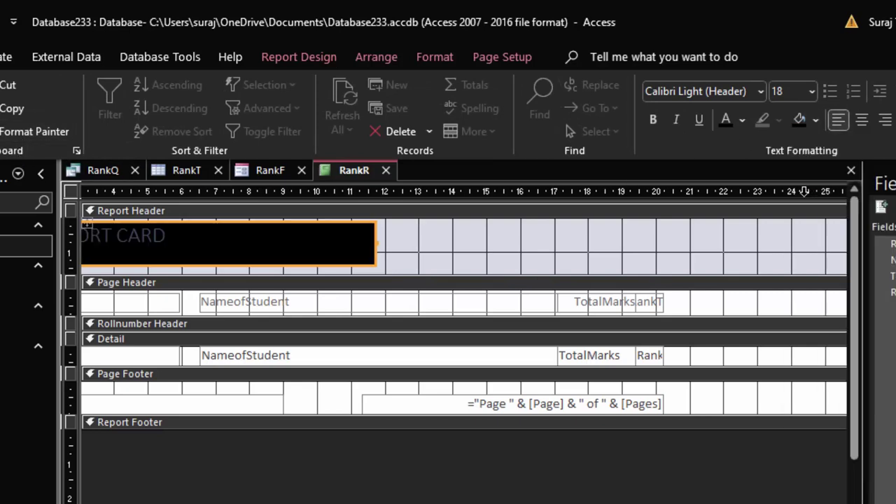
{"action": "left_click", "coordinate": [740, 120]}
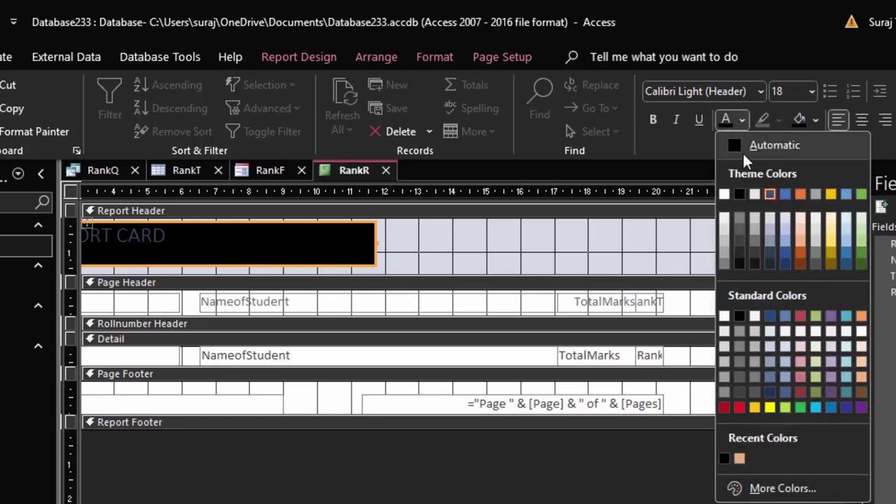
{"action": "left_click", "coordinate": [721, 196]}
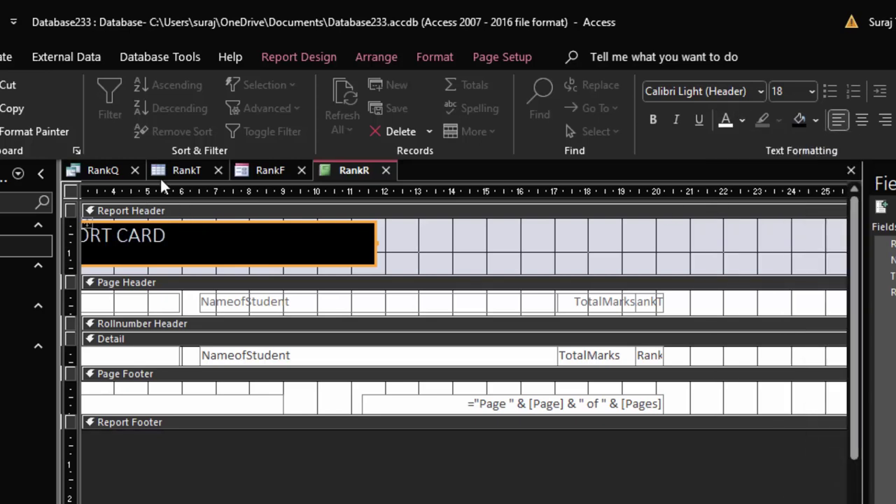
{"action": "left_click", "coordinate": [650, 120]}
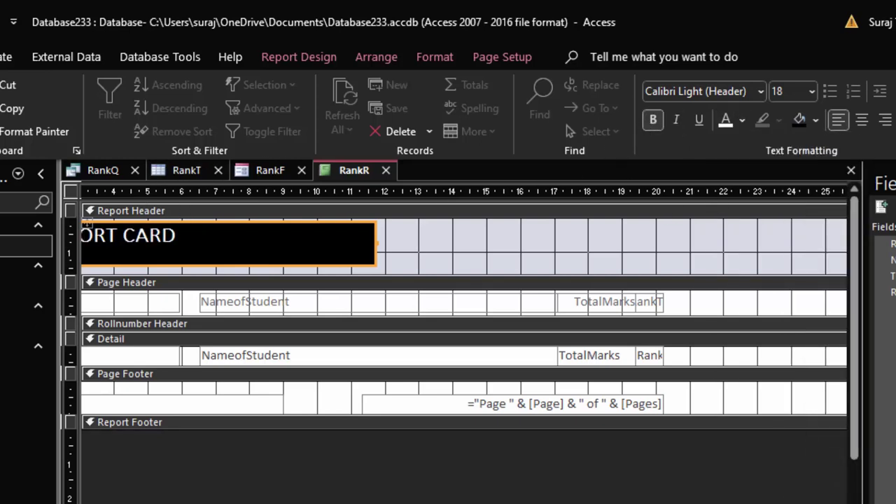
{"action": "left_click", "coordinate": [469, 309]}
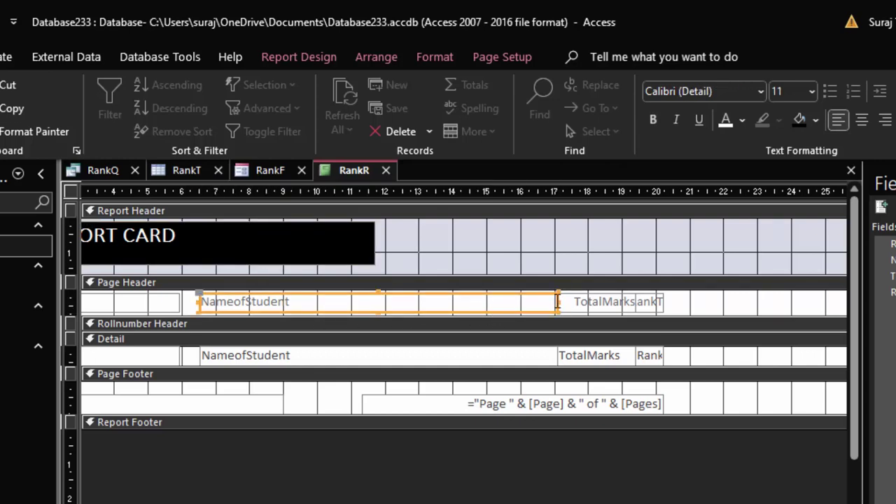
- Narrow the NameofStudent and Rollnumber heading labels and their Detail field boxes
{"action": "left_click_drag", "start_coordinate": [557, 301], "coordinate": [305, 321]}
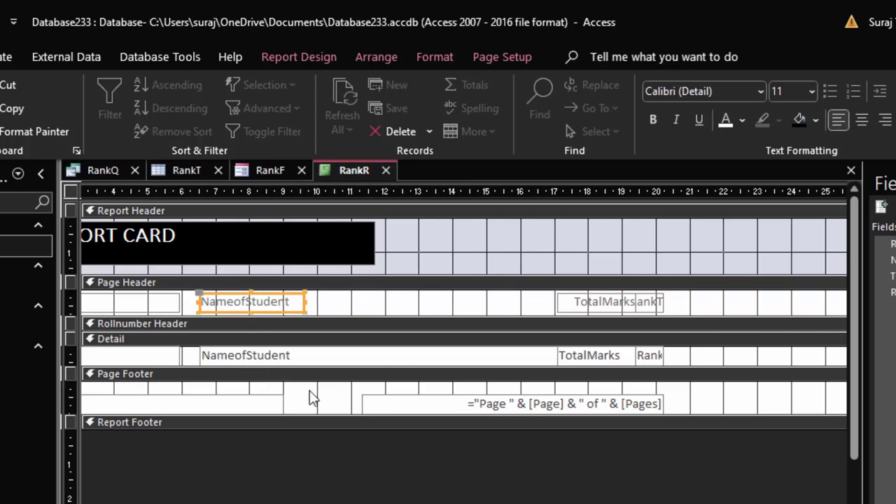
{"action": "scroll", "coordinate": [604, 391], "scroll_direction": "left", "scroll_amount": 1}
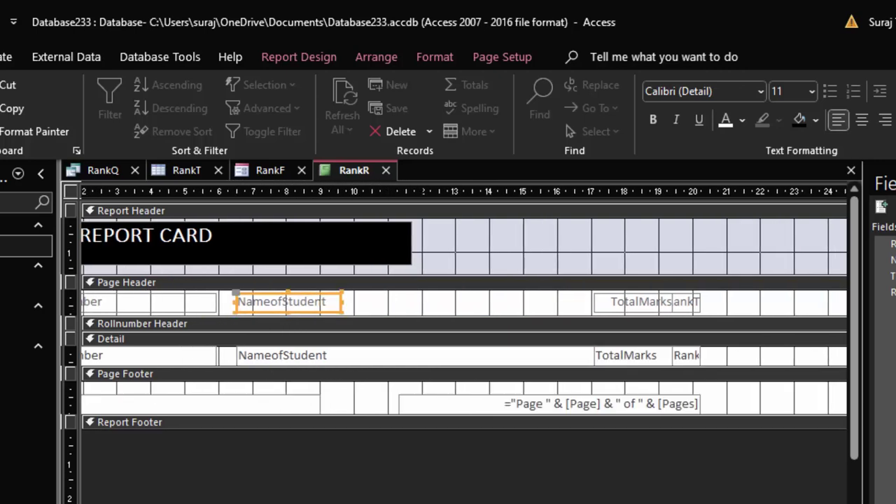
{"action": "scroll", "coordinate": [603, 390], "scroll_direction": "left", "scroll_amount": 2}
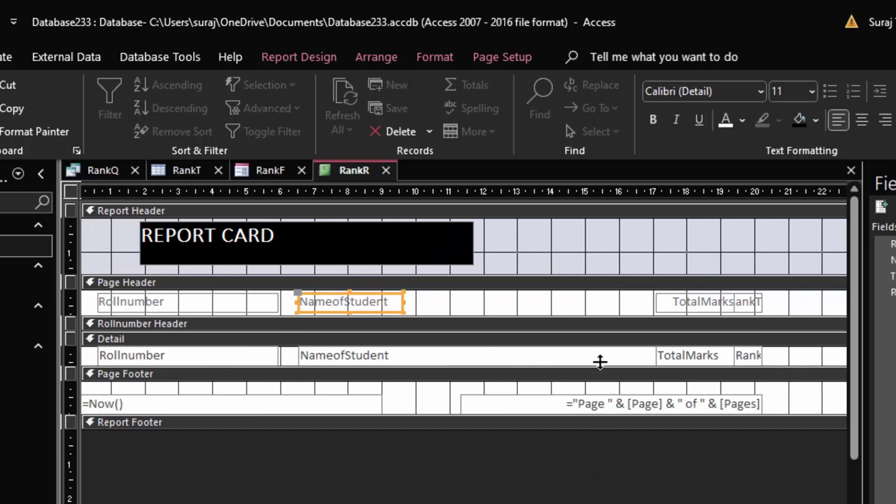
{"action": "left_click", "coordinate": [553, 356]}
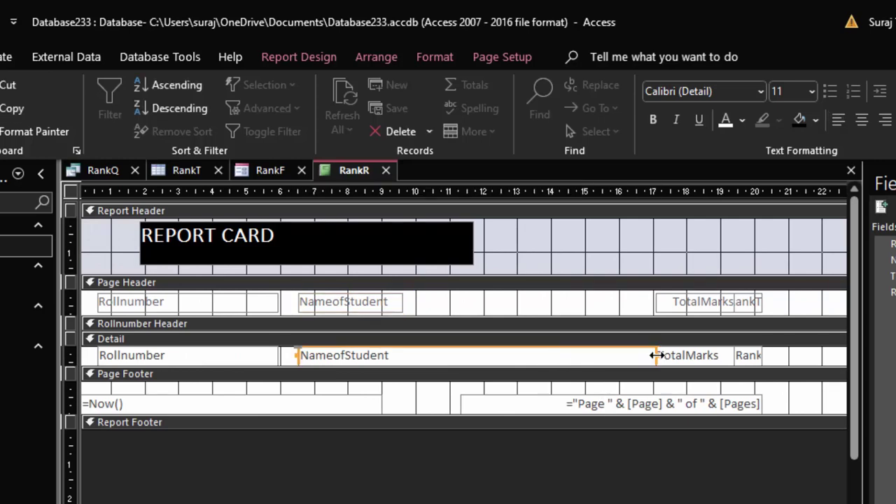
{"action": "left_click_drag", "start_coordinate": [647, 356], "coordinate": [408, 381]}
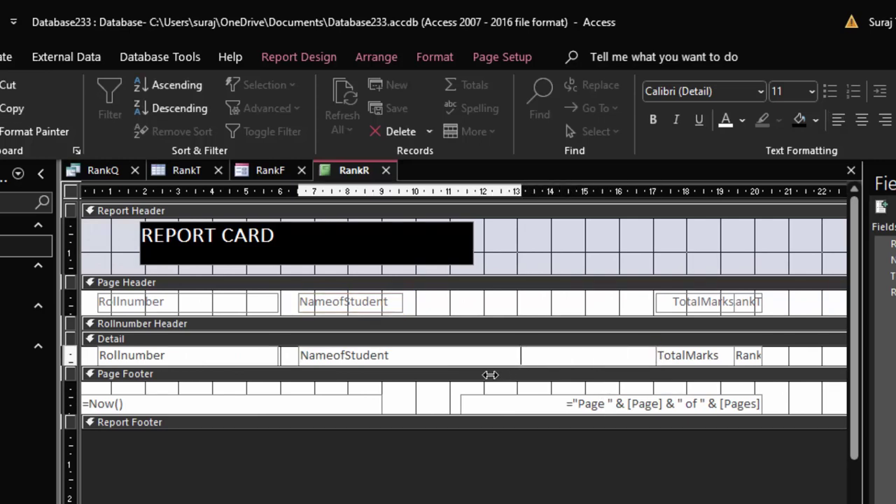
{"action": "left_click", "coordinate": [217, 359]}
{"action": "left_click_drag", "start_coordinate": [278, 356], "coordinate": [186, 357]}
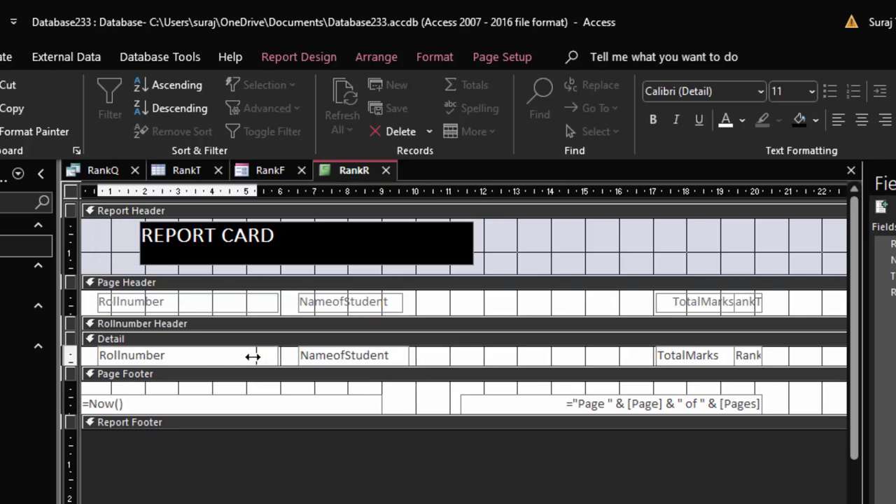
{"action": "left_click", "coordinate": [218, 310]}
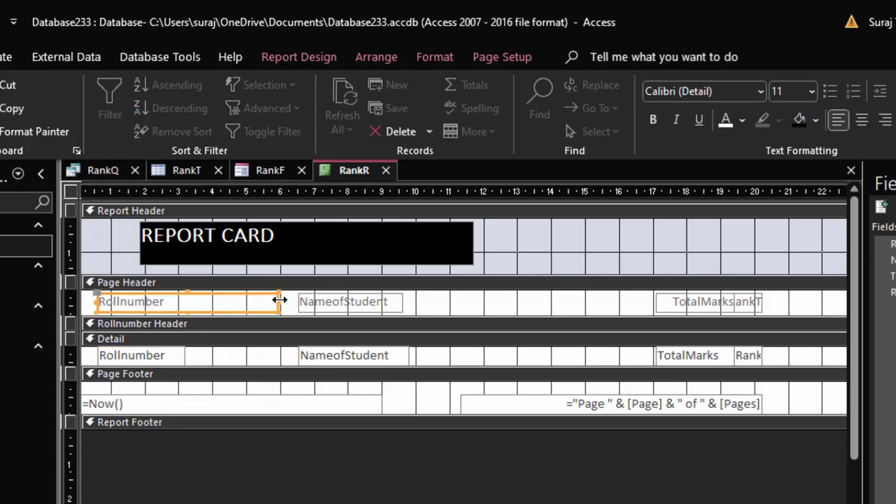
{"action": "left_click_drag", "start_coordinate": [276, 303], "coordinate": [207, 302]}
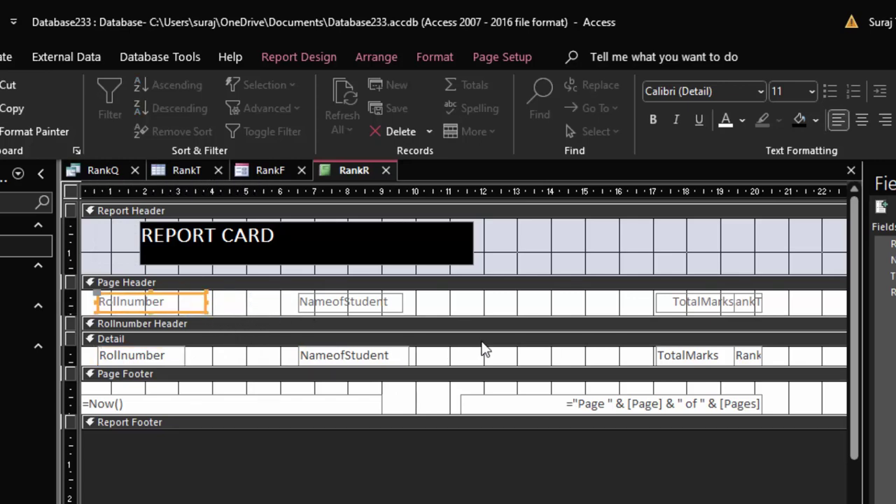
- Shift the NameofStudent, TotalMarks, RankT and Rank controls left, aligning fields under headings
{"action": "left_click_drag", "start_coordinate": [658, 310], "coordinate": [424, 308]}
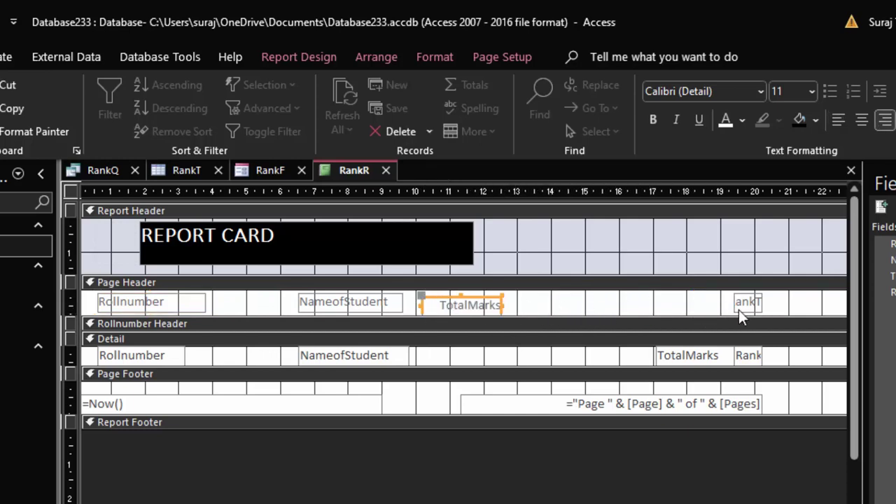
{"action": "left_click_drag", "start_coordinate": [738, 309], "coordinate": [539, 310]}
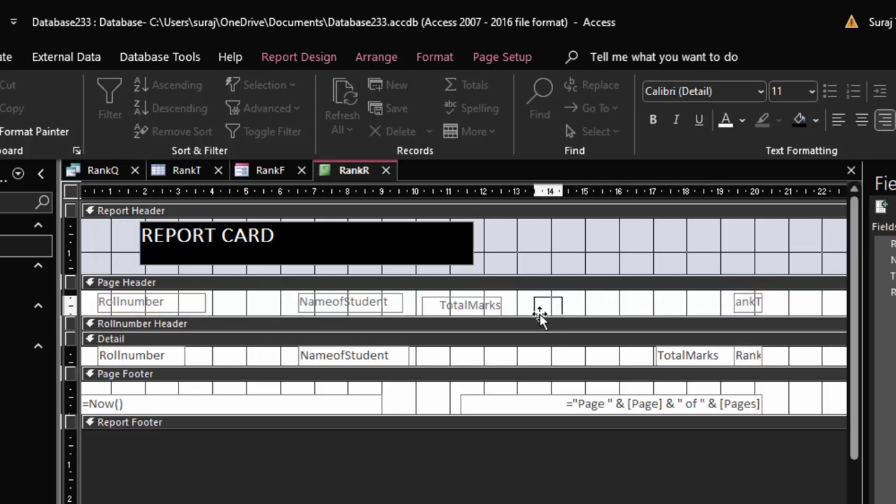
{"action": "left_click_drag", "start_coordinate": [562, 308], "coordinate": [614, 312]}
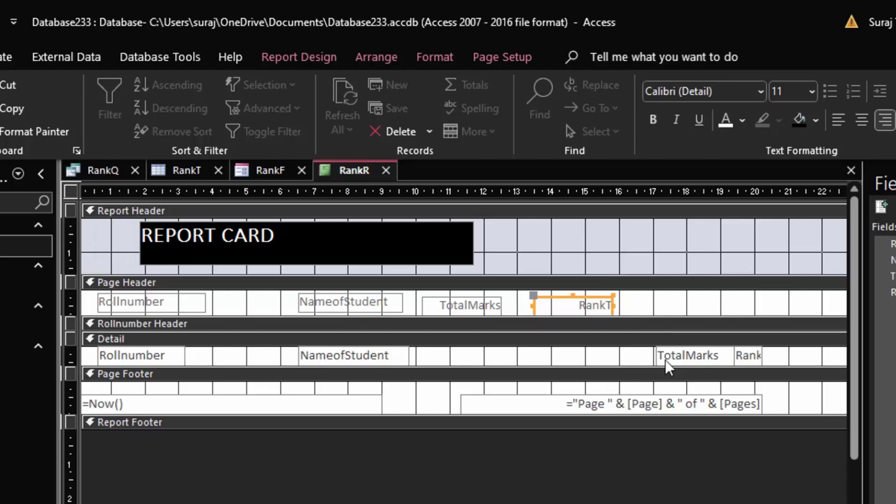
{"action": "left_click_drag", "start_coordinate": [666, 360], "coordinate": [435, 360]}
{"action": "left_click_drag", "start_coordinate": [335, 308], "coordinate": [259, 313]}
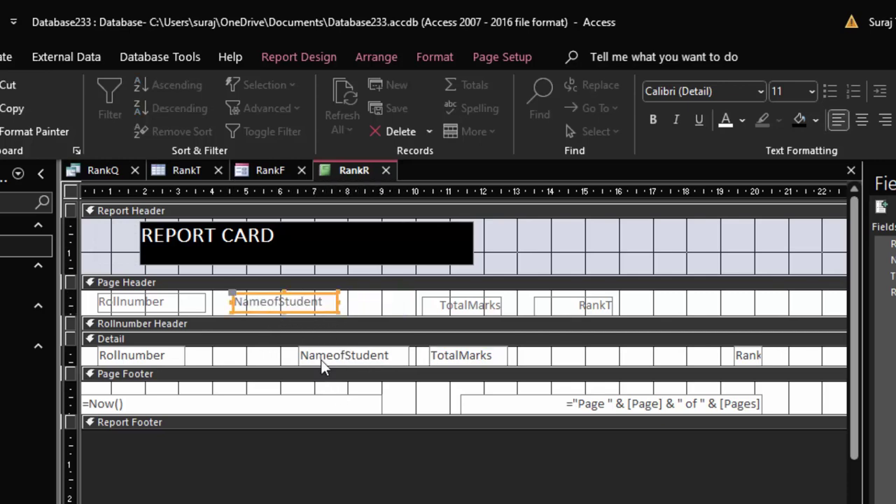
{"action": "left_click_drag", "start_coordinate": [320, 360], "coordinate": [250, 356]}
{"action": "left_click_drag", "start_coordinate": [437, 356], "coordinate": [422, 355]}
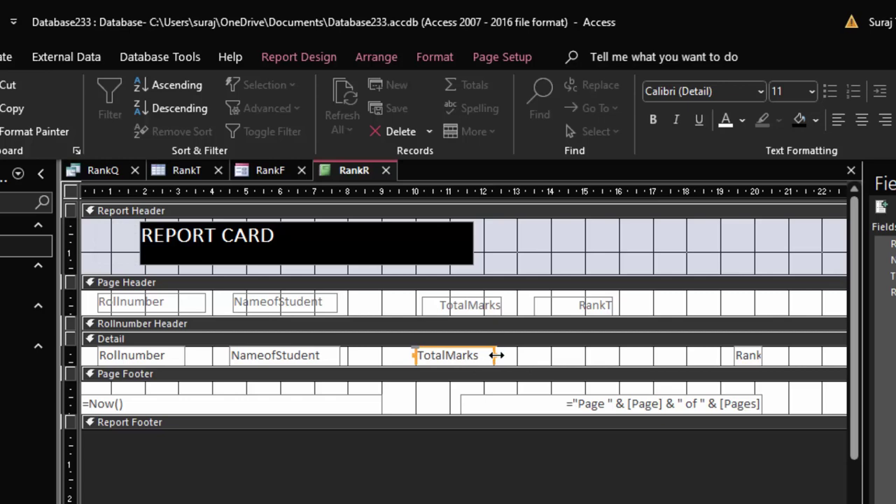
{"action": "left_click_drag", "start_coordinate": [492, 356], "coordinate": [502, 356]}
{"action": "mouse_move", "coordinate": [738, 357]}
{"action": "left_mouse_down"}
{"action": "mouse_move", "coordinate": [536, 355]}
{"action": "mouse_move", "coordinate": [620, 356]}
{"action": "left_mouse_up"}
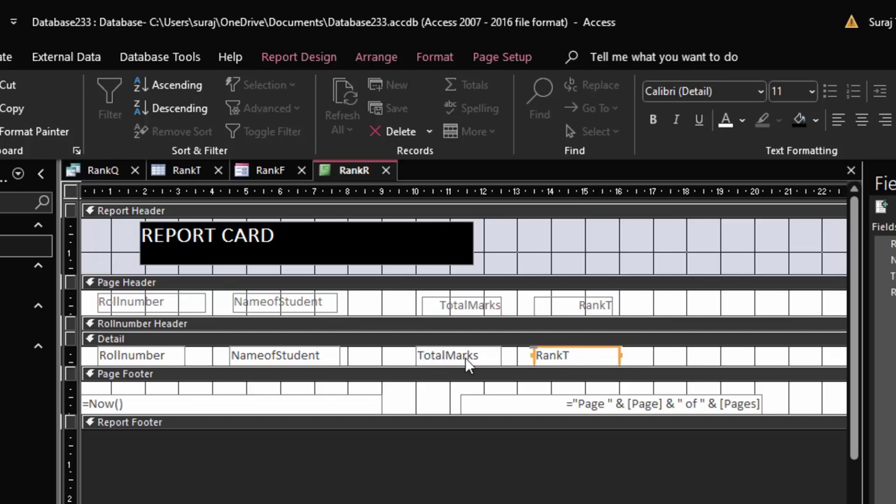
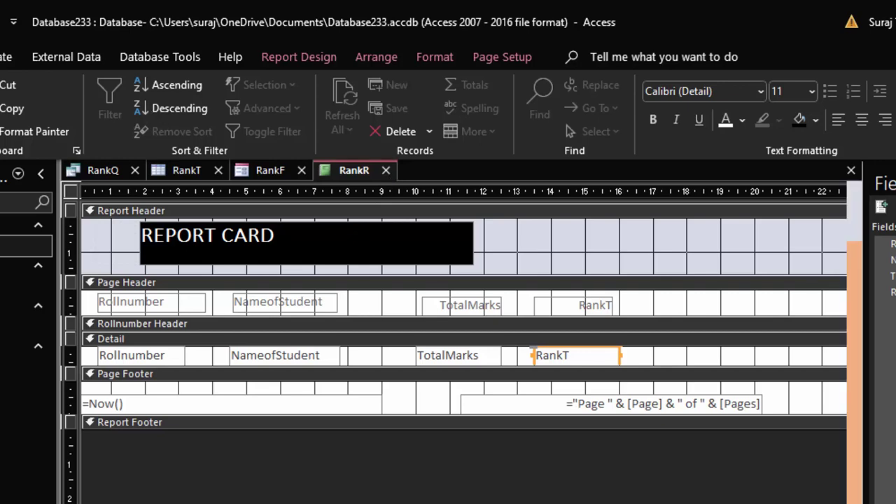
- Preview RankR in Report View, showing the REPORT CARD with ten students' total marks and RankT ranks
{"action": "left_click", "coordinate": [1, 112]}
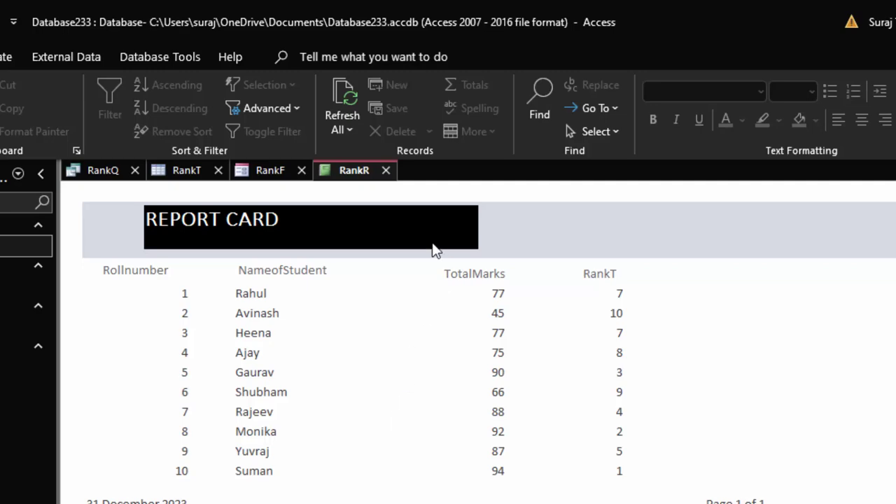
{"action": "right_click", "coordinate": [357, 175]}
{"action": "left_click", "coordinate": [395, 187]}
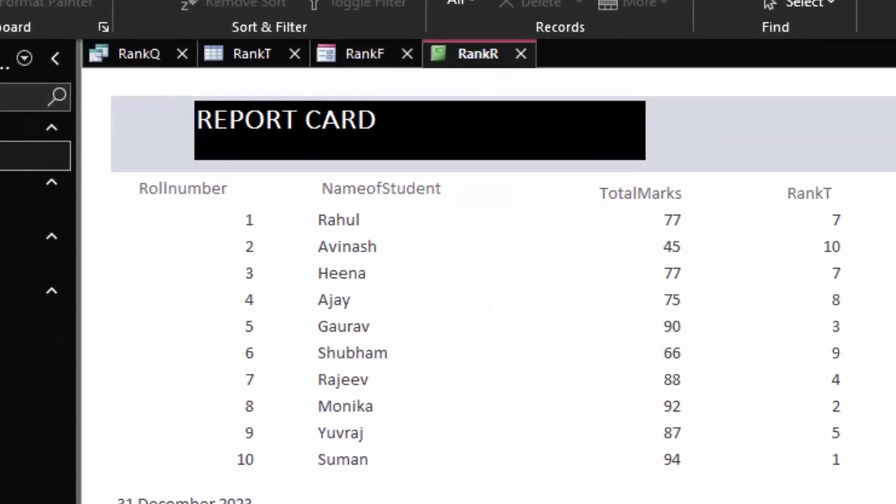
{"action": "left_click", "coordinate": [117, 52]}
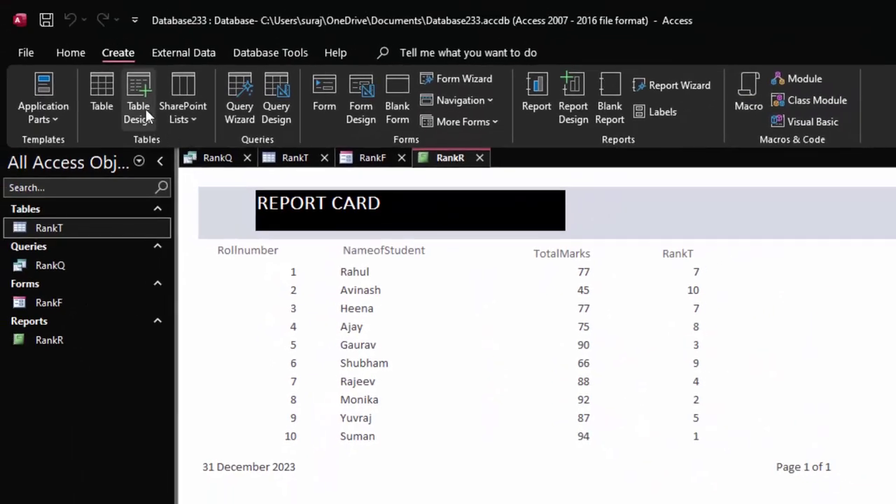
- Build RankQ Query with the Simple Query Wizard from all four RankQ fields, opening it in Design view
{"action": "left_click", "coordinate": [229, 83]}
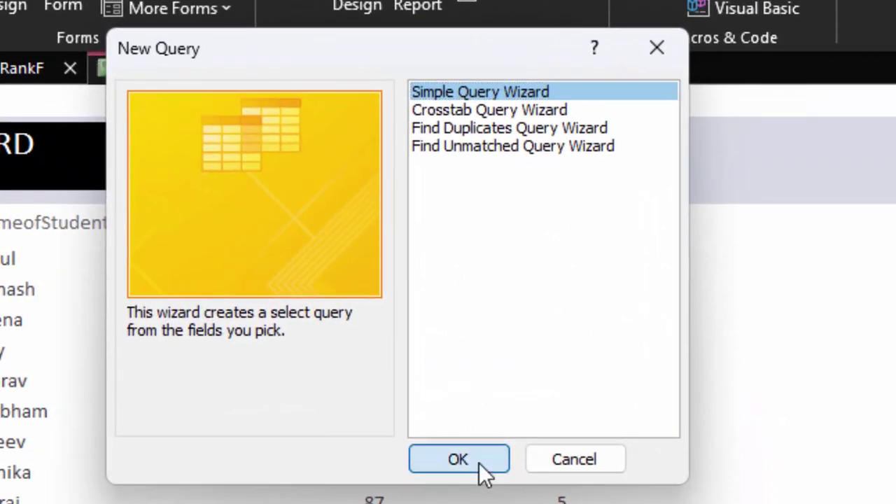
{"action": "left_click", "coordinate": [479, 462]}
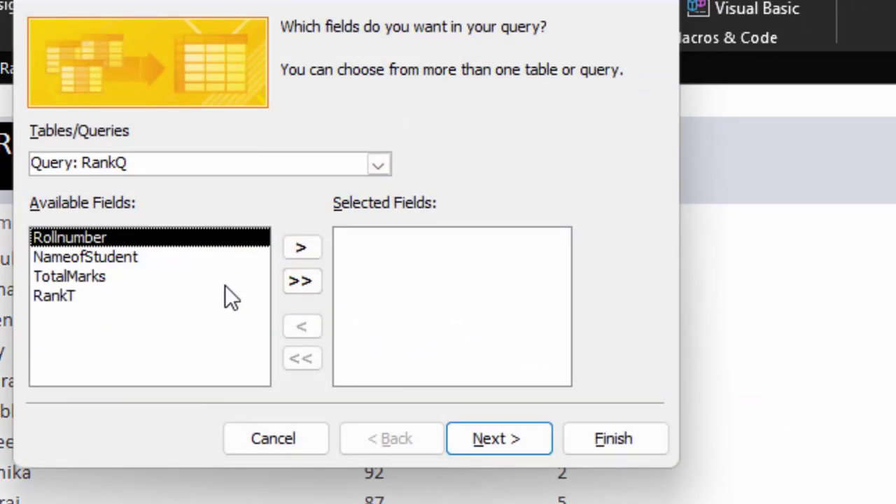
{"action": "left_click", "coordinate": [290, 284]}
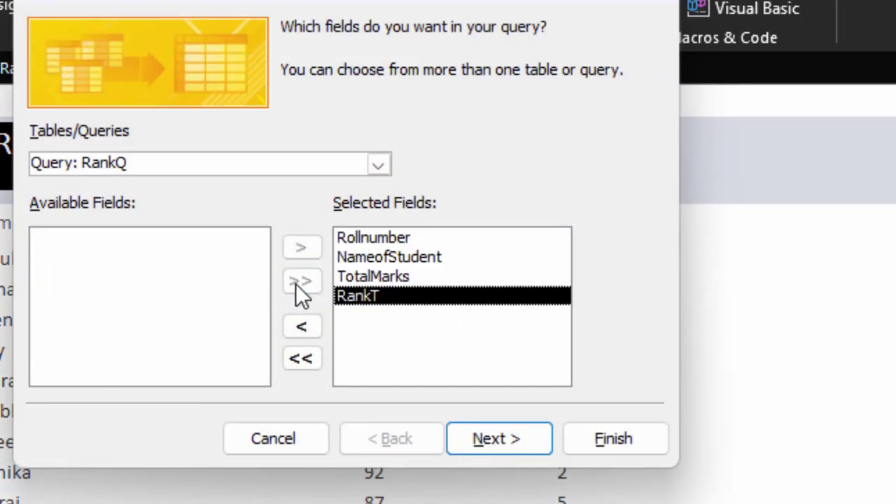
{"action": "left_click", "coordinate": [505, 436]}
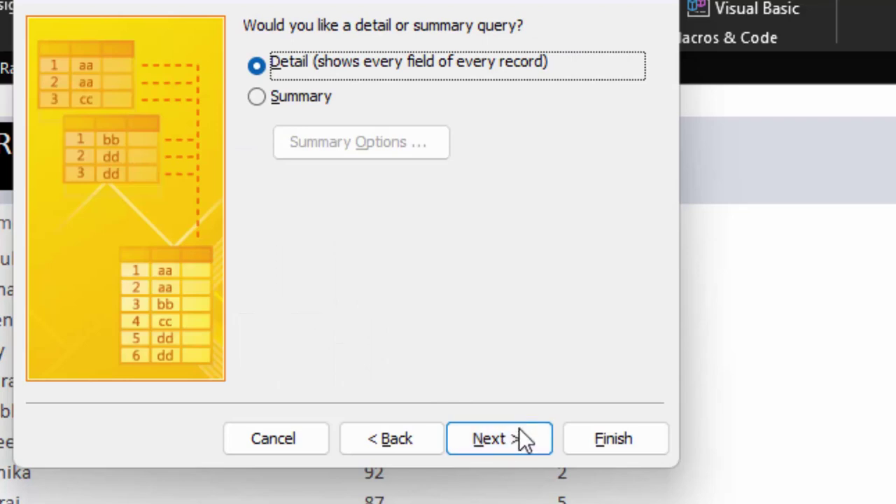
{"action": "left_click", "coordinate": [543, 448]}
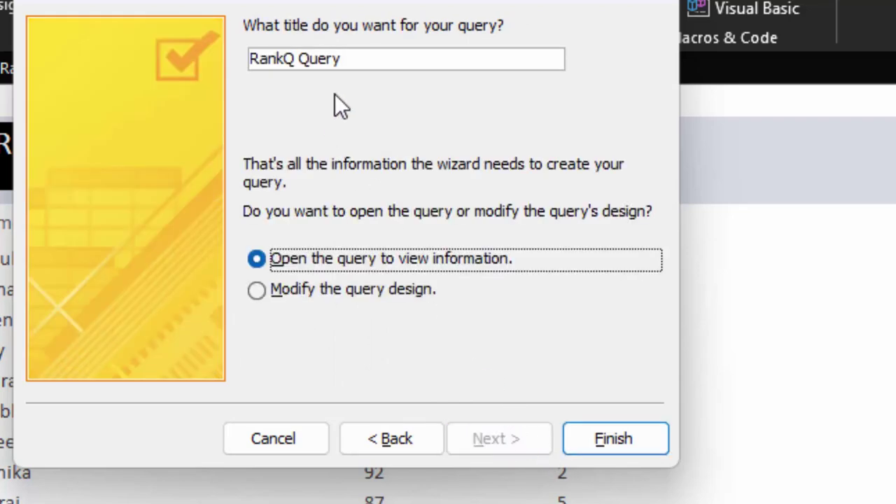
{"action": "left_click", "coordinate": [360, 291]}
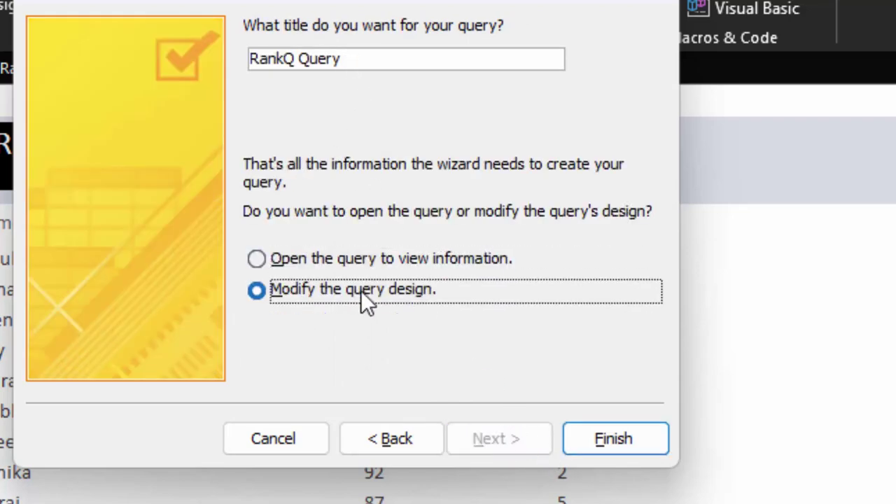
{"action": "left_click", "coordinate": [610, 434]}
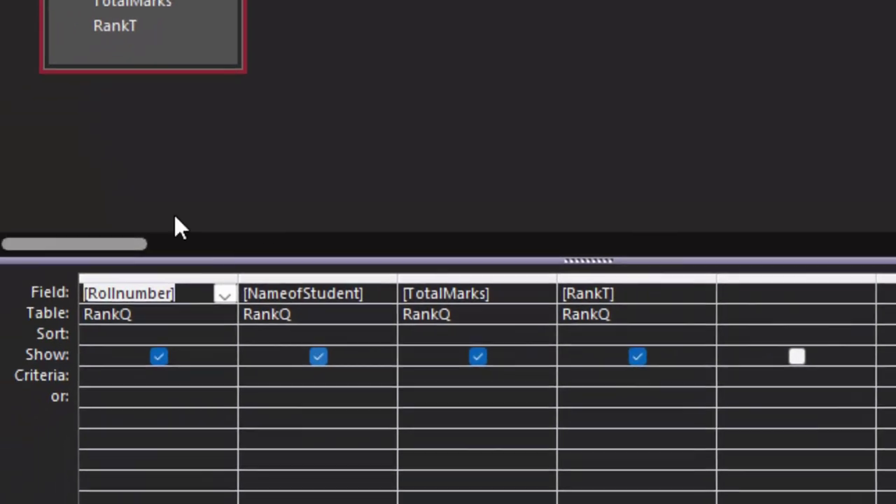
- Enter [Forms]![RankF]![Rollnumber] as the Rollnumber criterion in the query grid
{"action": "left_click", "coordinate": [142, 382]}
{"action": "left_click", "coordinate": [142, 369]}
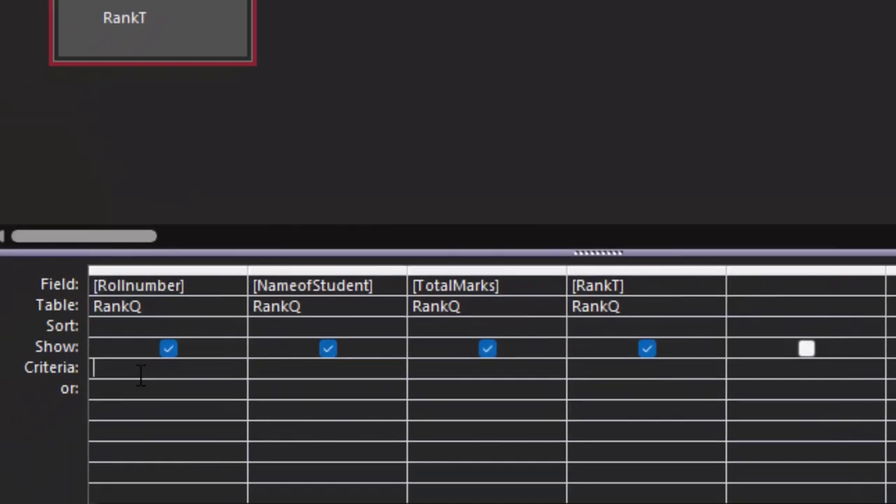
{"action": "type", "text": "[F"}
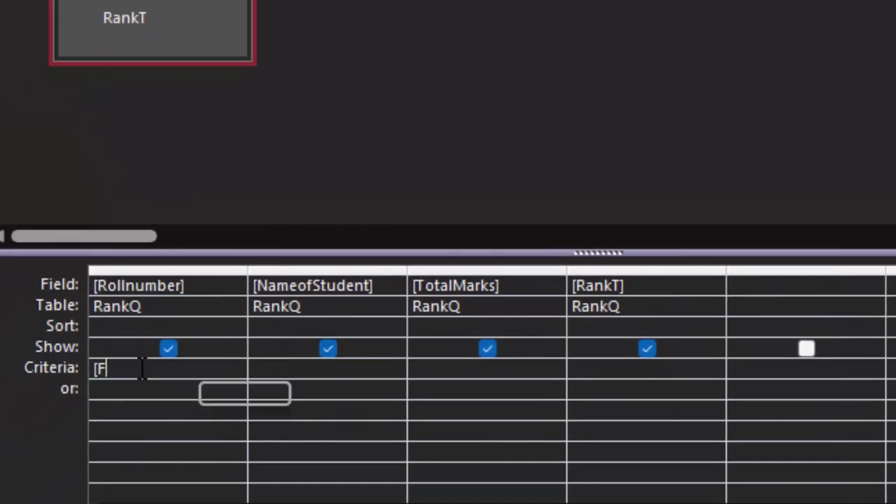
{"action": "key", "text": "Tab"}
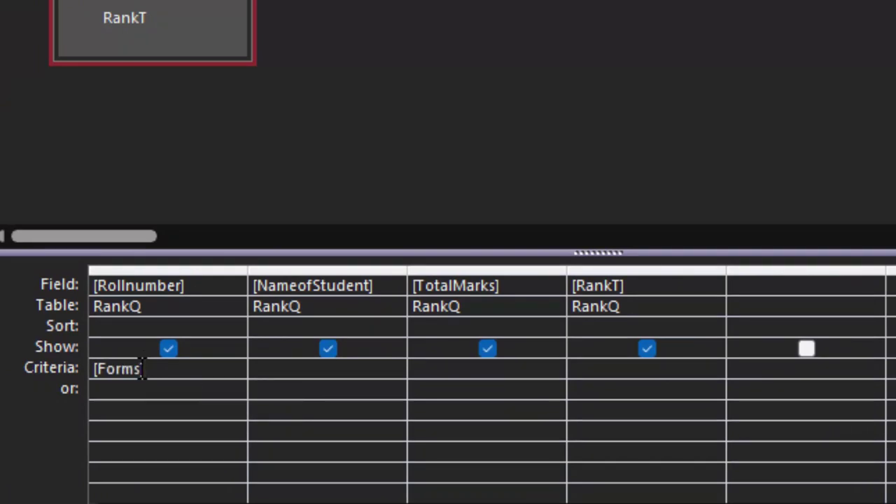
{"action": "type", "text": "!"}
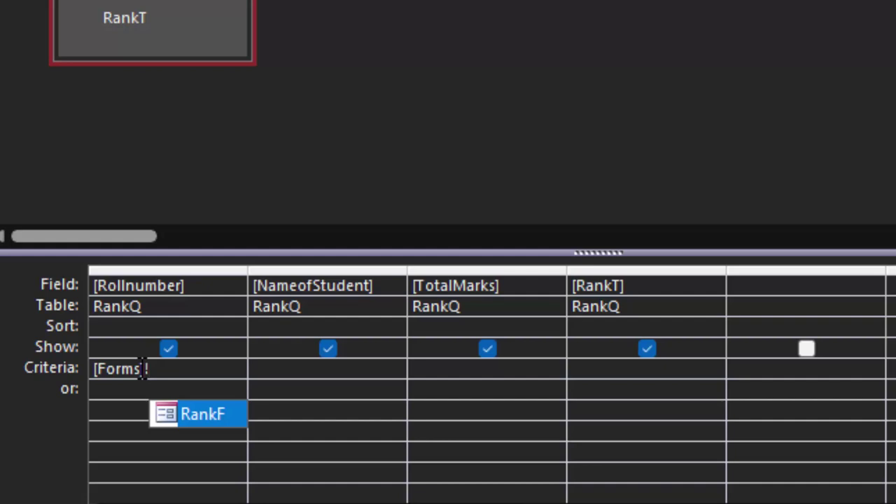
{"action": "key", "text": "Tab"}
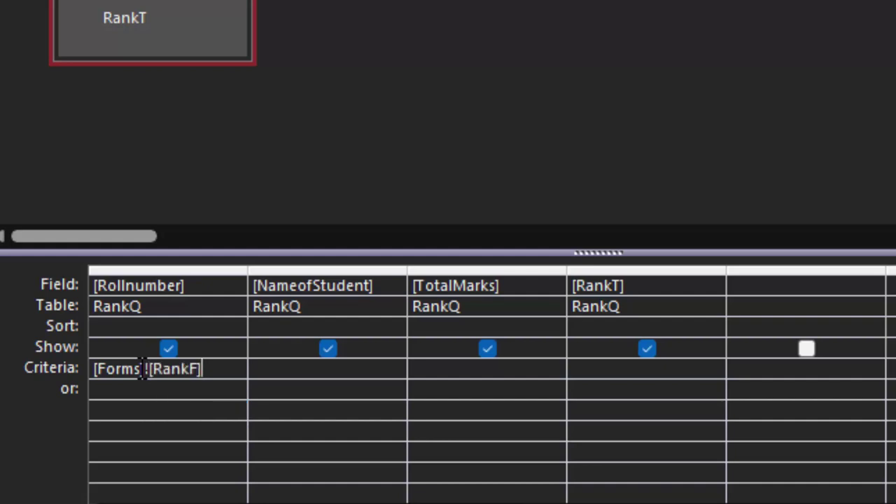
{"action": "type", "text": "!"}
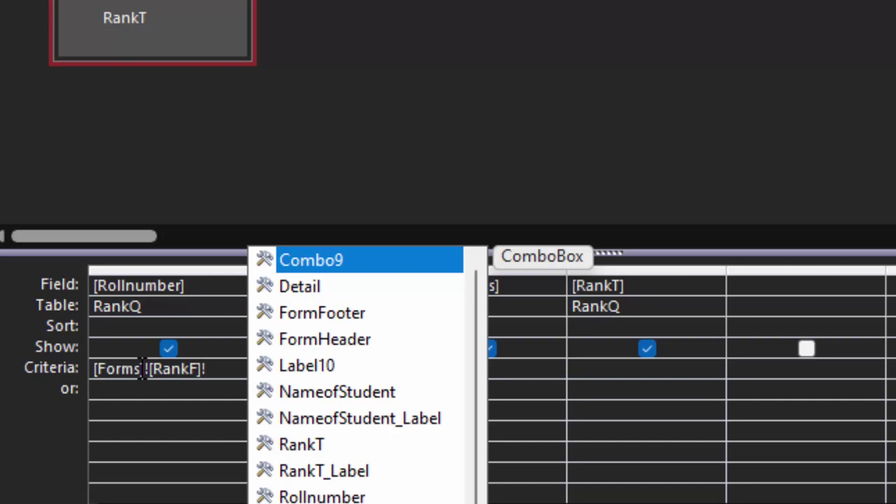
{"action": "type", "text": "[R"}
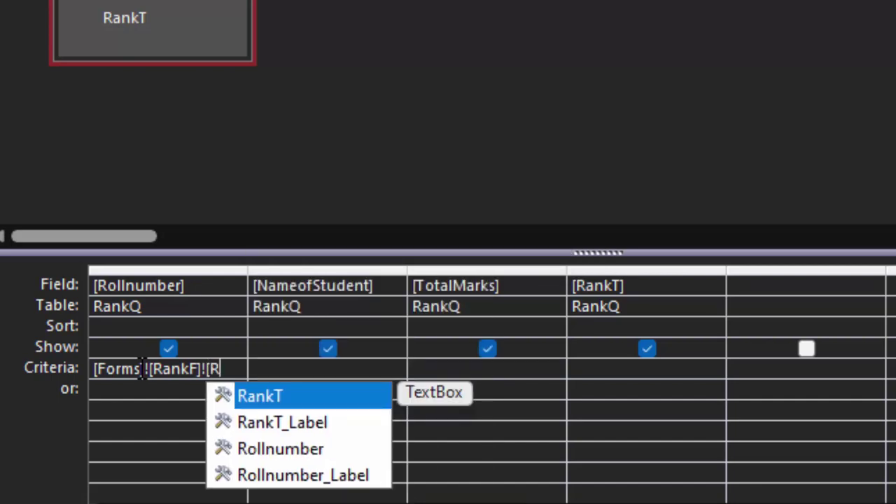
{"action": "double_click", "coordinate": [303, 451]}
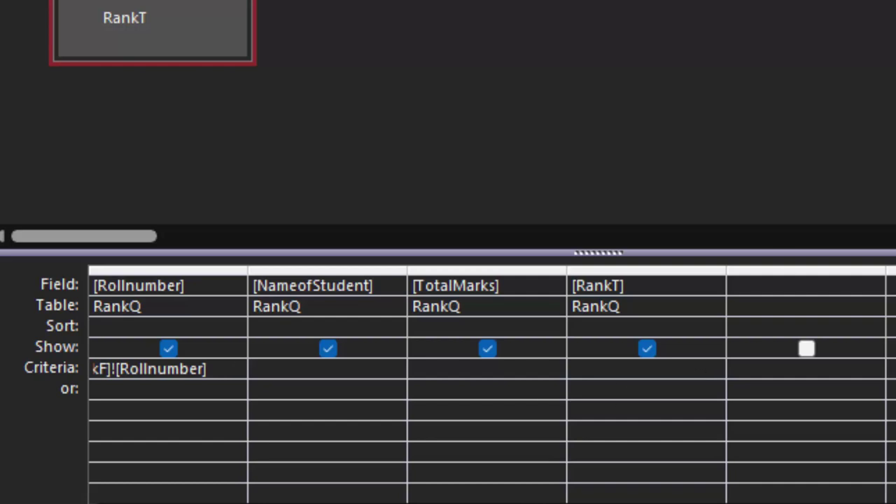
{"action": "key", "text": "Home"}
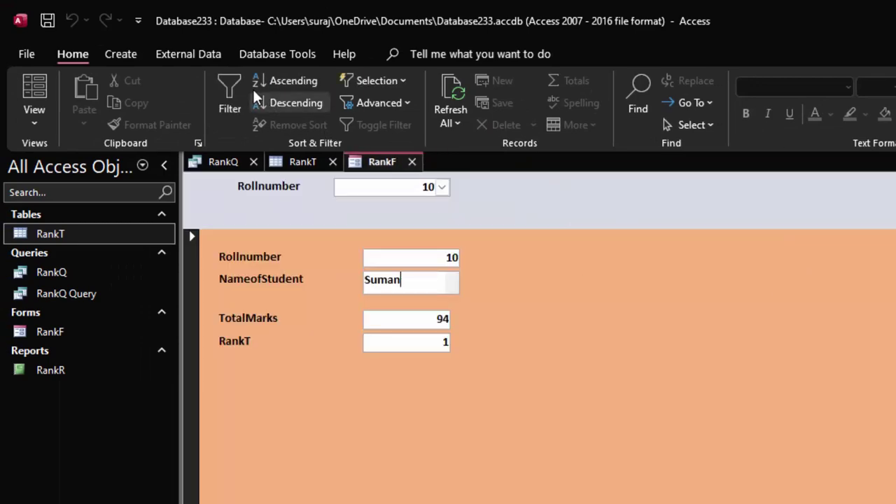
- Start a Report Wizard report sourced from RankQ Query with all four fields
{"action": "left_click", "coordinate": [121, 56]}
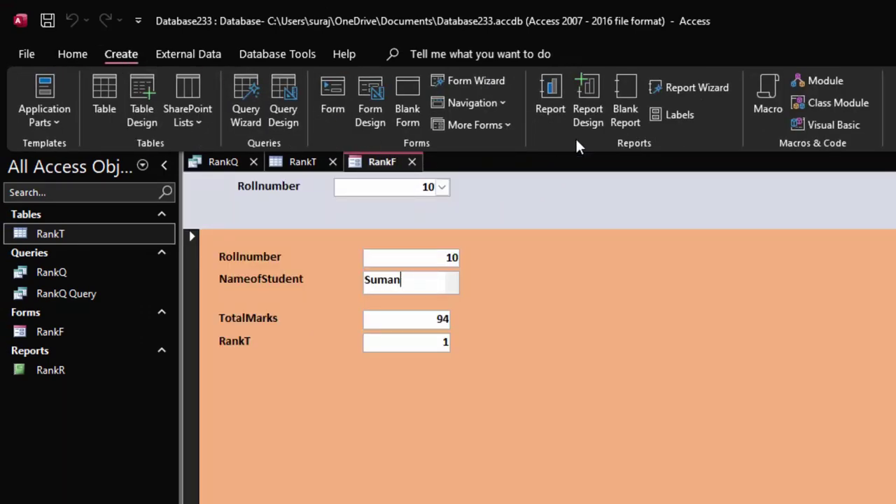
{"action": "left_click", "coordinate": [686, 93]}
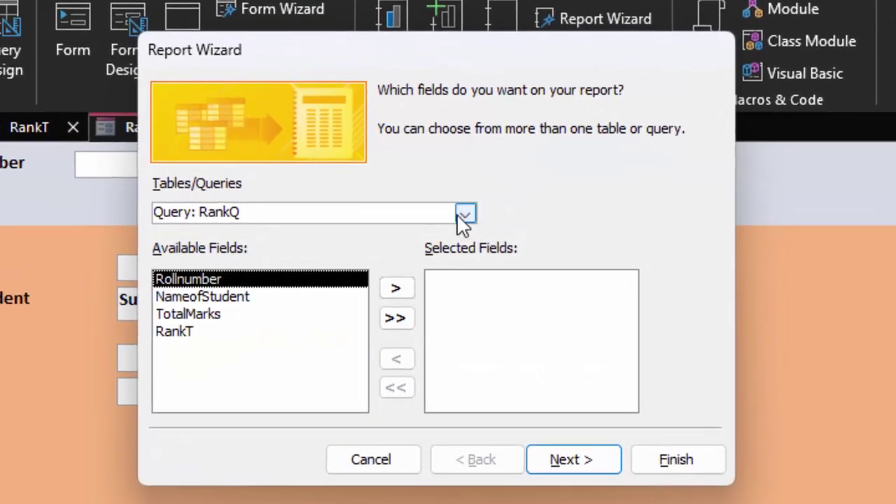
{"action": "left_click", "coordinate": [464, 214]}
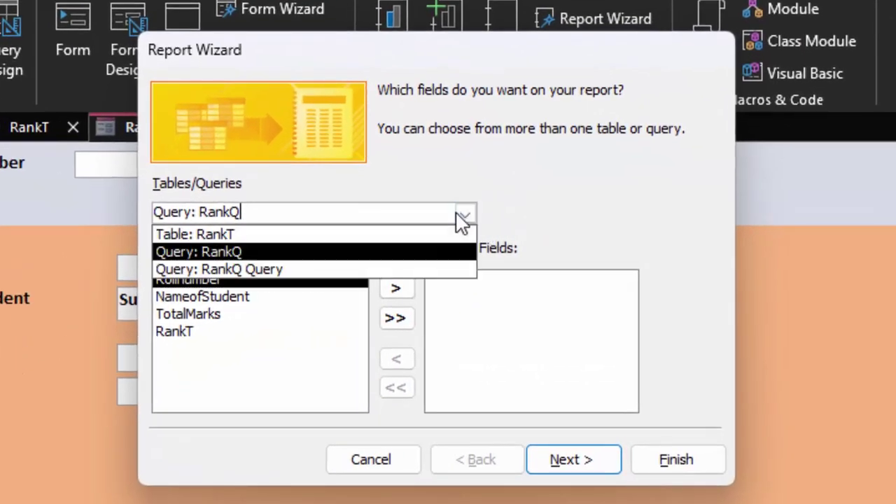
{"action": "left_click", "coordinate": [379, 260]}
{"action": "left_click", "coordinate": [395, 318]}
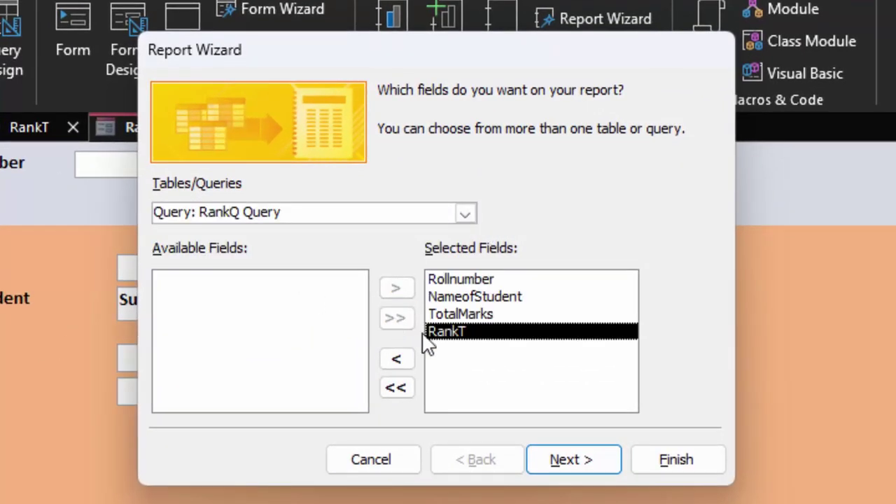
{"action": "left_click", "coordinate": [596, 469]}
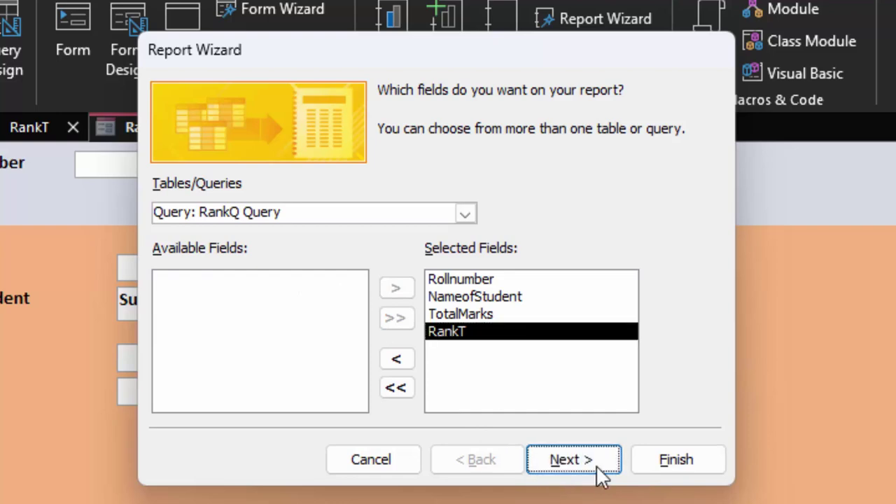
- Group by Rollnumber in Outline layout, title it 'Final Report', and open its design
{"action": "left_click", "coordinate": [350, 186]}
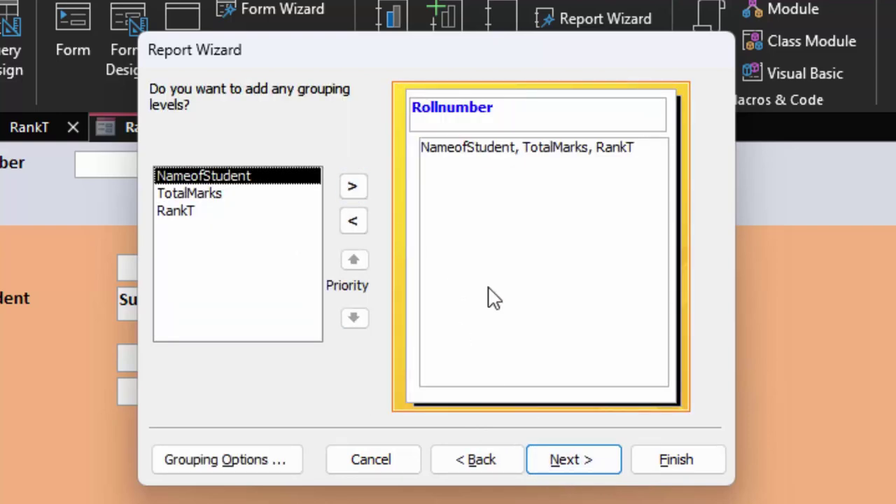
{"action": "left_click", "coordinate": [587, 468]}
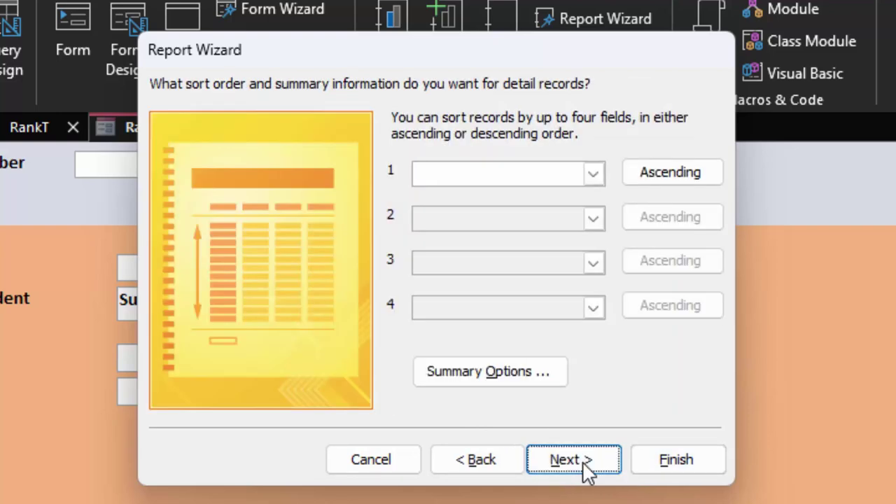
{"action": "left_click", "coordinate": [586, 469]}
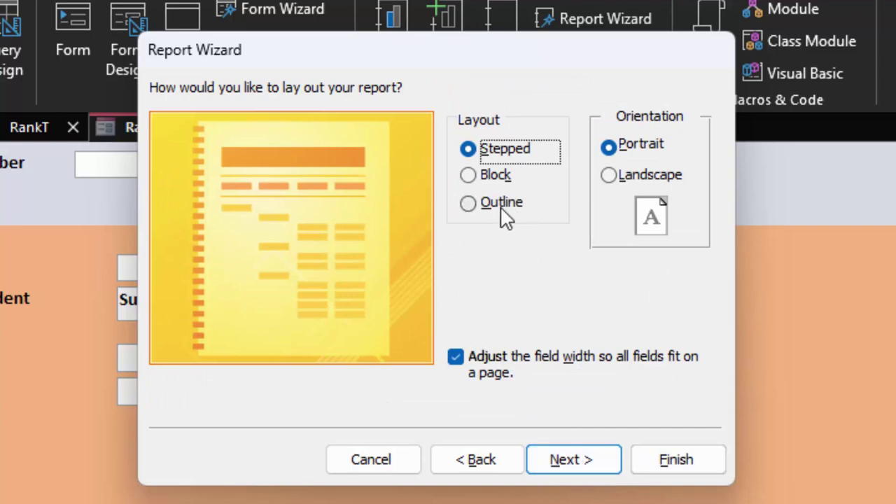
{"action": "left_click", "coordinate": [500, 207]}
{"action": "left_click", "coordinate": [578, 463]}
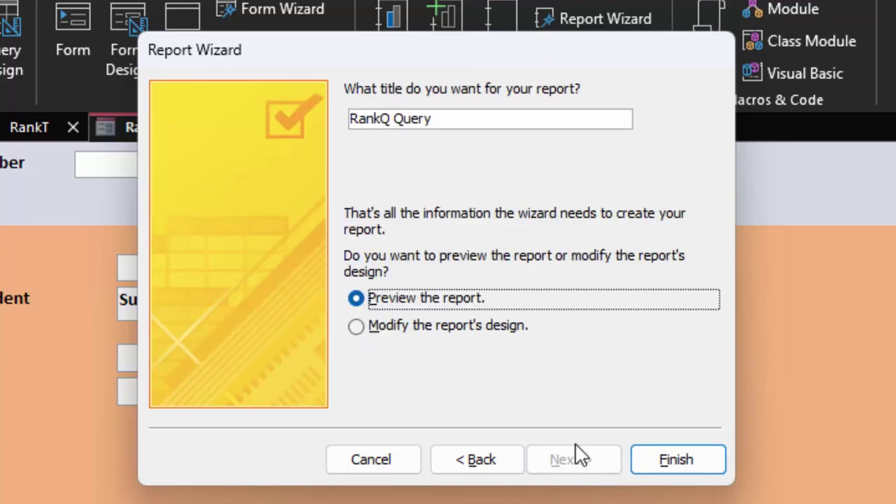
{"action": "left_click", "coordinate": [471, 326]}
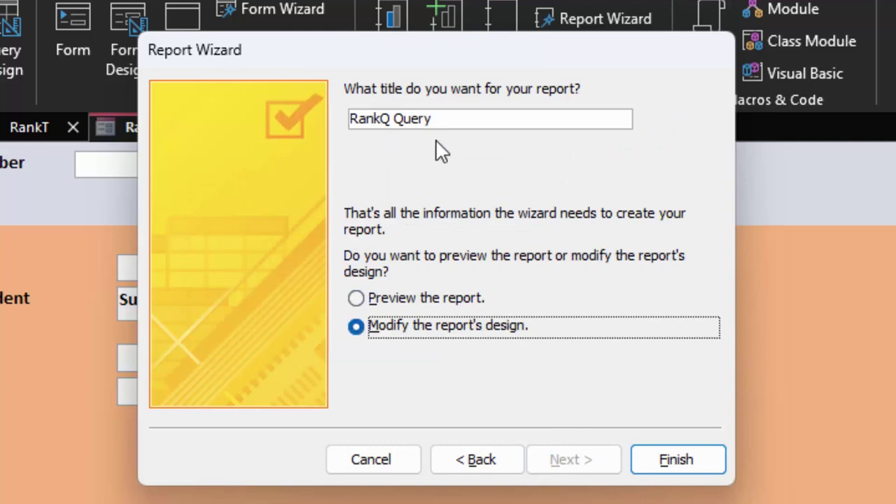
{"action": "left_click", "coordinate": [445, 120]}
{"action": "left_click_drag", "start_coordinate": [445, 120], "coordinate": [382, 127]}
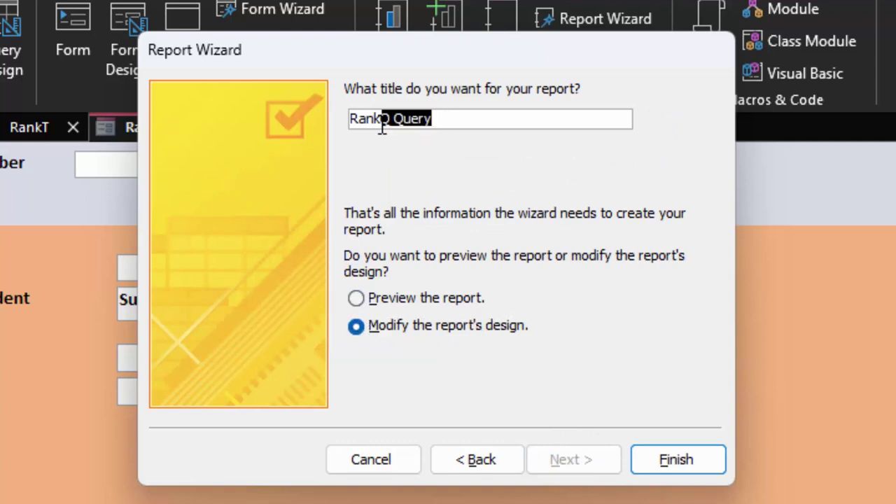
{"action": "key", "text": "BackSpace"}
{"action": "key", "text": "BackSpace"}
{"action": "key", "text": "BackSpace"}
{"action": "key", "text": "BackSpace"}
{"action": "type", "text": "F"}
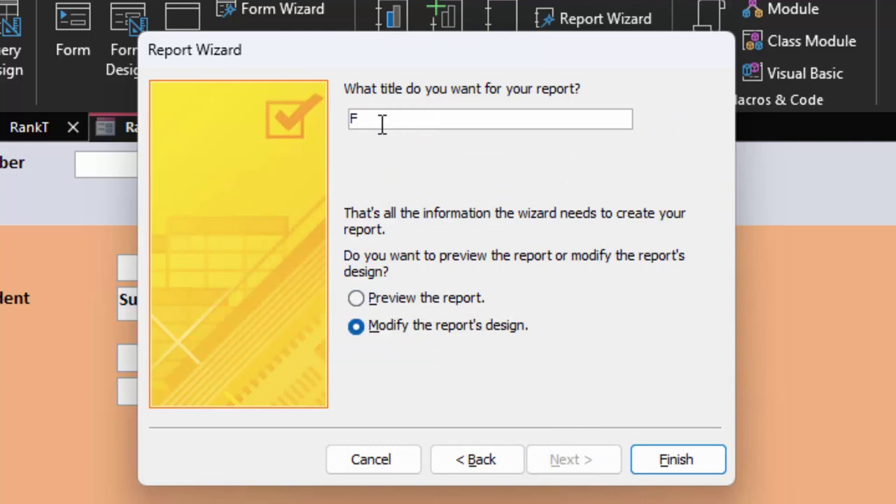
{"action": "type", "text": "inal"}
{"action": "type", "text": " Report"}
{"action": "left_click", "coordinate": [683, 457]}
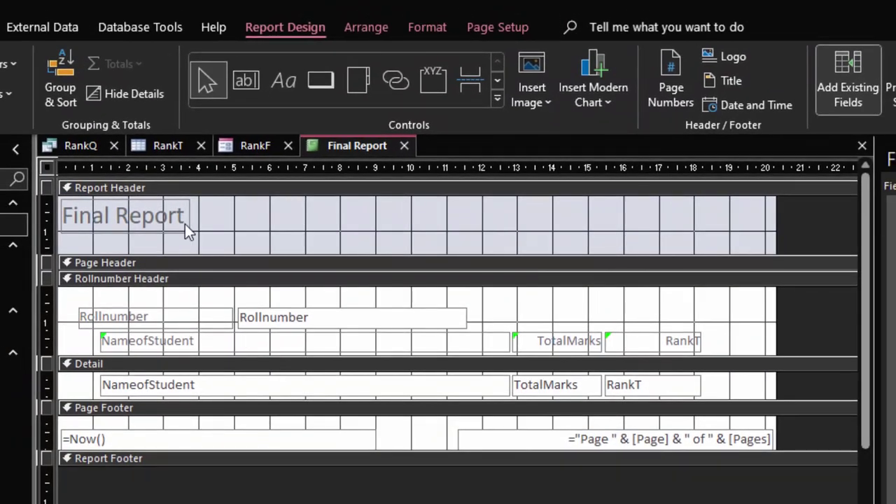
- Delete the title label and raise the Rollnumber and RankT labels into the top header row
{"action": "left_click", "coordinate": [186, 226]}
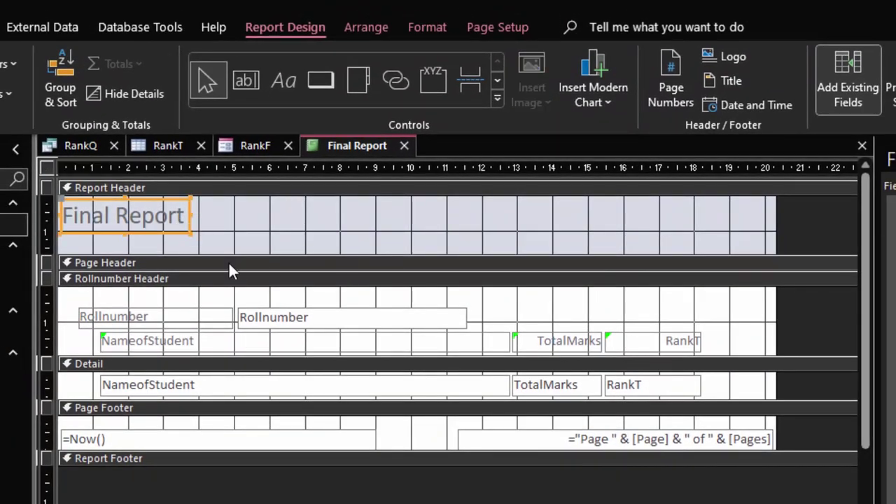
{"action": "key", "text": "Delete"}
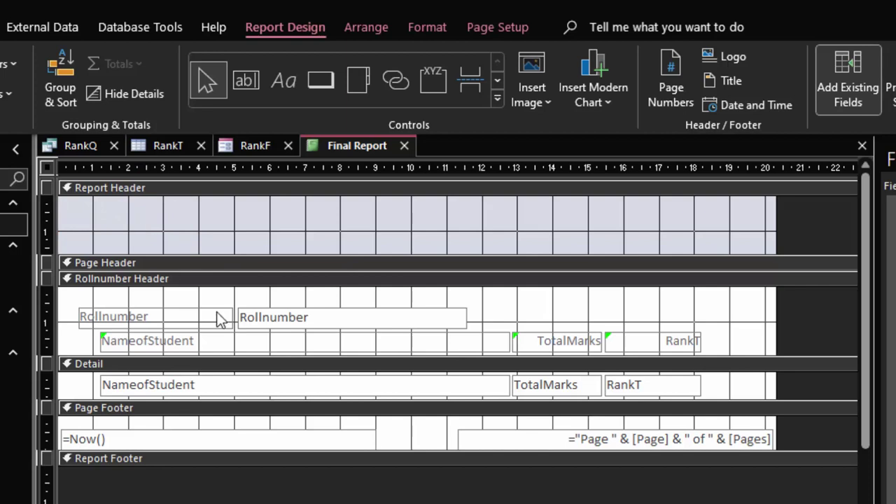
{"action": "left_click", "coordinate": [205, 314]}
{"action": "left_click_drag", "start_coordinate": [205, 312], "coordinate": [213, 299]}
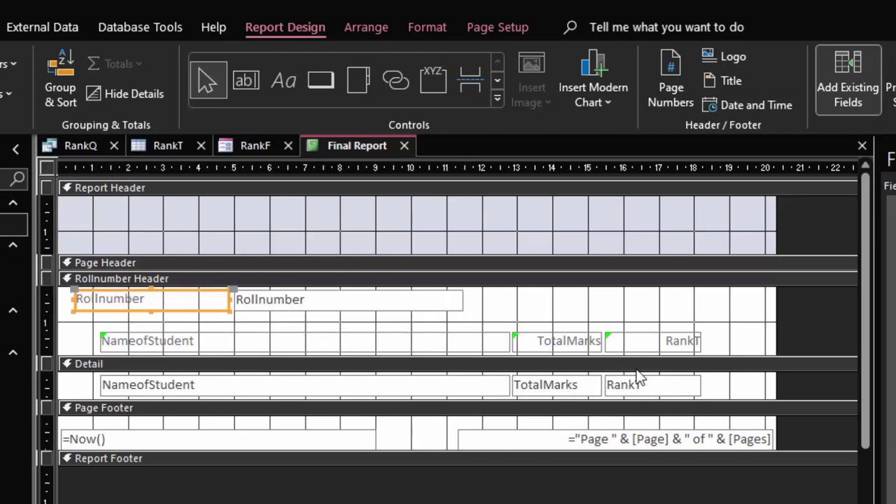
{"action": "left_click_drag", "start_coordinate": [679, 344], "coordinate": [726, 311]}
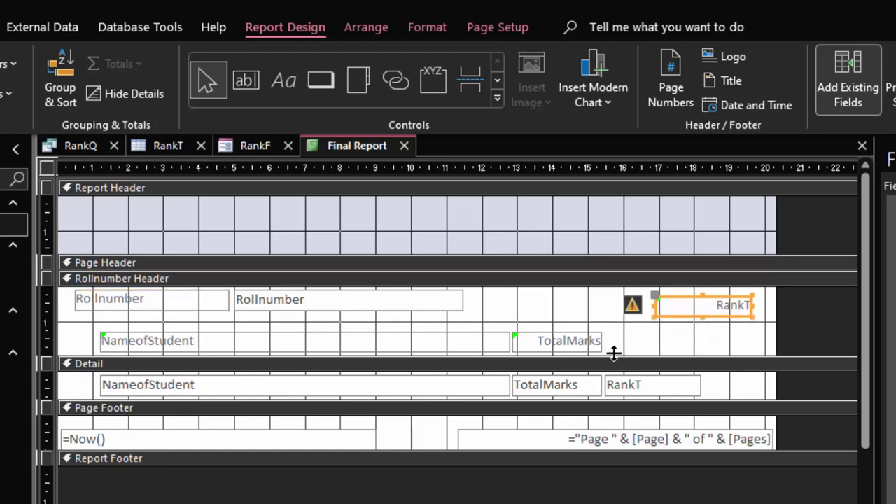
- Narrow the NameofStudent, Rollnumber and TotalMarks controls and line NameofStudent and TotalMarks up in the header
{"action": "left_click", "coordinate": [320, 340]}
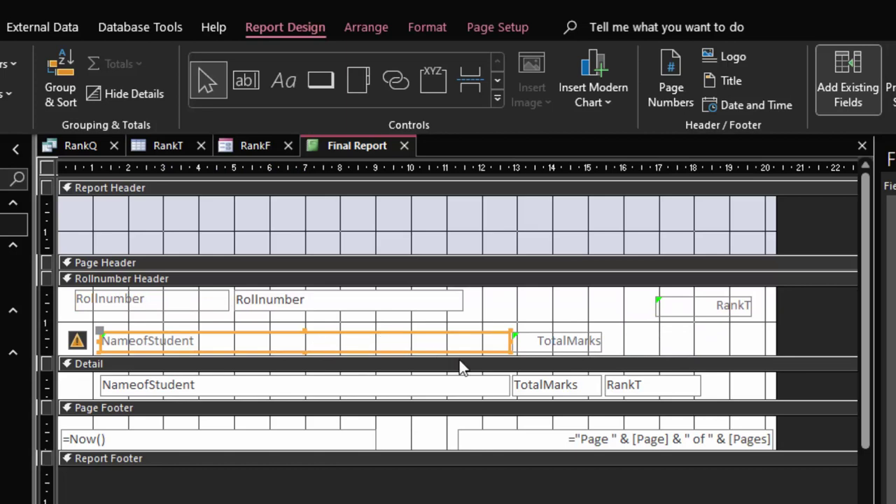
{"action": "left_click_drag", "start_coordinate": [509, 340], "coordinate": [212, 341]}
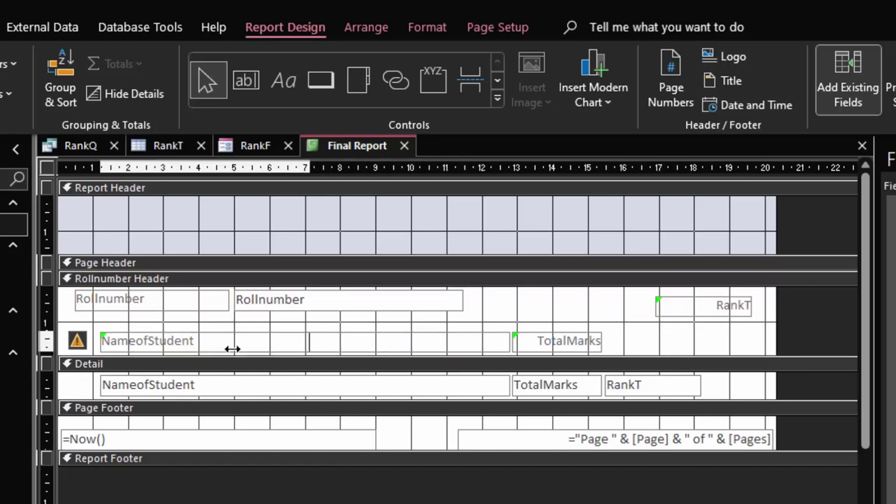
{"action": "left_click", "coordinate": [329, 302]}
{"action": "left_click_drag", "start_coordinate": [461, 298], "coordinate": [336, 300]}
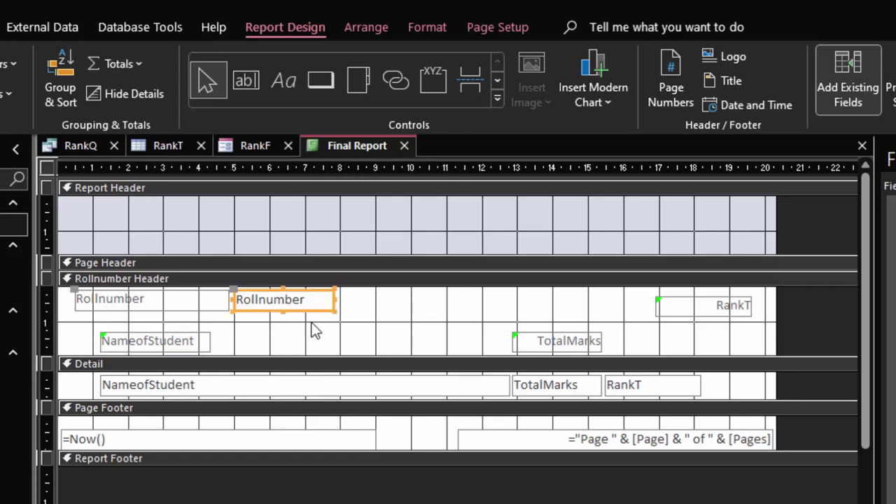
{"action": "left_click", "coordinate": [266, 391]}
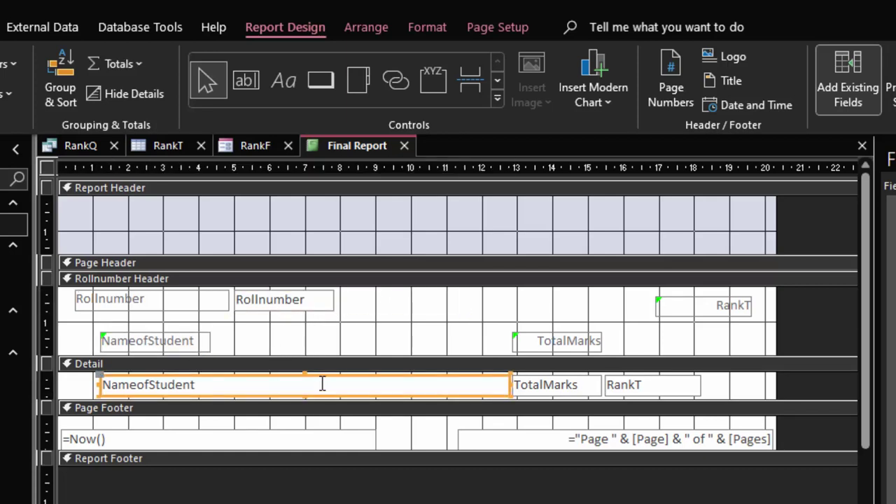
{"action": "left_click", "coordinate": [513, 387]}
{"action": "left_click_drag", "start_coordinate": [510, 384], "coordinate": [214, 391]}
{"action": "left_click", "coordinate": [501, 389]}
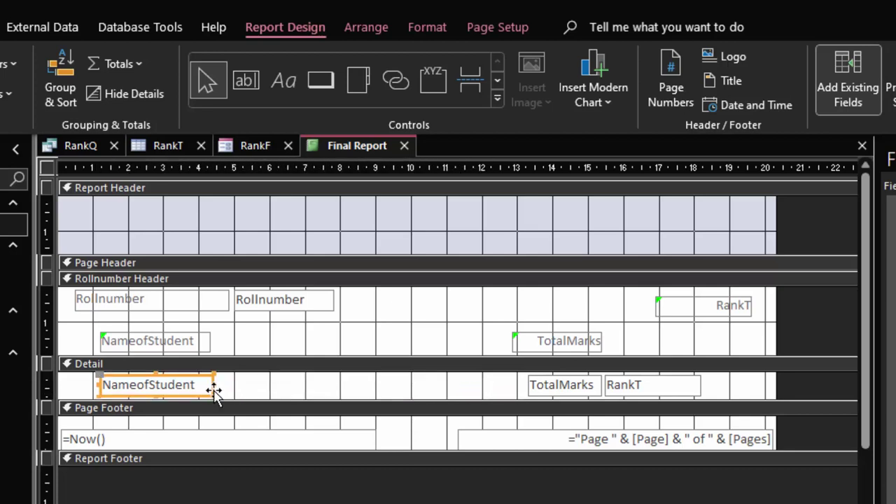
{"action": "mouse_move", "coordinate": [201, 349]}
{"action": "left_mouse_down"}
{"action": "mouse_move", "coordinate": [387, 337]}
{"action": "mouse_move", "coordinate": [448, 315]}
{"action": "left_mouse_up"}
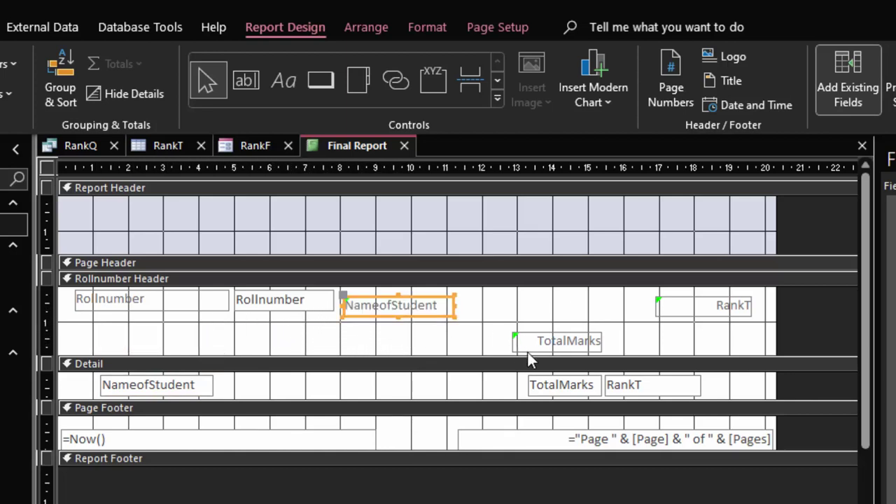
{"action": "left_click_drag", "start_coordinate": [522, 343], "coordinate": [490, 310]}
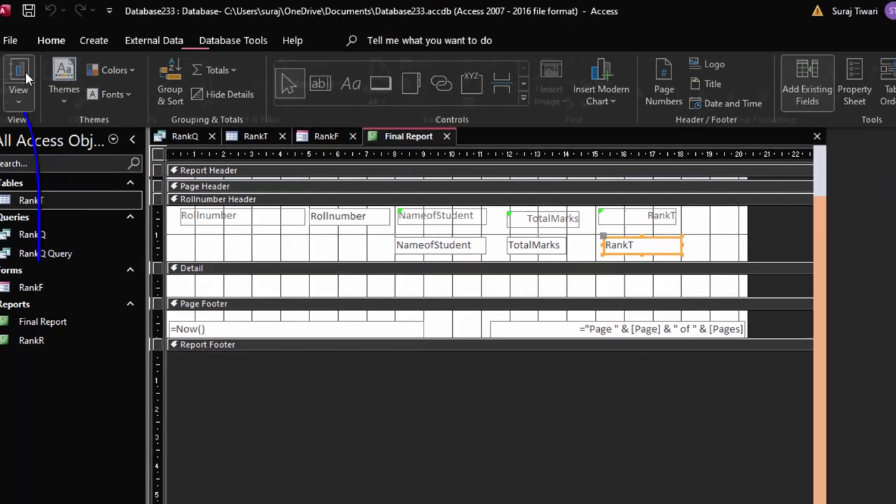
- Choose roll number 2 on RankF, then refresh Final Report in Report View to show 45 marks, rank 10
{"action": "left_click", "coordinate": [30, 78]}
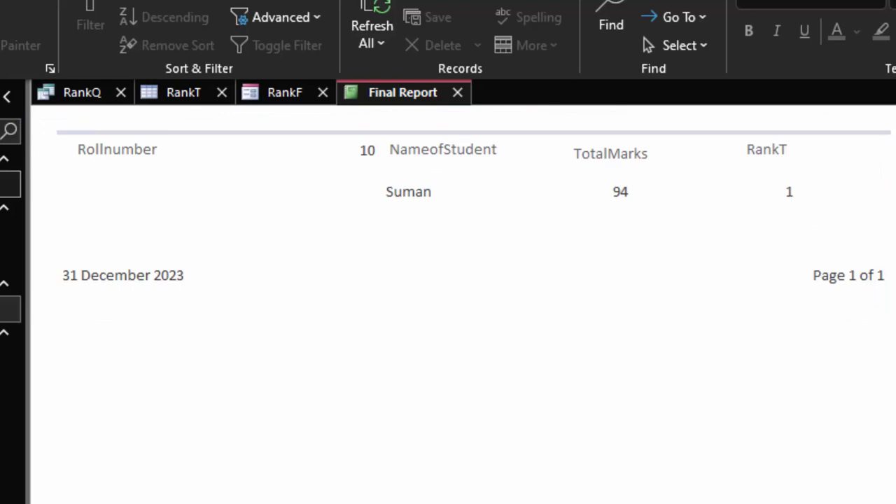
{"action": "key", "text": "ctrl+F6"}
{"action": "left_click", "coordinate": [330, 124]}
{"action": "type", "text": "2"}
{"action": "key", "text": "Return"}
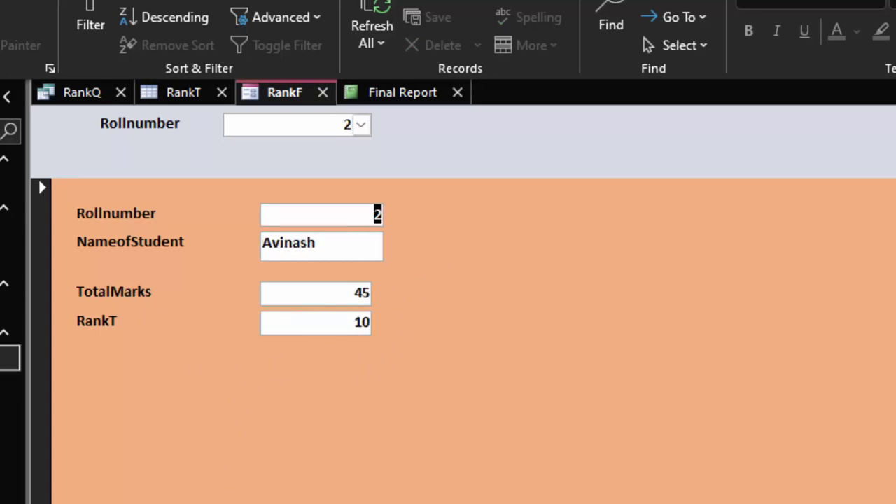
{"action": "key", "text": "ctrl+F6"}
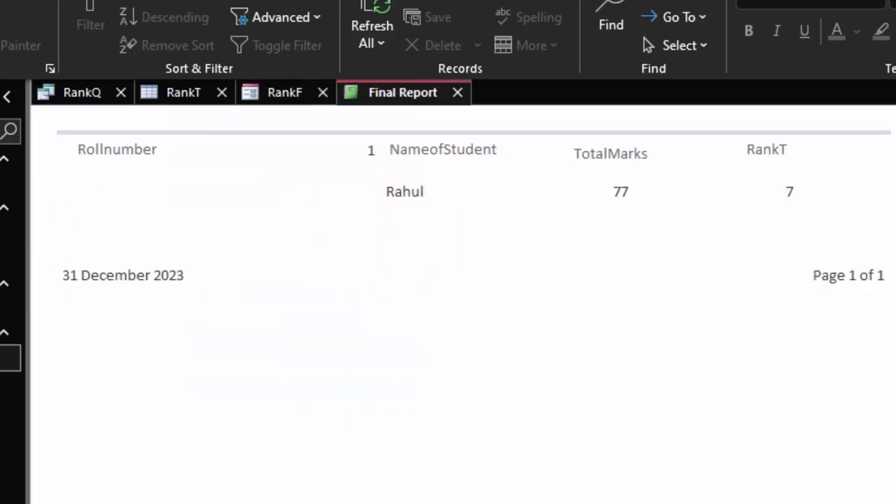
{"action": "left_click", "coordinate": [372, 25]}
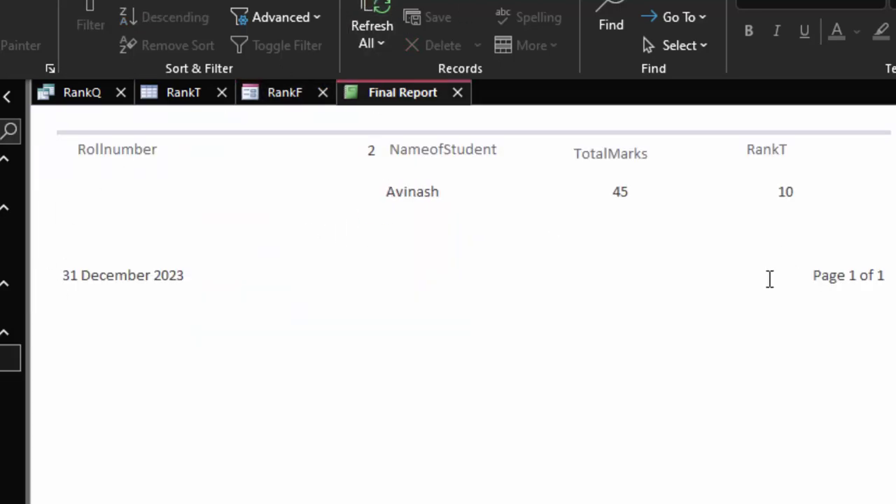